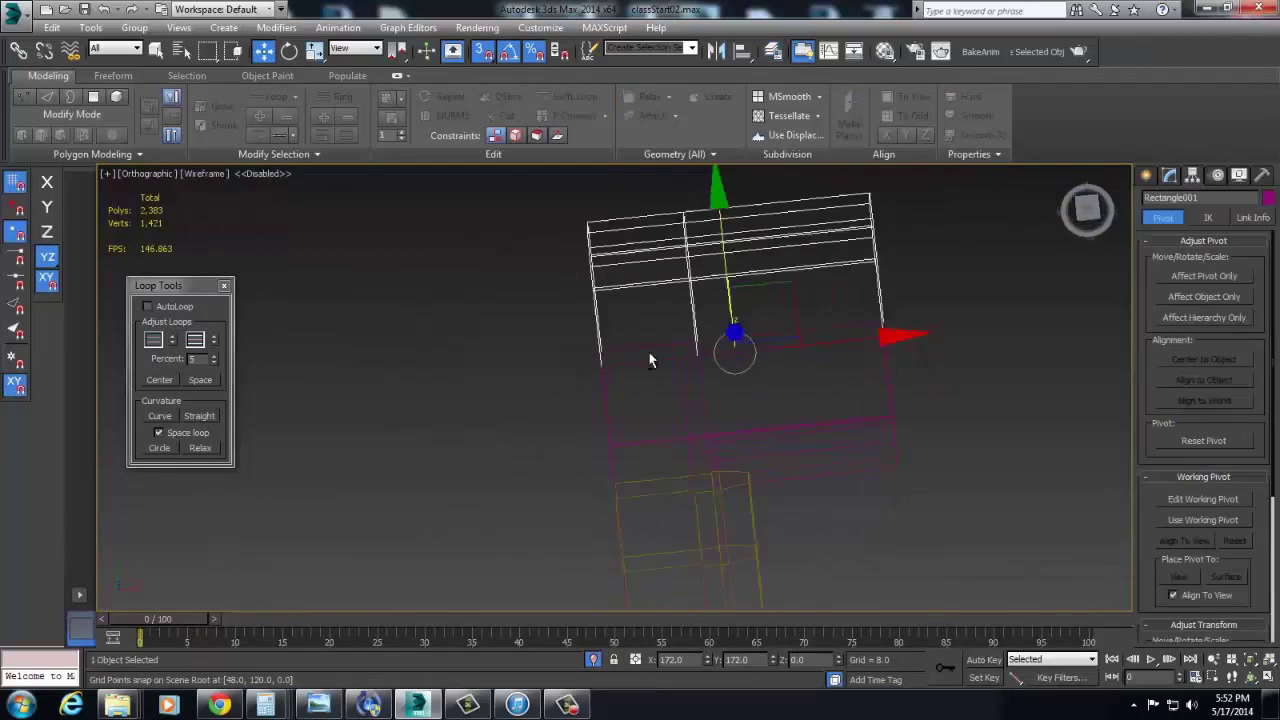
Step: Move the straight section's pivot to its end corner at X 0, Y 172 and finish pivot editing
drag(851, 312, 772, 366)
drag(680, 400, 683, 400)
mouse_move(686, 400)
alt+middle_down()
mouse_move(786, 367)
mouse_move(708, 394)
alt+middle_up()
click(1181, 282)
key(t)
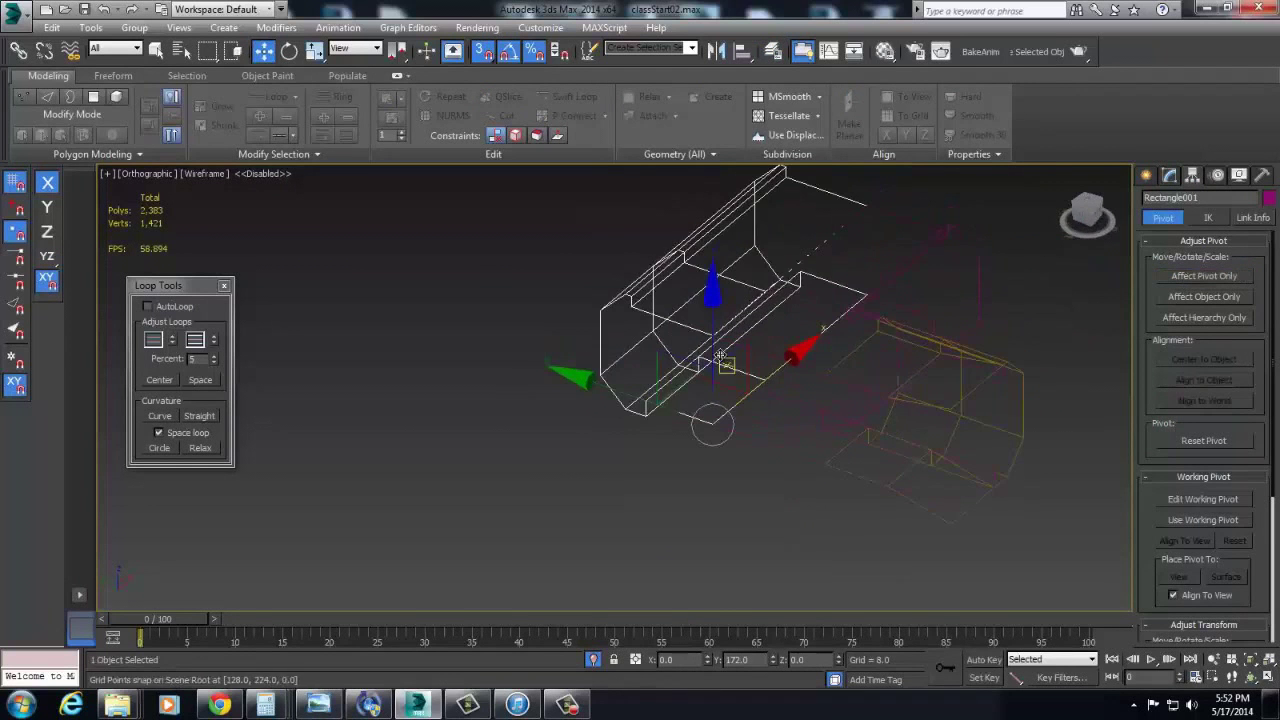
Step: Try a rotated copy of the straight section, moving it against the neighbouring sections
middle_drag(664, 426, 874, 259)
key(e)
mouse_move(893, 222)
shift+mouse_down()
mouse_move(810, 195)
mouse_move(832, 208)
shift+mouse_up()
key(Return)
key(w)
middle_drag(786, 295, 734, 340)
scroll(734, 340, down, 2)
mouse_move(726, 342)
mouse_down()
mouse_move(716, 280)
mouse_move(710, 439)
mouse_up()
mouse_move(712, 439)
alt+middle_down()
mouse_move(738, 435)
mouse_move(917, 234)
mouse_move(1023, 343)
mouse_move(501, 303)
mouse_move(678, 328)
alt+middle_up()
click(819, 452)
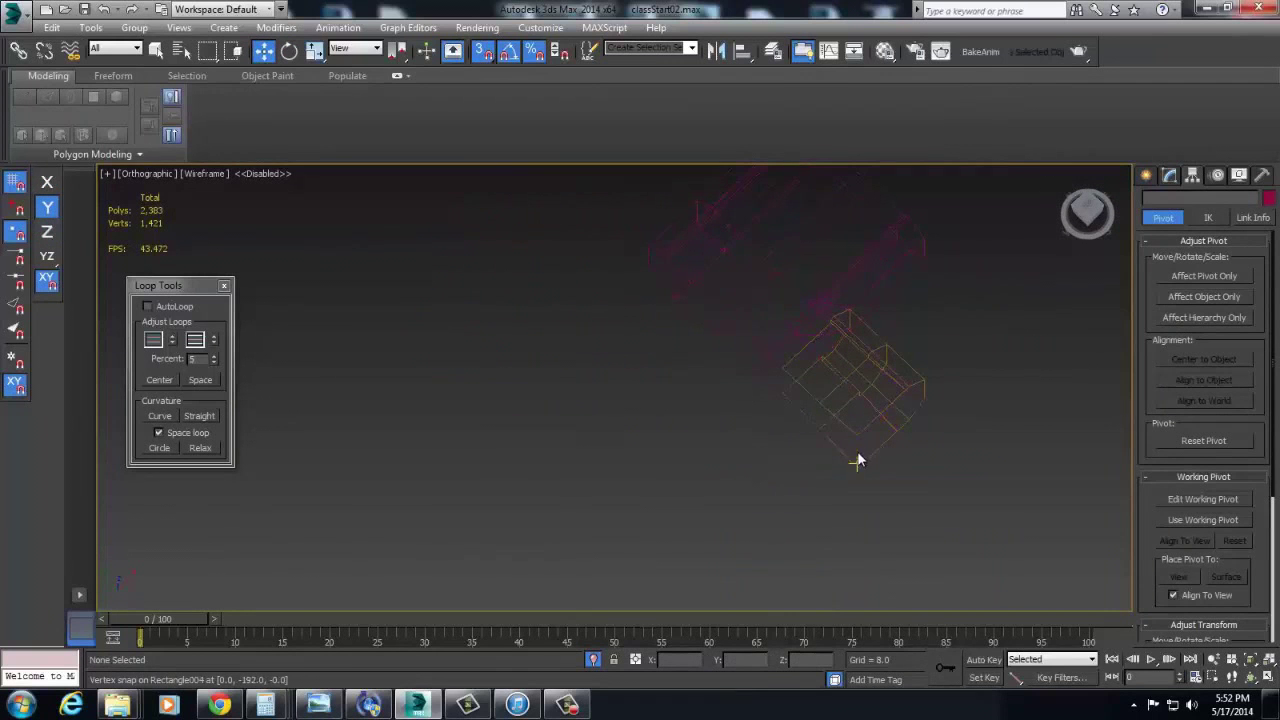
Step: Copy the short section, placing the copy at X -208, Y 256 in the top view
click(854, 464)
key(t)
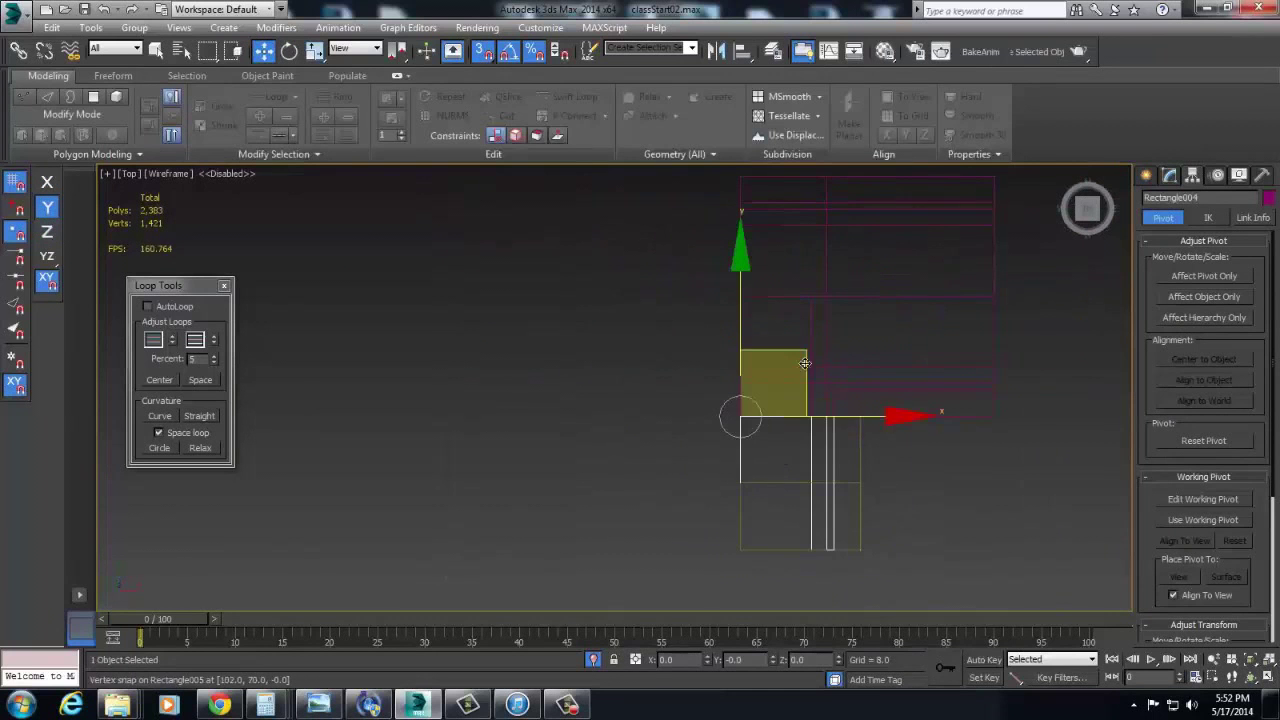
key(Delete)
mouse_move(805, 357)
shift+mouse_down()
mouse_move(683, 249)
mouse_move(660, 178)
shift+mouse_up()
key(Return)
Step: Rotate the copied short section 90 degrees about Z so that it runs horizontally
middle_drag(638, 282, 631, 398)
scroll(631, 398, down, 2)
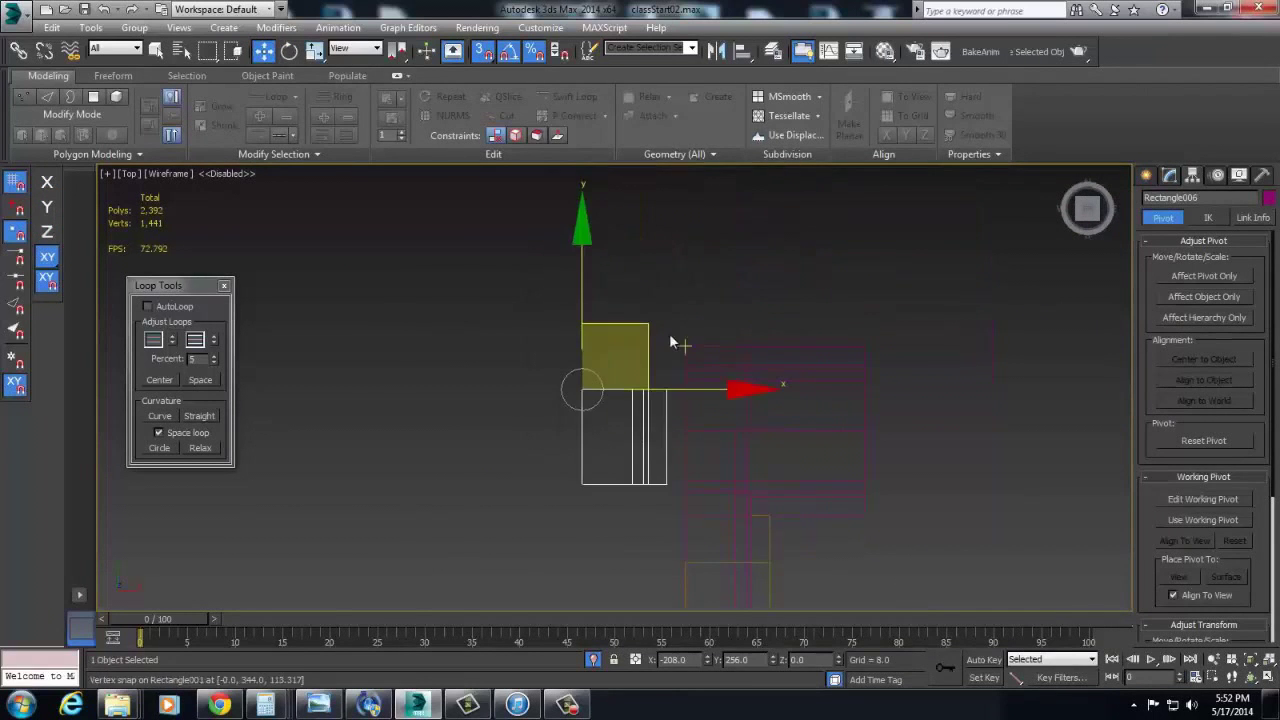
key(e)
drag(710, 327, 684, 266)
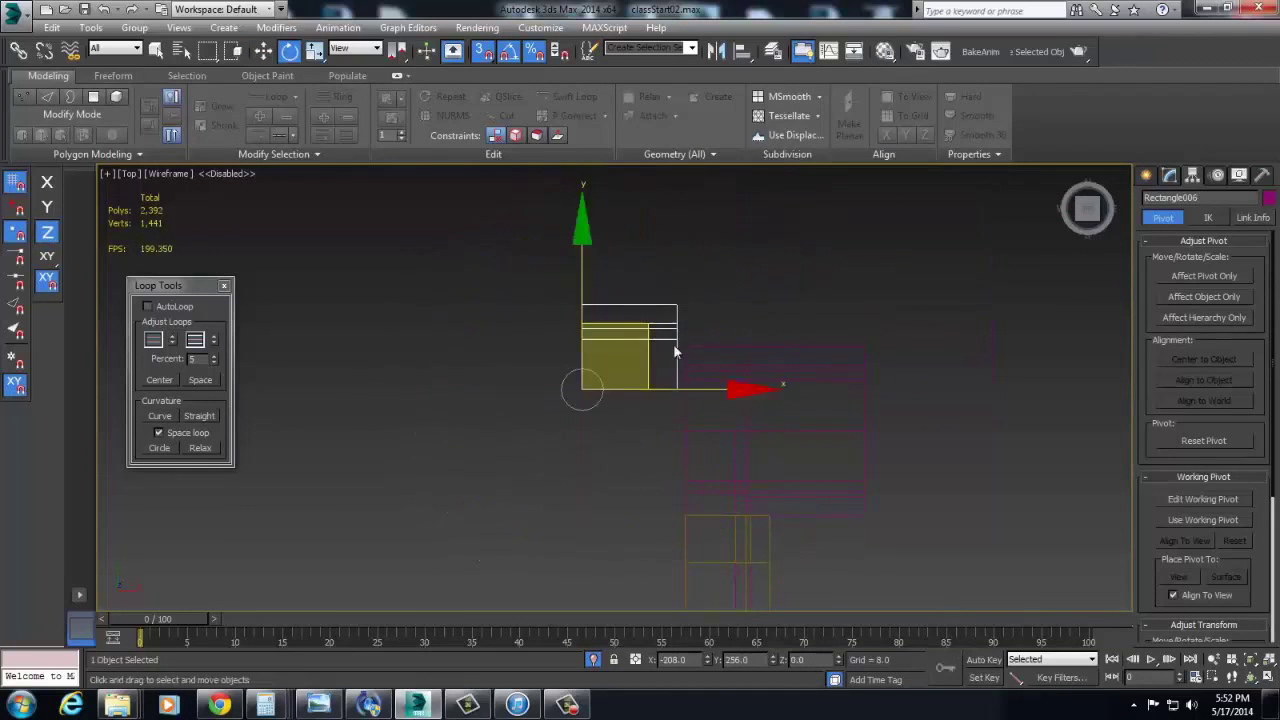
Step: Snap the rotated copy against the open end of the straight section
key(w)
drag(640, 329, 645, 366)
scroll(646, 363, up, 2)
drag(529, 362, 733, 493)
drag(851, 504, 651, 503)
scroll(683, 434, up, 5)
scroll(738, 446, down, 6)
alt+middle_drag(740, 446, 820, 428)
key(t)
scroll(756, 440, up, 4)
scroll(757, 439, down, 3)
middle_drag(692, 485, 746, 400)
Step: Apply a Symmetry modifier to the rotated copy
key(e)
scroll(845, 455, down, 2)
scroll(746, 400, up, 2)
click(1170, 175)
click(1226, 220)
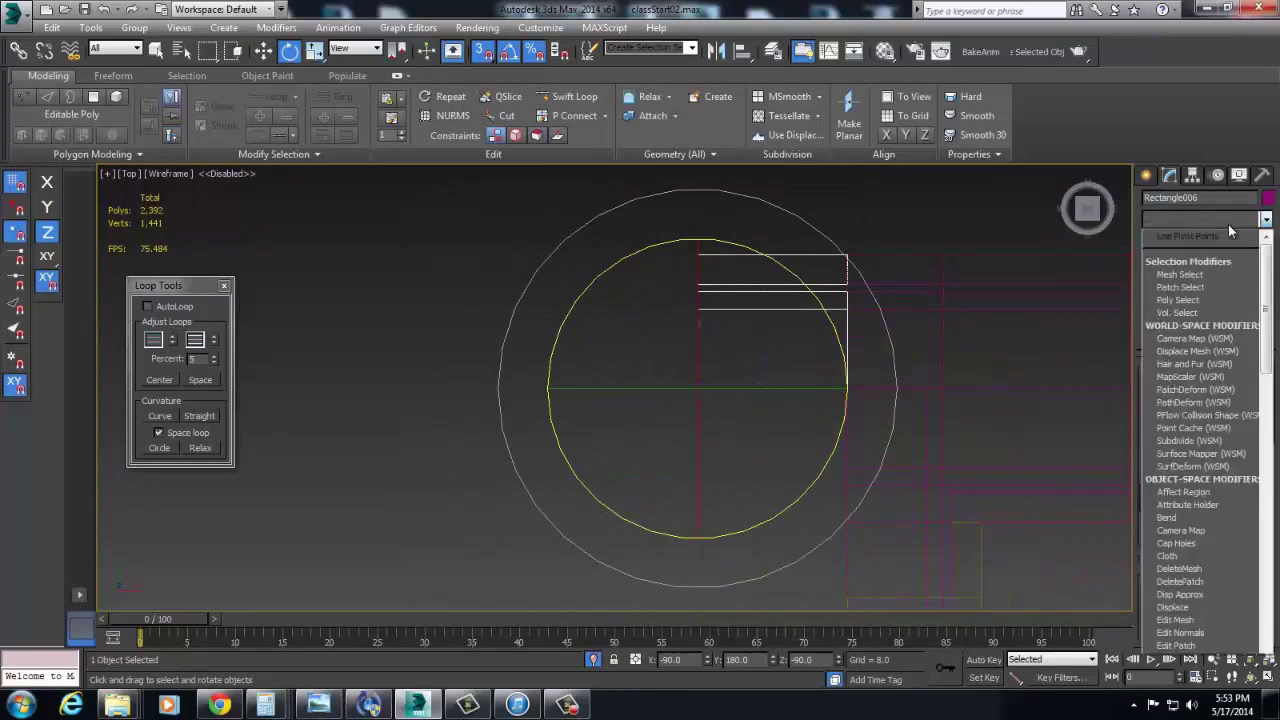
scroll(1188, 573, down, 1)
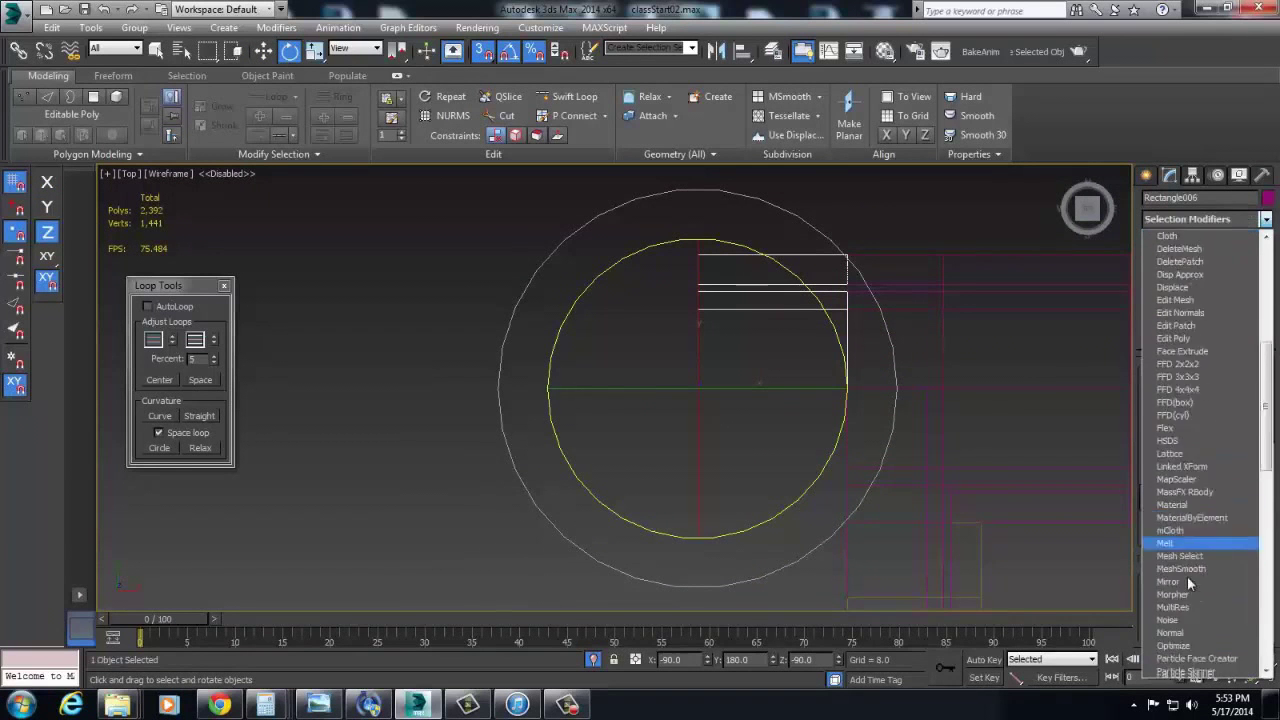
scroll(1190, 617, down, 5)
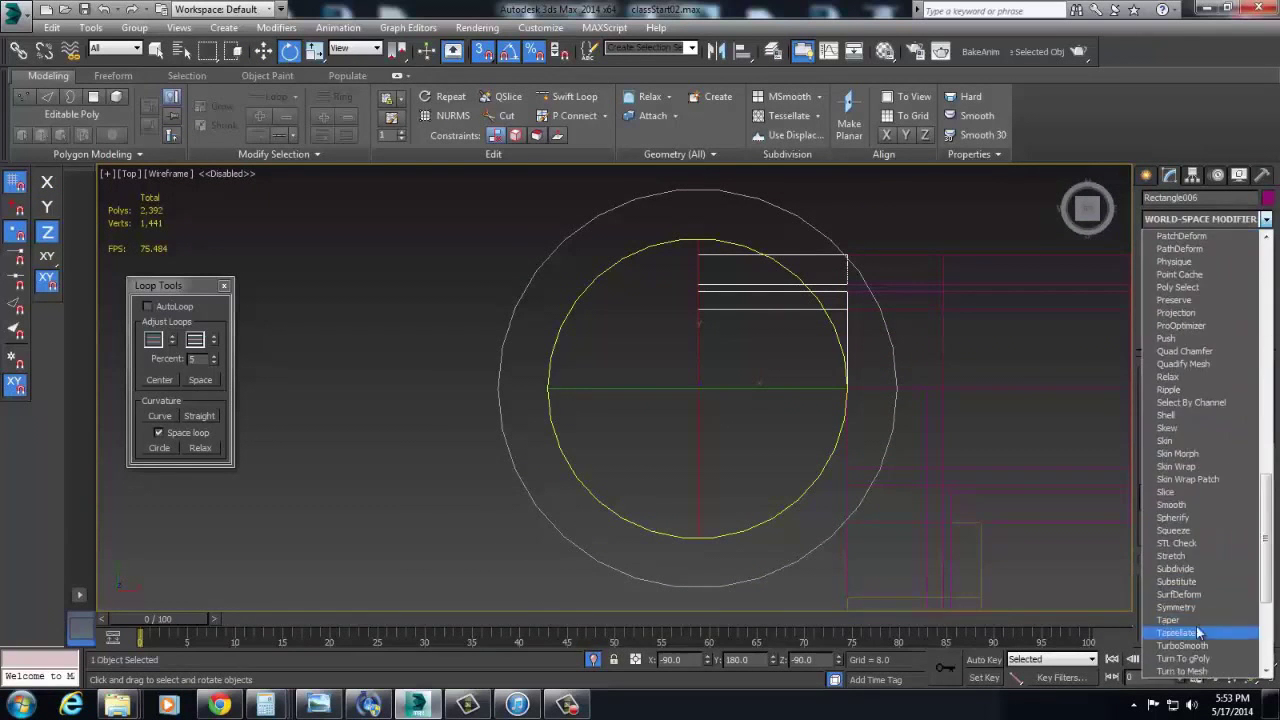
click(1205, 607)
alt+middle_drag(938, 481, 1030, 340)
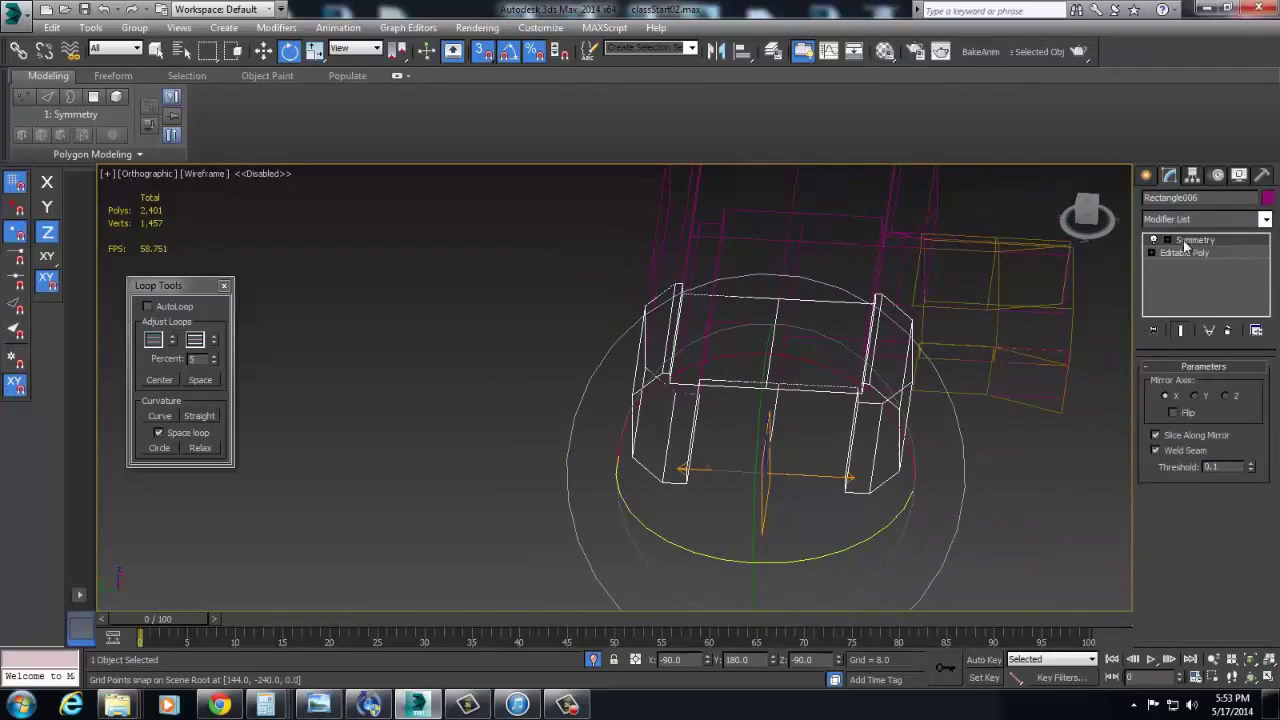
Step: Rotate the Symmetry modifier's mirror 45 degrees to form a diagonal corner seam
click(1204, 255)
key(t)
drag(768, 322, 836, 300)
Step: Move the Symmetry mirror so the copied section forms an L-shaped corner with a short notch at its inner end
key(w)
drag(688, 424, 750, 356)
alt+middle_drag(750, 356, 820, 437)
key(t)
key(z)
scroll(826, 490, down, 2)
middle_drag(746, 493, 722, 480)
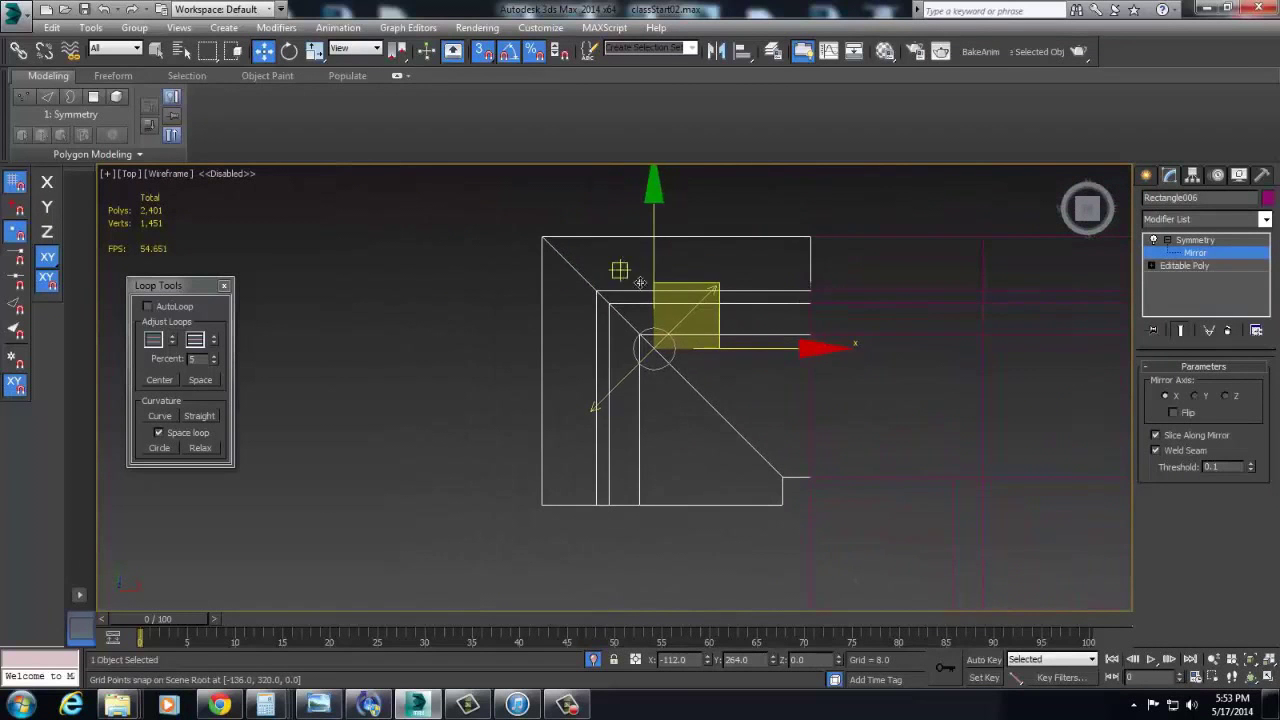
drag(716, 289, 664, 359)
scroll(699, 430, down, 2)
Step: Draw a 192 by 192 rectangle over the new corner section's footprint and delete it
ctrl+right_click(731, 288)
click(787, 211)
drag(590, 293, 763, 485)
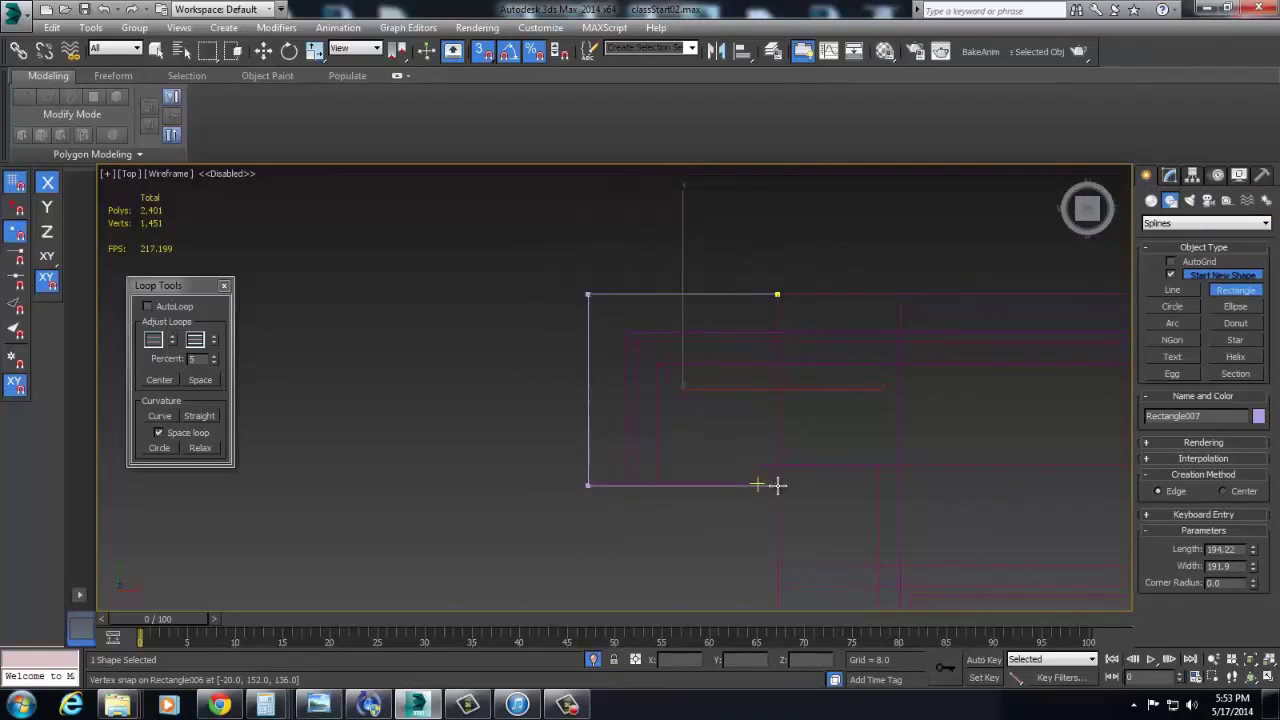
alt+middle_drag(745, 468, 786, 409)
key(t)
scroll(789, 371, up, 3)
scroll(789, 371, down, 3)
middle_drag(717, 437, 639, 462)
drag(592, 457, 789, 293)
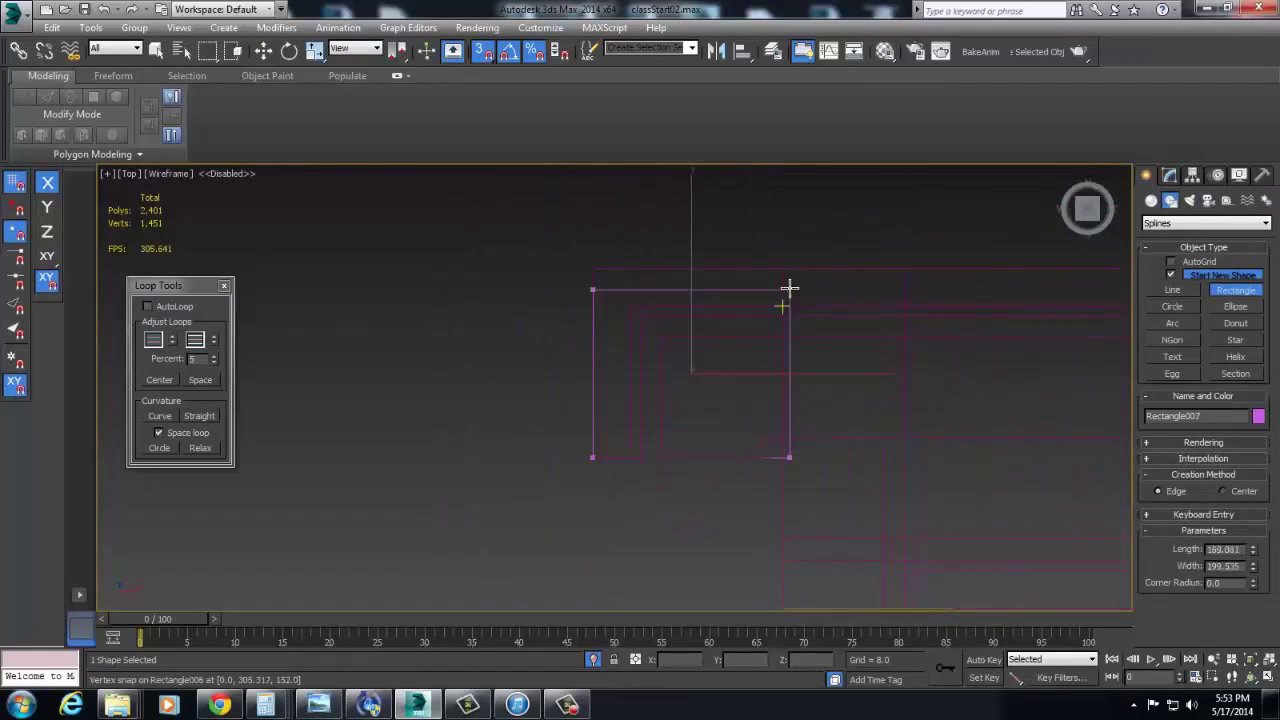
alt+middle_drag(759, 393, 797, 383)
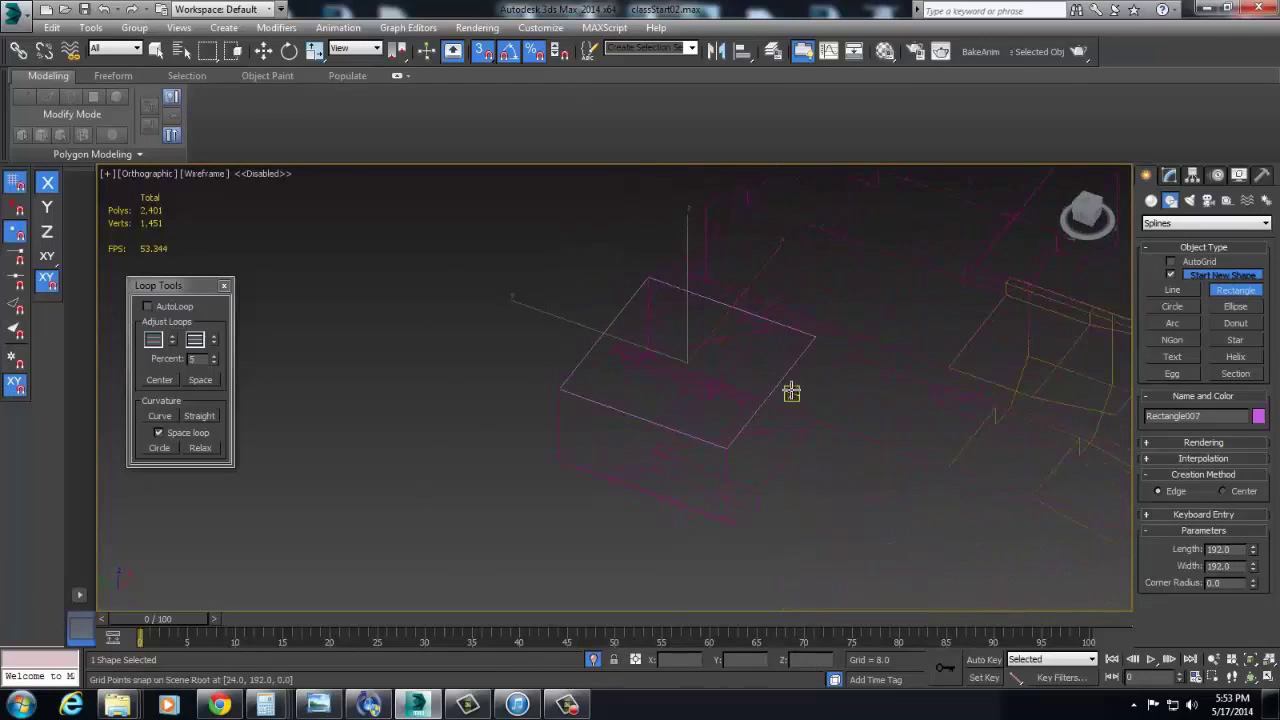
key(t)
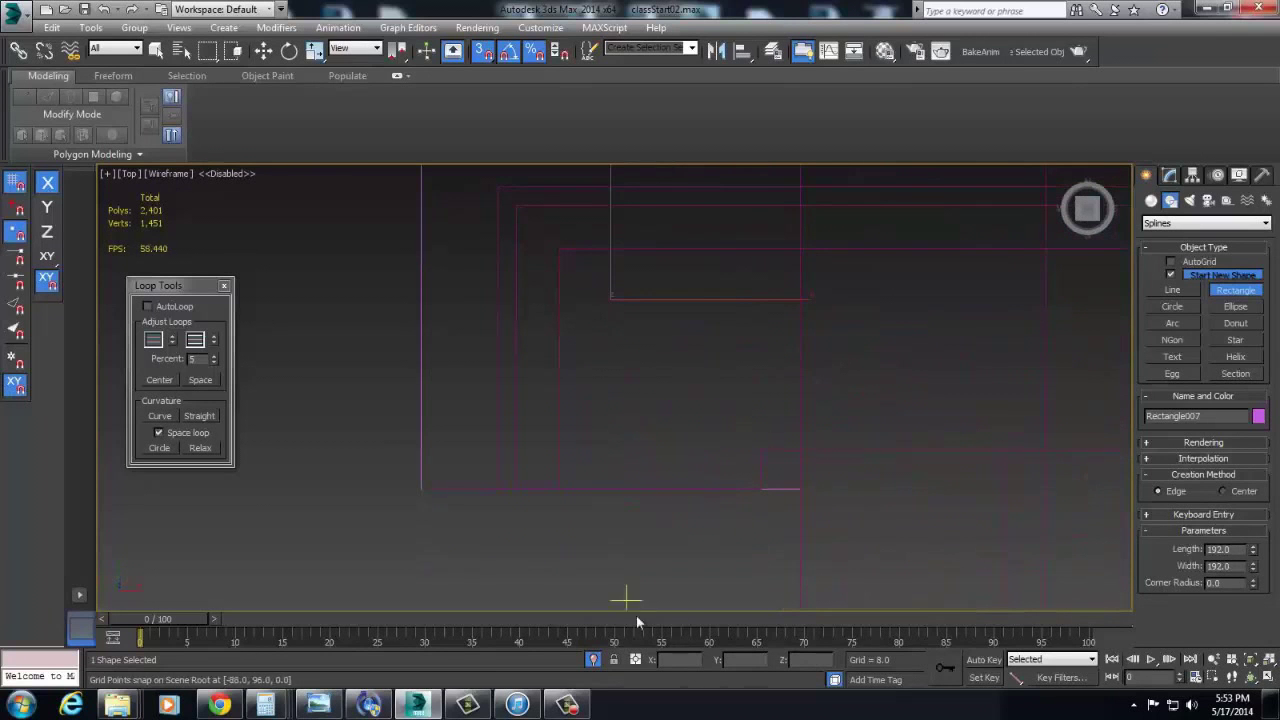
scroll(790, 474, down, 3)
key(Delete)
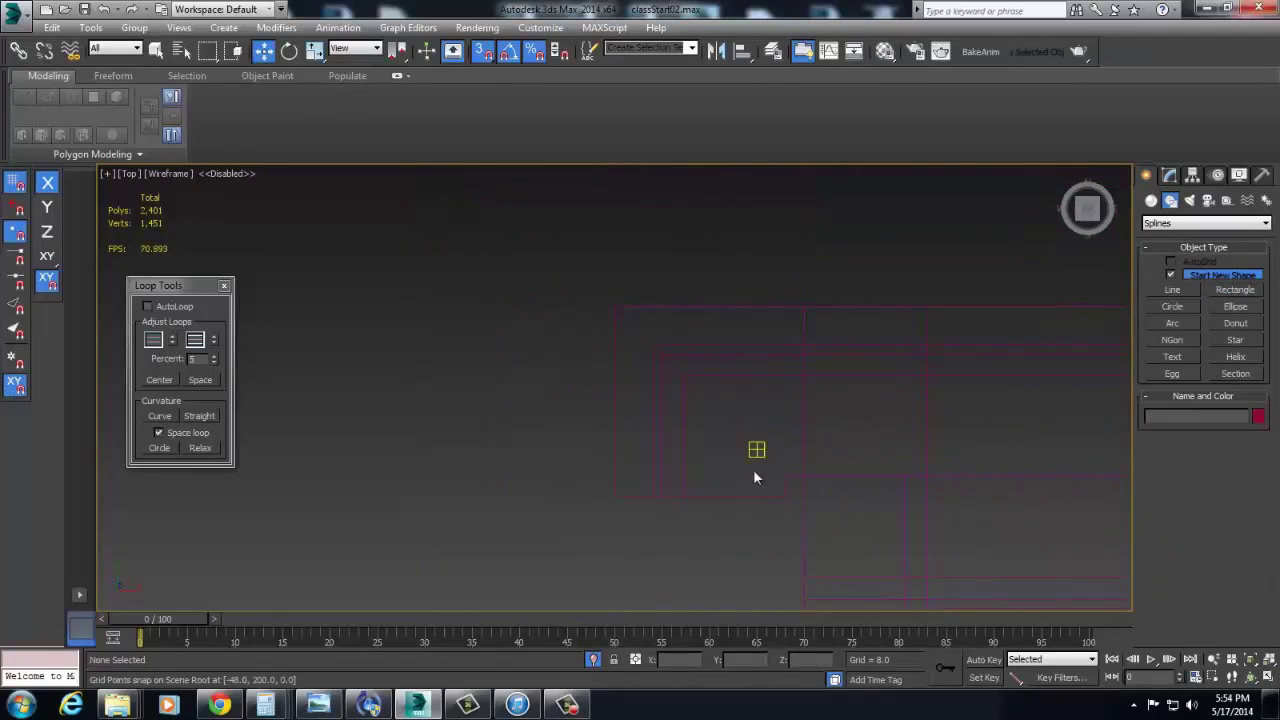
Step: Convert the mirrored corner section to an Editable Poly
click(785, 474)
scroll(785, 474, up, 3)
click(1170, 176)
right_click(697, 333)
mouse_move(780, 486)
click(920, 492)
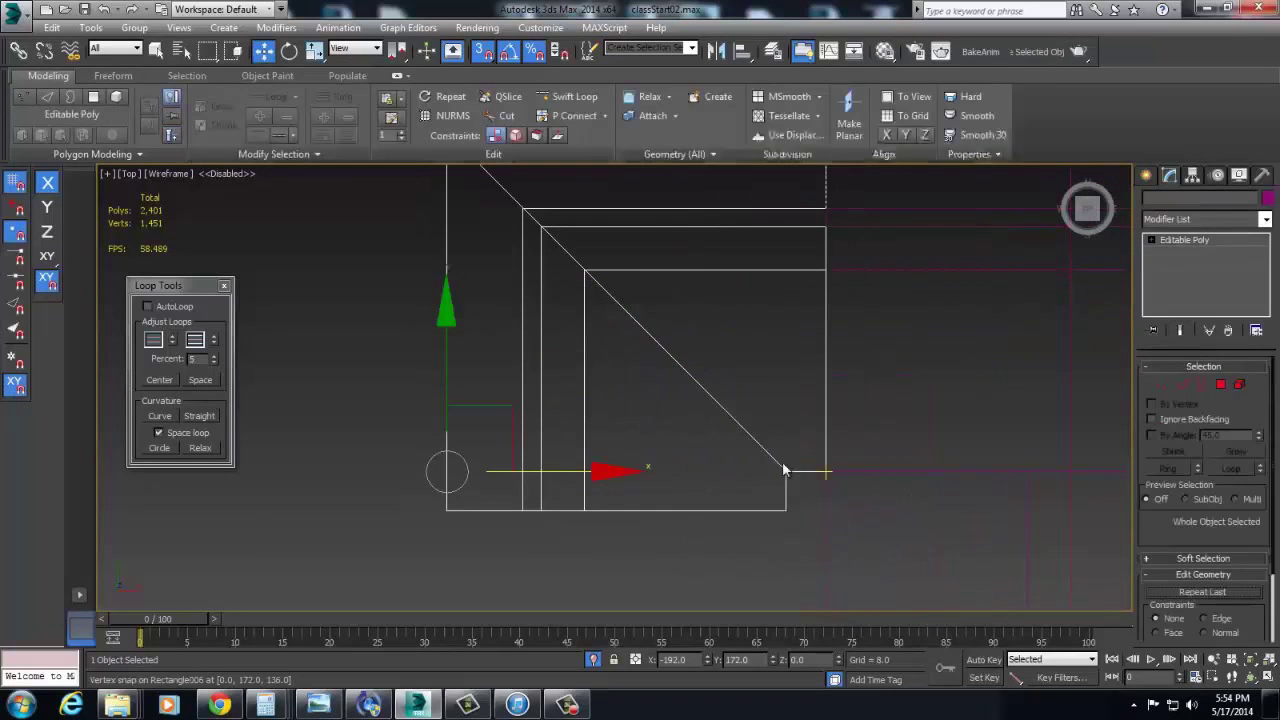
Step: Move the notch's two vertices out to the corner at X 0, Y 152 and Target Weld an inner vertex
key(1)
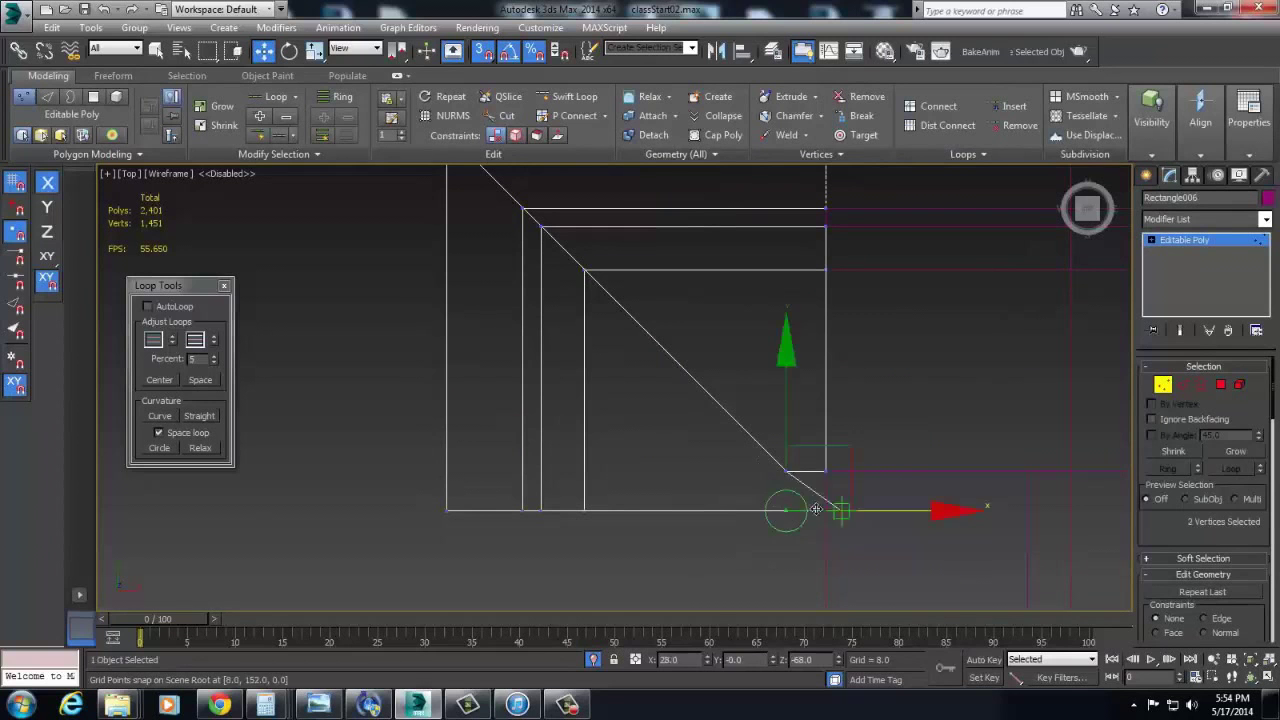
alt+middle_drag(827, 511, 791, 434)
right_click(777, 400)
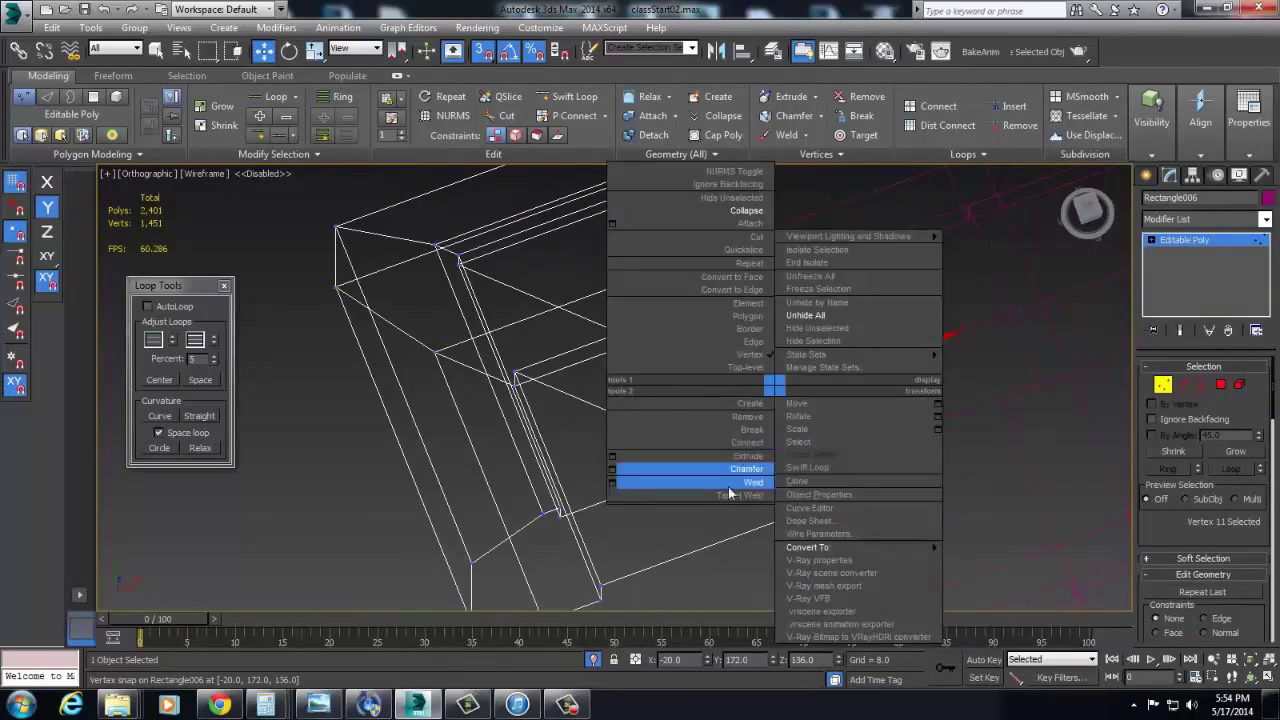
click(742, 495)
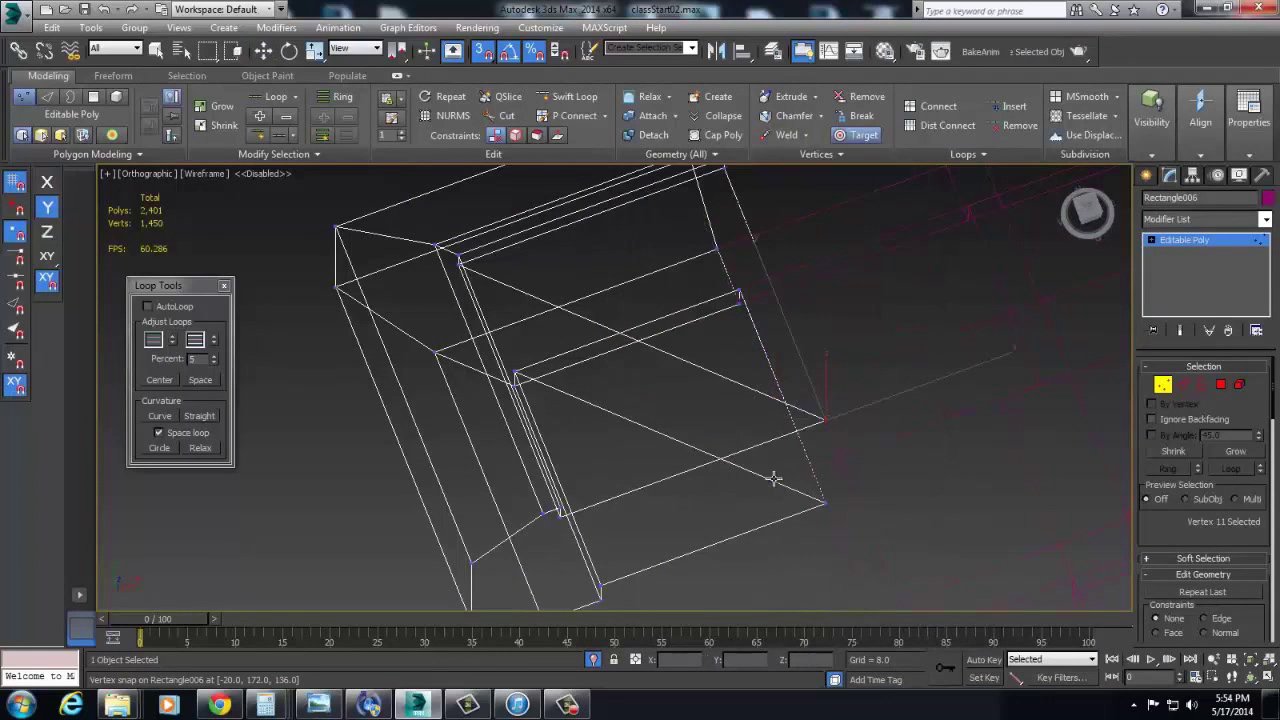
right_click(809, 429)
Step: Collapse the remaining vertex pairs at the corner section's notch and leave vertex editing
drag(822, 505, 896, 430)
click(786, 257)
right_click(896, 430)
click(913, 387)
right_click(827, 421)
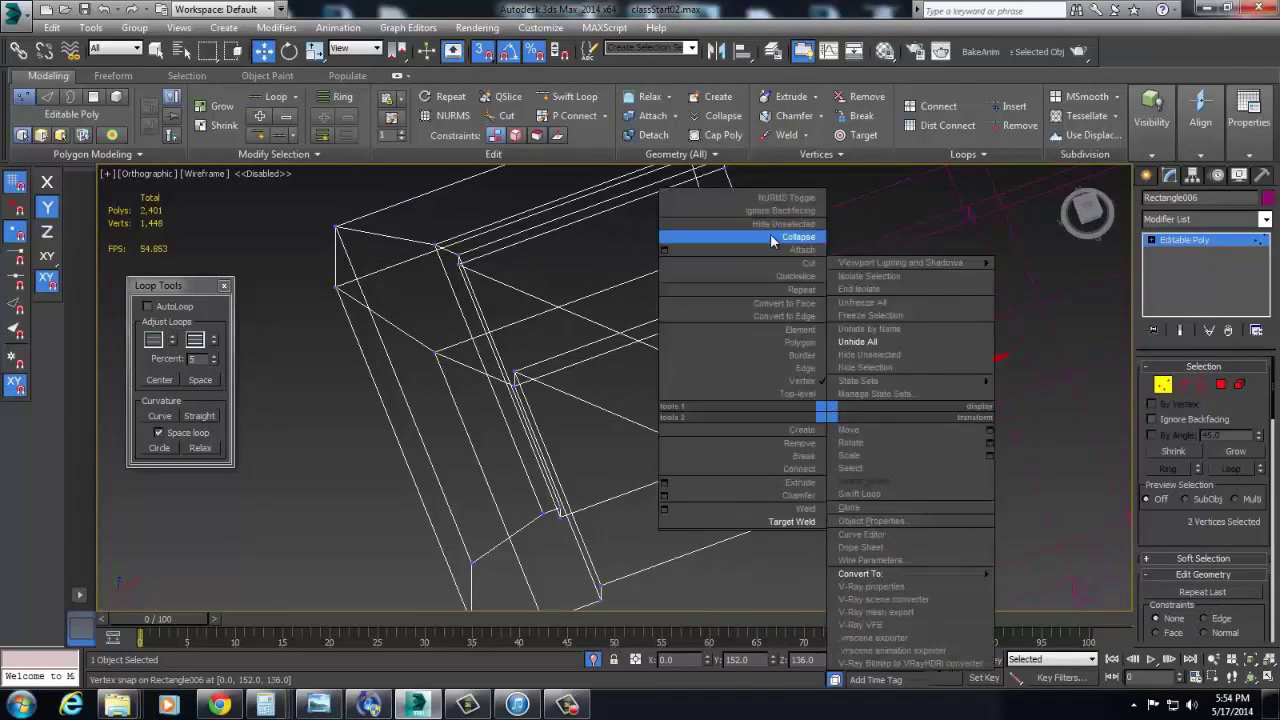
click(785, 236)
scroll(776, 289, down, 4)
click(1165, 393)
scroll(850, 427, down, 3)
alt+middle_drag(850, 427, 826, 406)
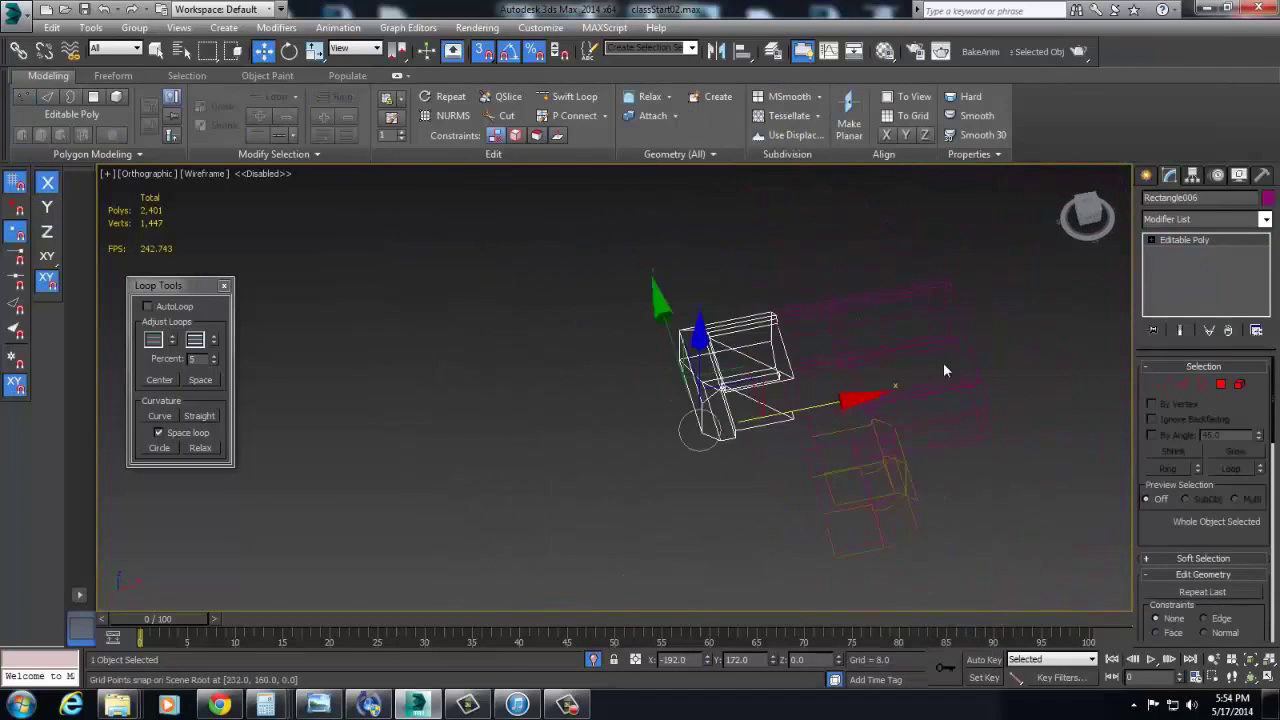
Step: Hide the 0 (default) layer in the layer manager, keeping only the wall sections in the top view
click(960, 316)
click(839, 405)
alt+middle_drag(946, 422, 818, 453)
key(t)
scroll(800, 376, down, 4)
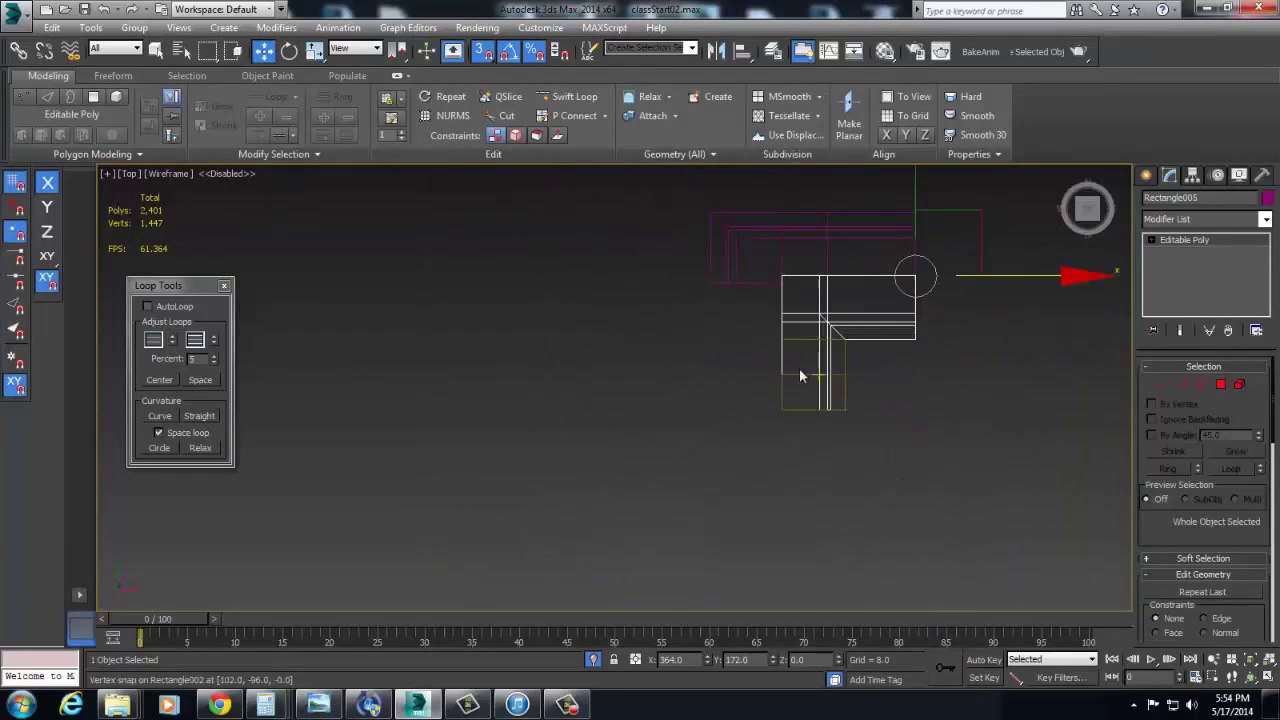
click(773, 51)
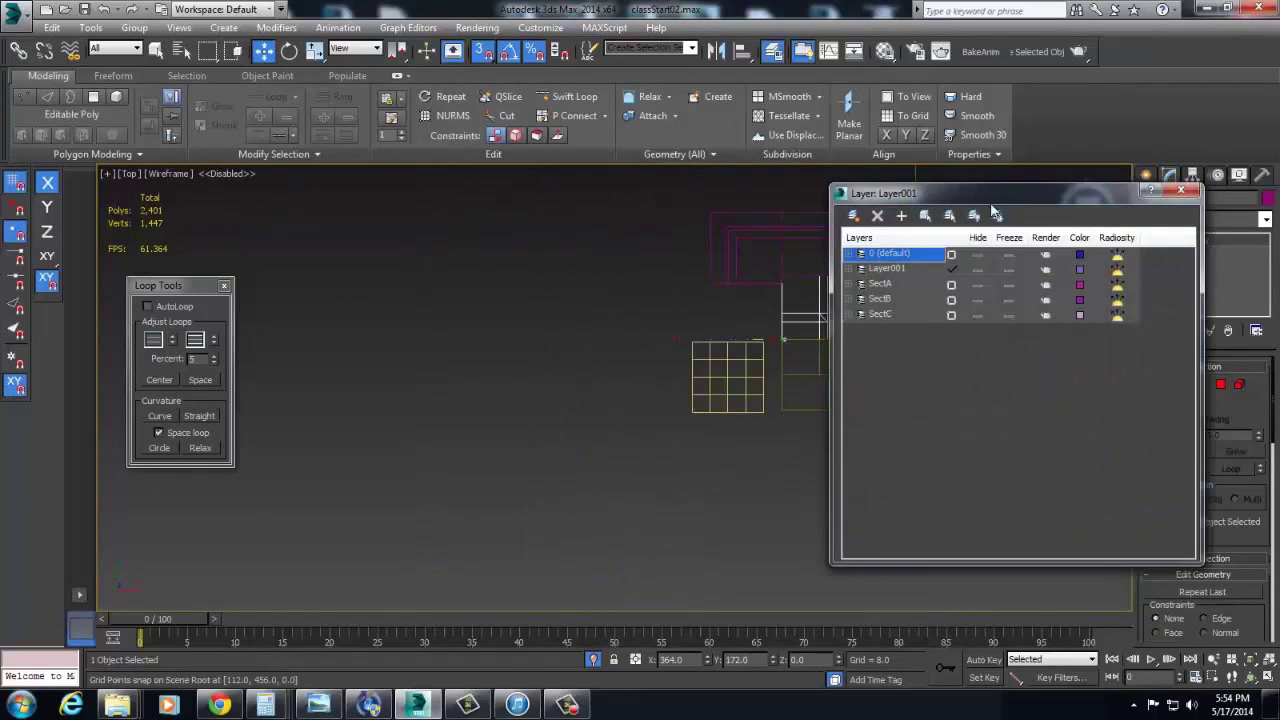
drag(975, 194, 1180, 234)
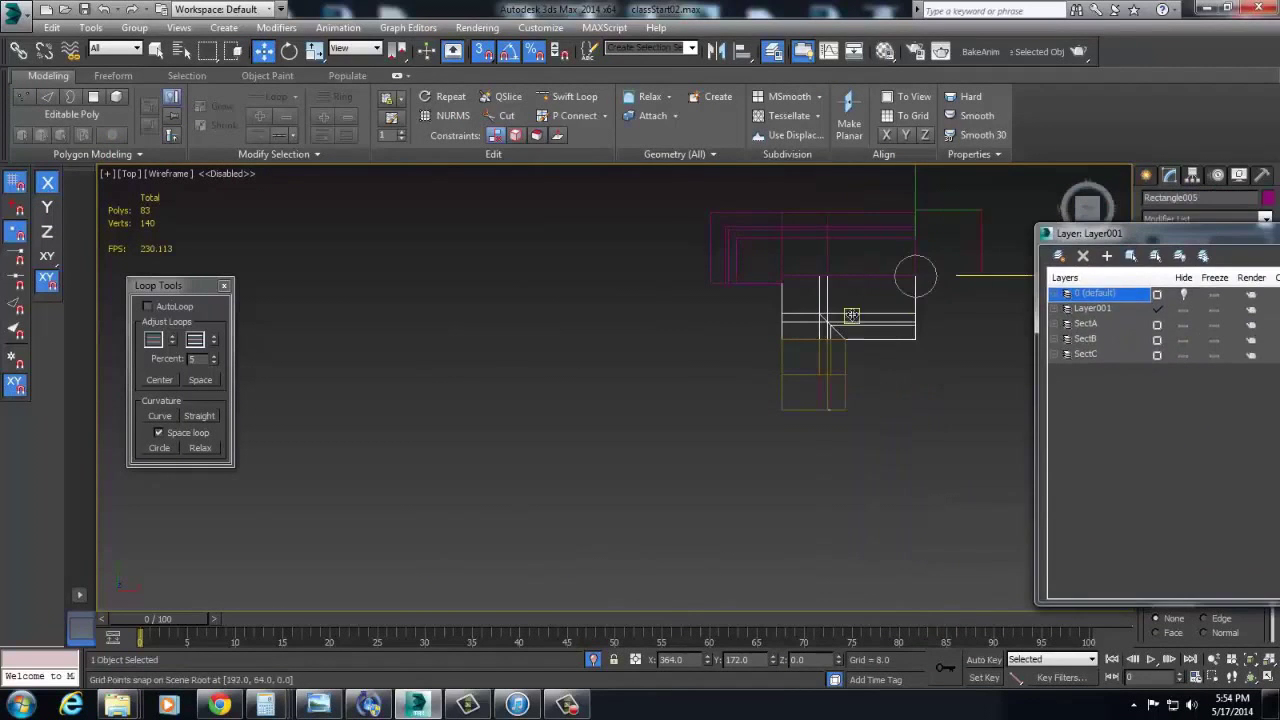
Step: Move the large L-shaped section to X -88, Y 0 and shift the yellow section away along positive X
drag(860, 308, 718, 356)
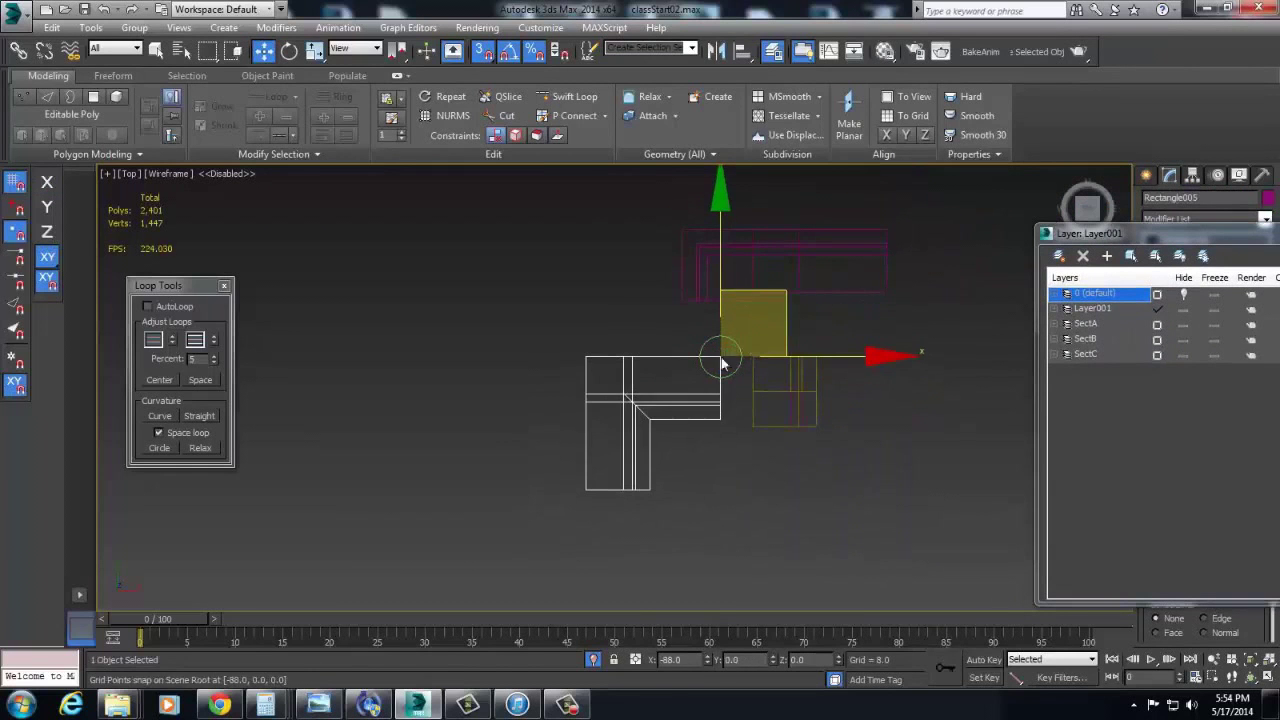
click(784, 394)
drag(886, 357, 865, 374)
Step: Move the straight section to X -656, Y -176 and the small corner section to X -1120, Y -136
click(802, 294)
drag(752, 293, 437, 420)
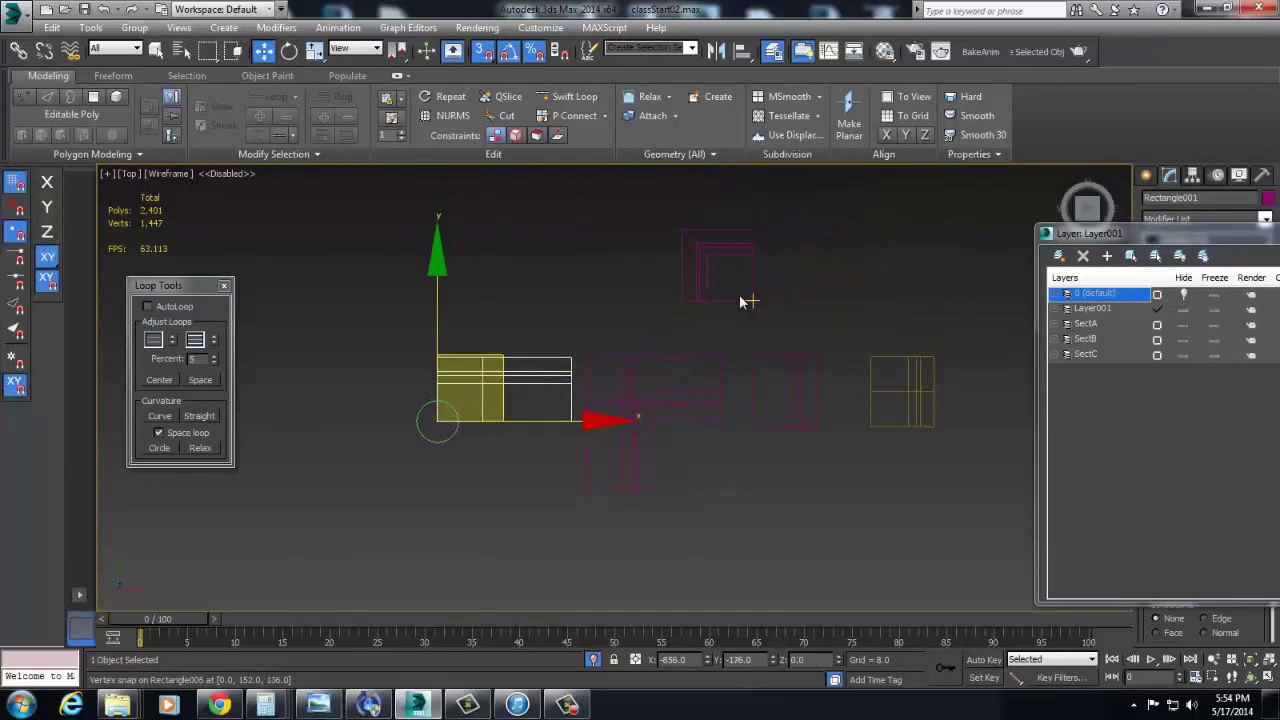
click(734, 298)
middle_drag(768, 254, 800, 281)
drag(700, 300, 360, 419)
Step: Try a rotated copy of the large L-shaped section, placing it at X -452, Y -364
click(680, 413)
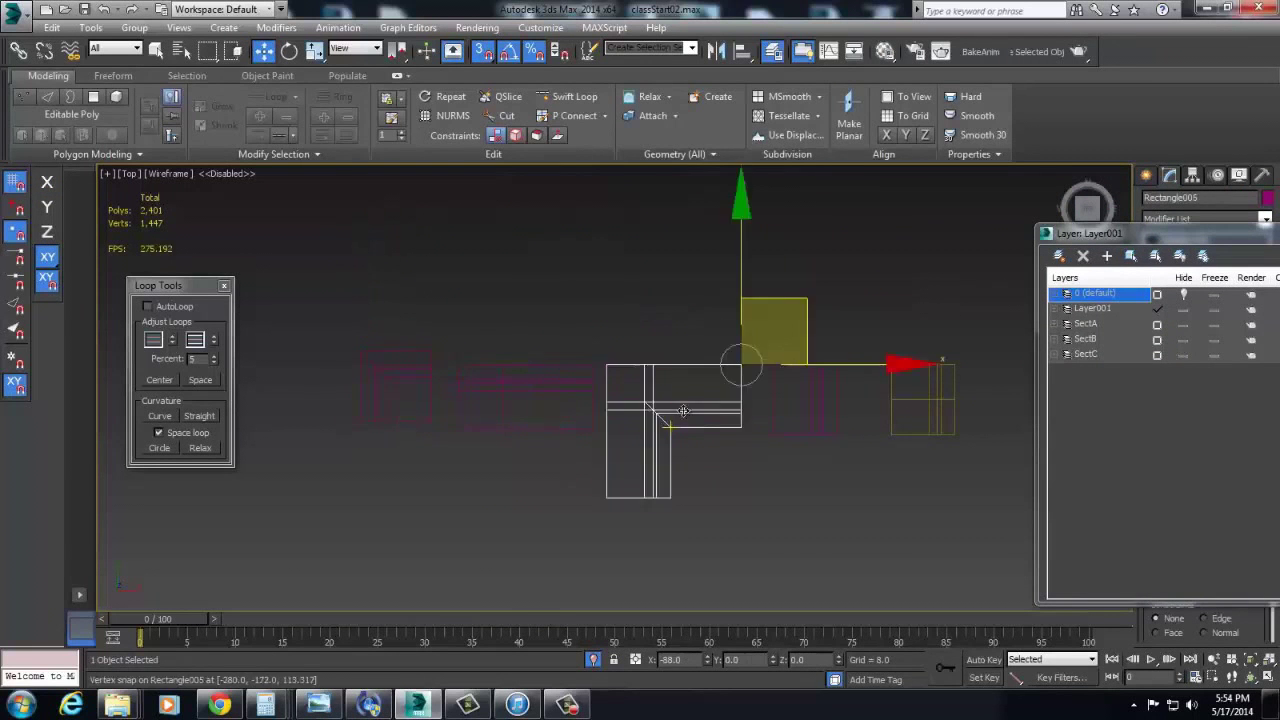
middle_drag(880, 290, 918, 296)
key(e)
mouse_move(868, 248)
shift+mouse_down()
mouse_move(703, 154)
mouse_move(689, 175)
shift+mouse_up()
key(Return)
key(w)
drag(784, 366, 649, 499)
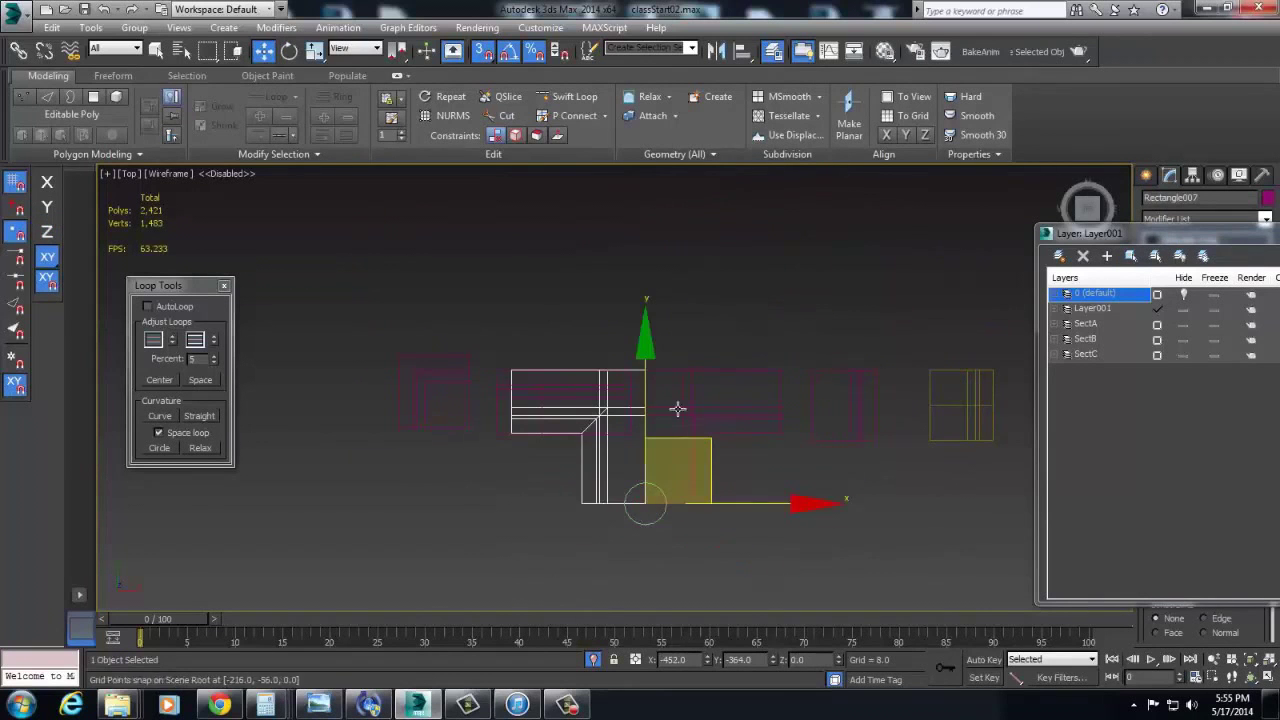
alt+middle_drag(675, 371, 720, 321)
click(661, 354)
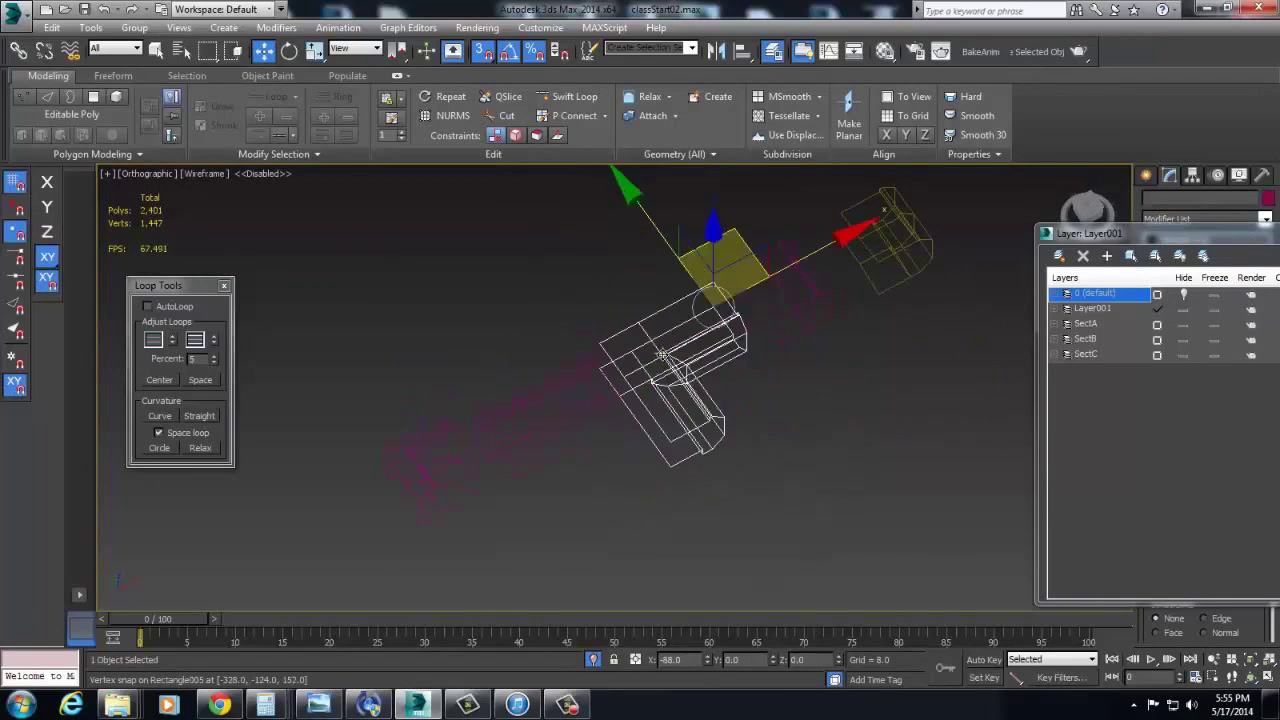
Step: Copy the small corner section to a free spot beside the original and close the layer manager
click(706, 458)
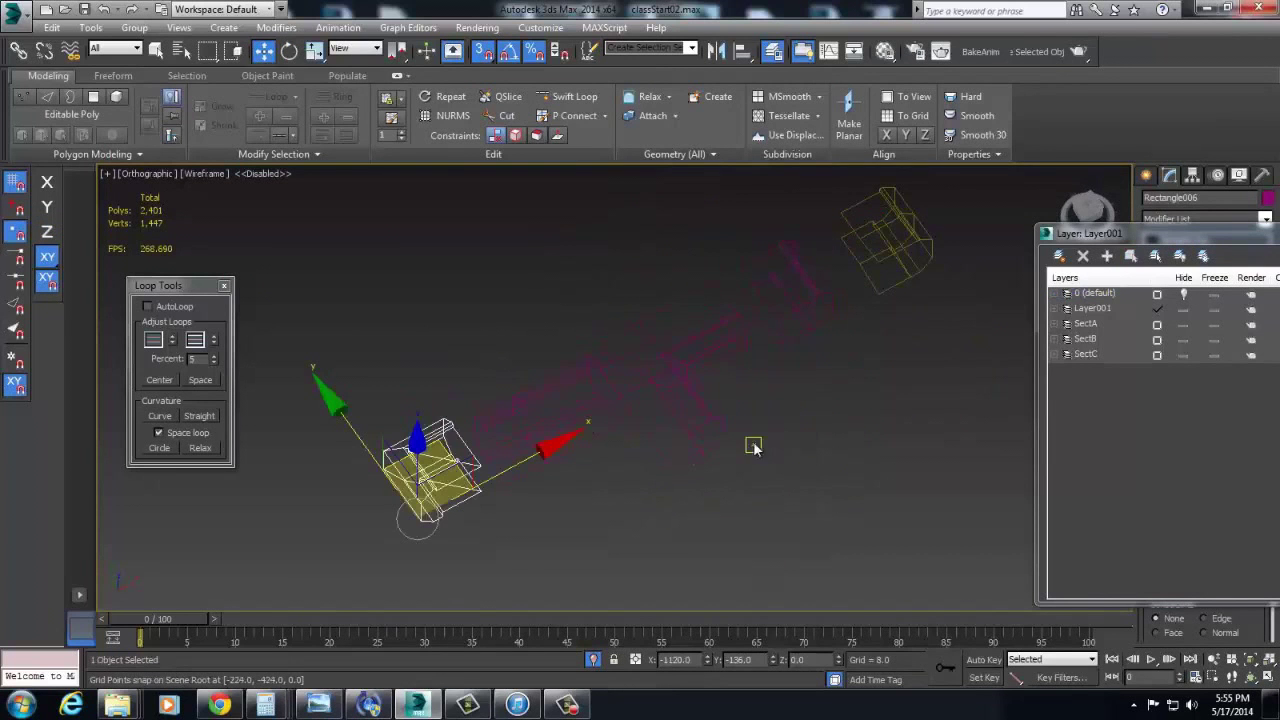
scroll(756, 446, up, 2)
middle_drag(734, 429, 985, 409)
alt+middle_drag(564, 398, 806, 442)
shift+drag(591, 496, 503, 498)
alt+middle_drag(503, 498, 760, 425)
drag(1272, 233, 727, 407)
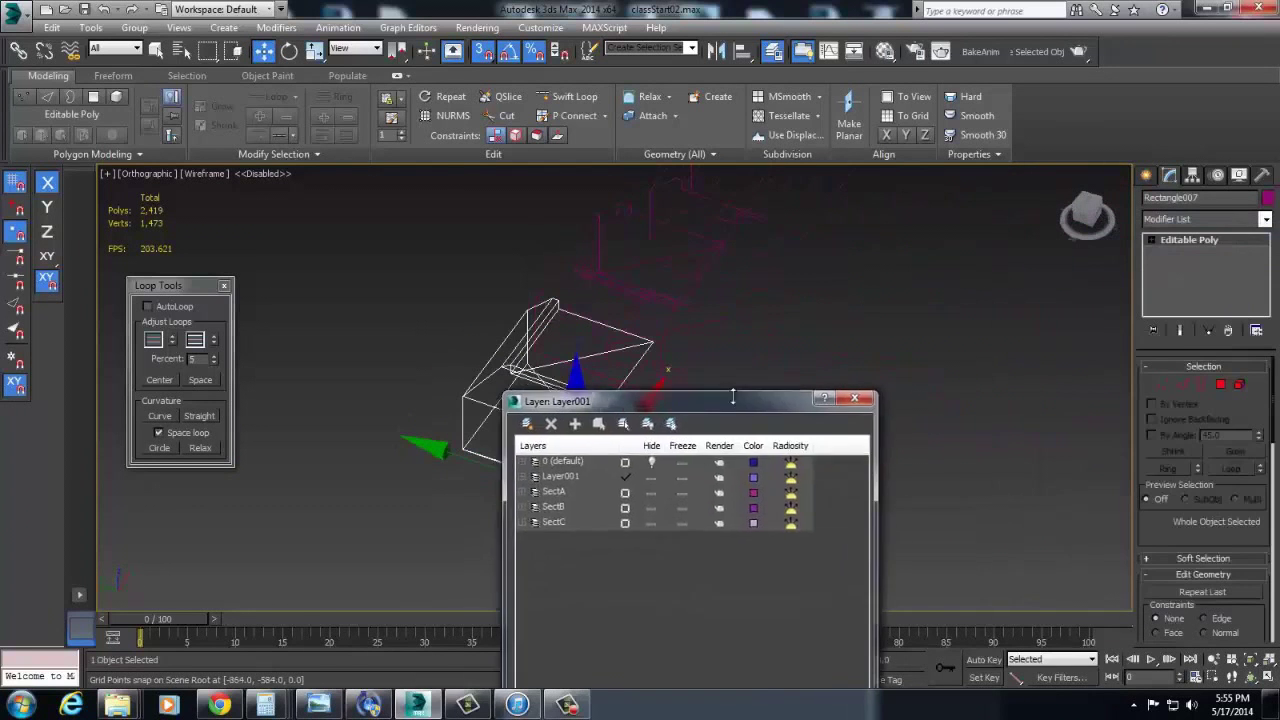
click(837, 403)
Step: Select the diagonal seam edges of the copied corner section at edge level
scroll(485, 398, up, 3)
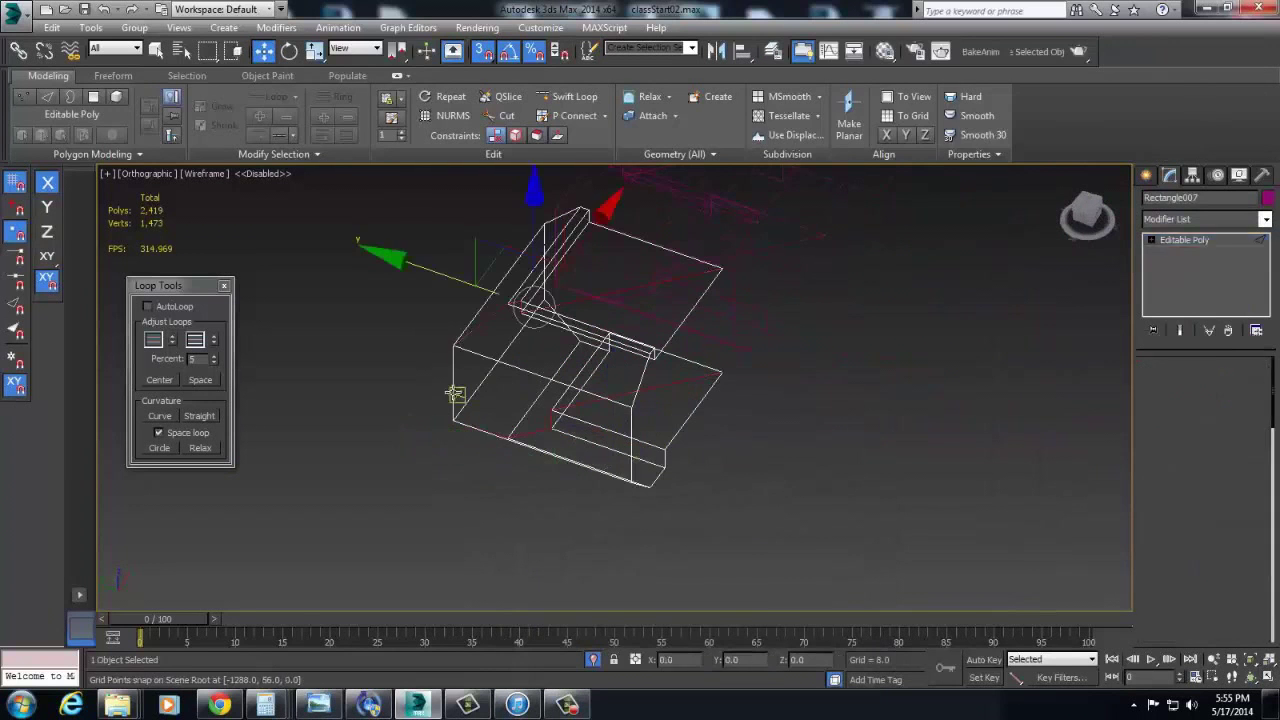
key(2)
alt+middle_drag(453, 386, 673, 379)
Step: Try chamfering the diagonal seam edges by about 38.6
right_click(673, 379)
click(501, 470)
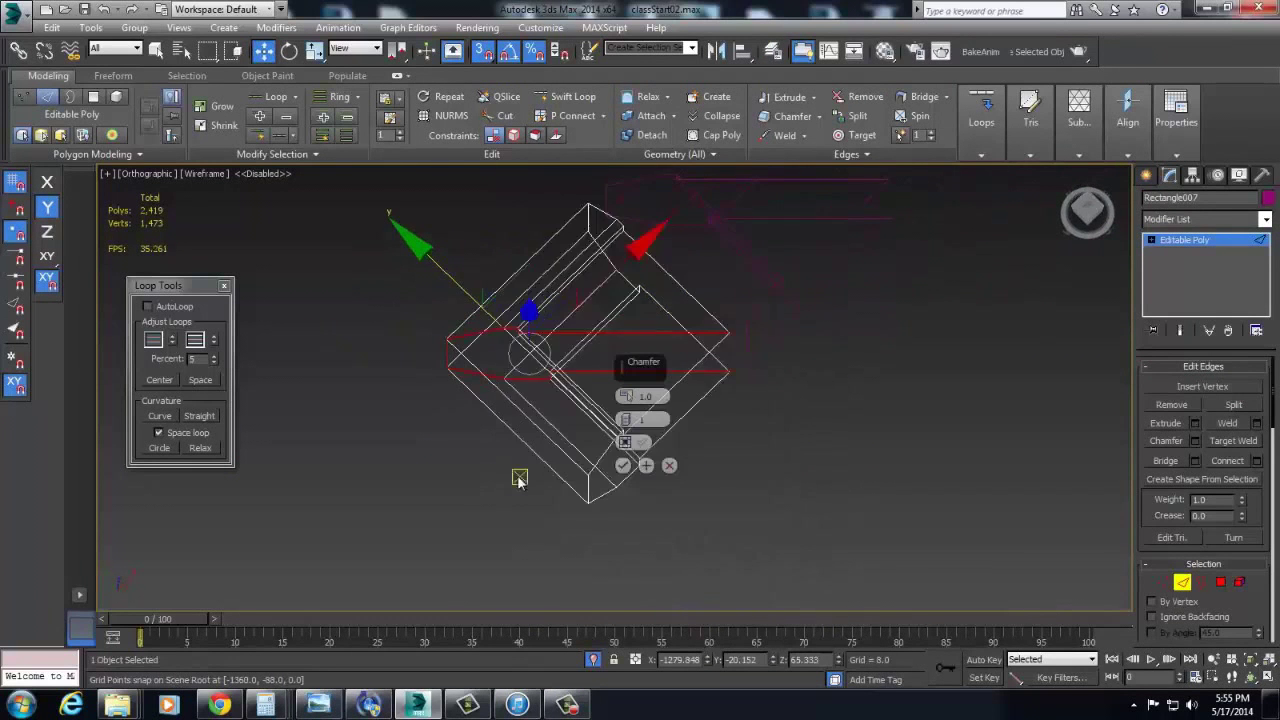
alt+middle_drag(501, 470, 569, 442)
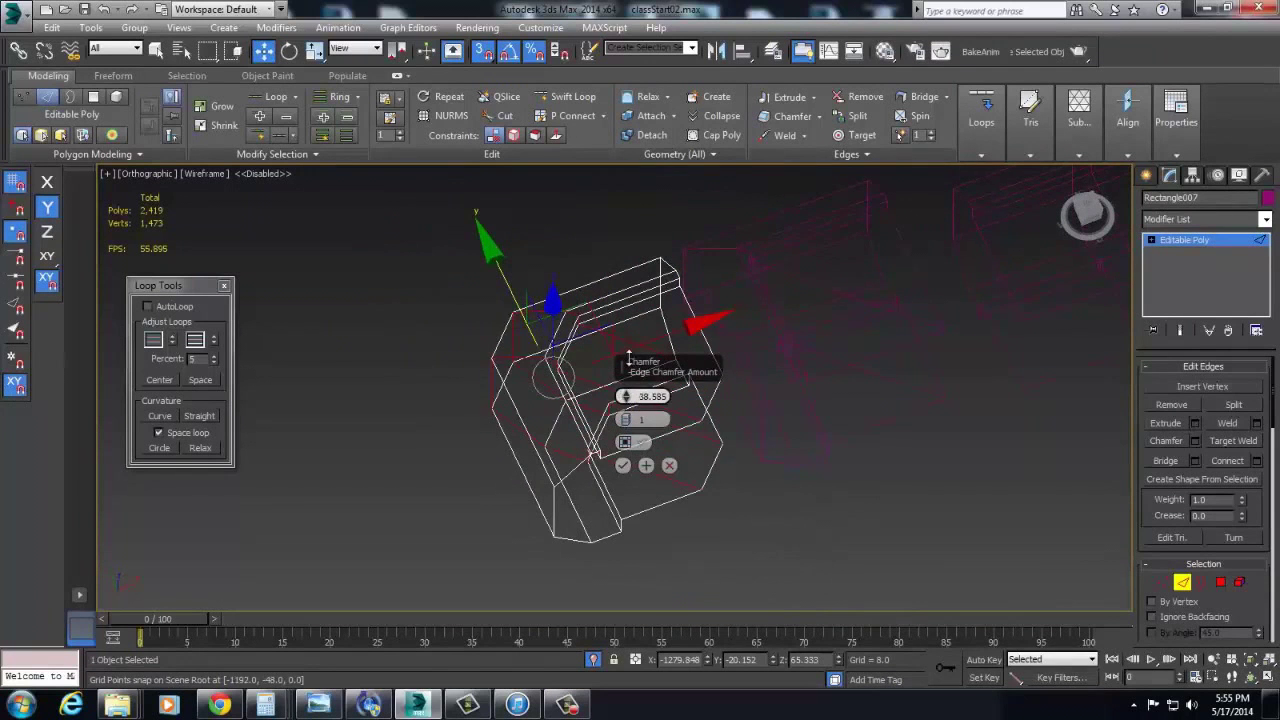
click(622, 465)
key(ctrl+z)
Step: Chamfer the diagonal seam edges of the copied corner section by about 45.5 with four segments
right_click(646, 380)
click(500, 483)
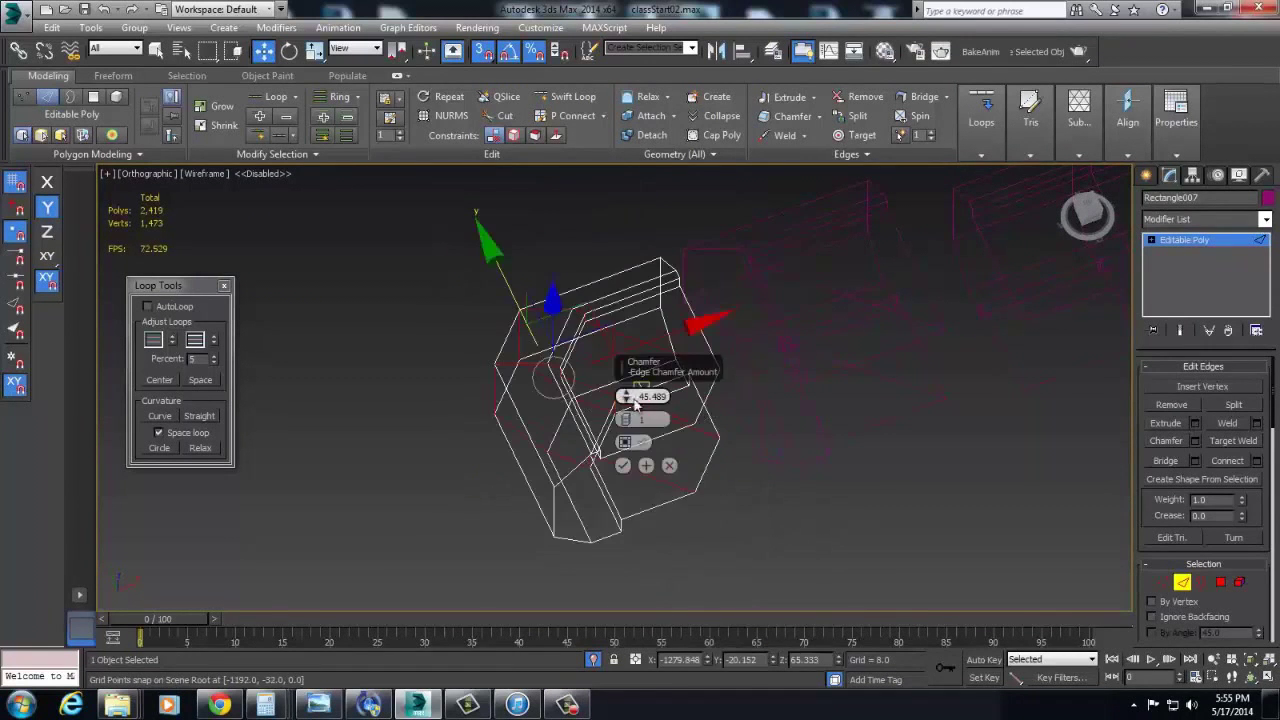
click(626, 415)
click(626, 415)
click(626, 415)
click(627, 466)
Step: Select the inner corner vertices of the chamfered section at vertex level
key(t)
key(z)
scroll(808, 418, down, 4)
middle_drag(726, 518, 880, 374)
key(1)
click(800, 271)
right_click(786, 252)
click(768, 88)
right_click(840, 432)
click(798, 256)
right_click(882, 396)
click(838, 233)
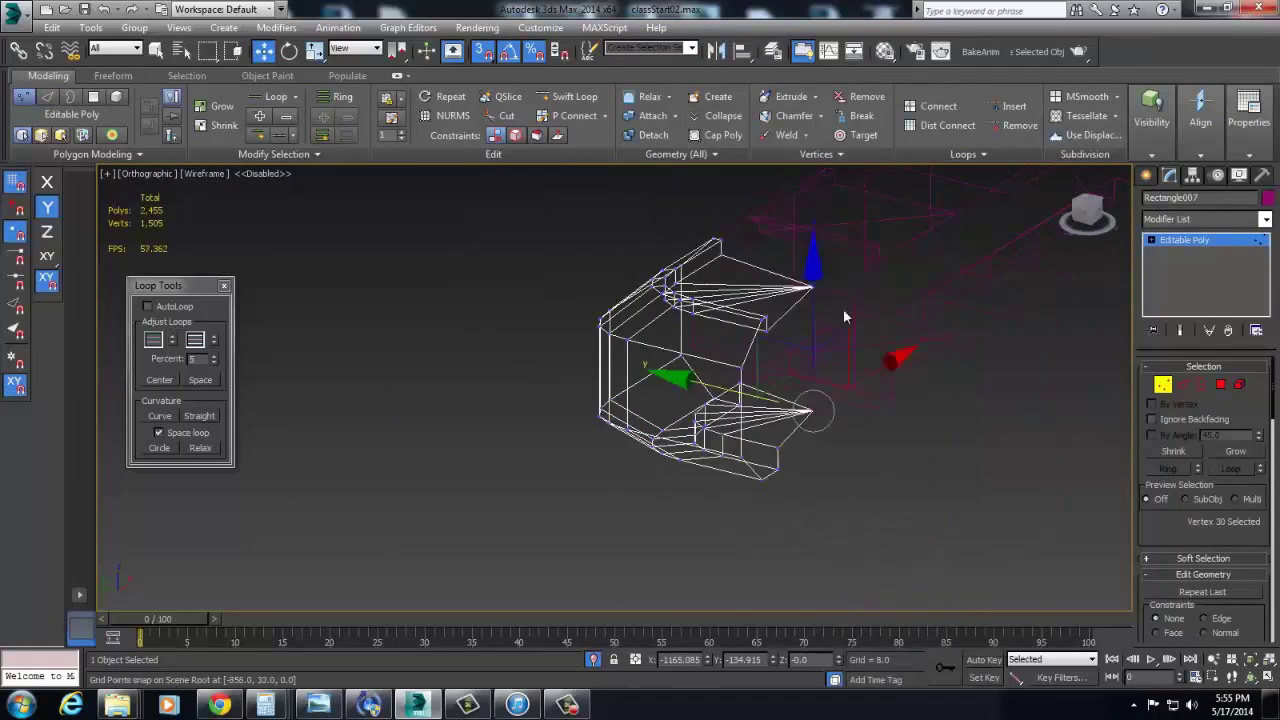
Step: Snap the chamfered section's selected corner vertices onto the grid corner and leave vertex editing
key(t)
drag(736, 401, 733, 430)
drag(838, 432, 757, 294)
alt+middle_drag(757, 294, 734, 345)
scroll(759, 357, down, 3)
scroll(708, 356, up, 4)
click(1164, 386)
click(858, 532)
Step: Select the chamfered corner section and show it in the perspective view with Realistic shading
scroll(709, 453, down, 4)
alt+middle_drag(709, 453, 735, 424)
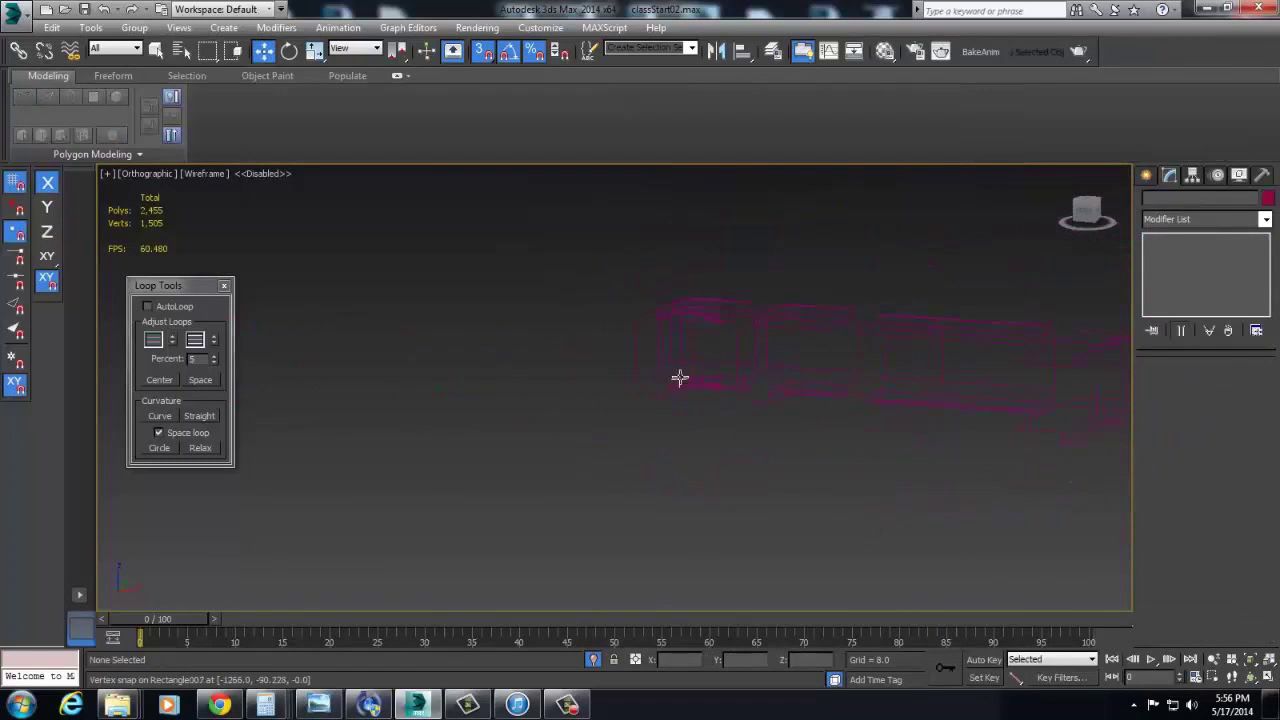
click(696, 391)
key(p)
key(z)
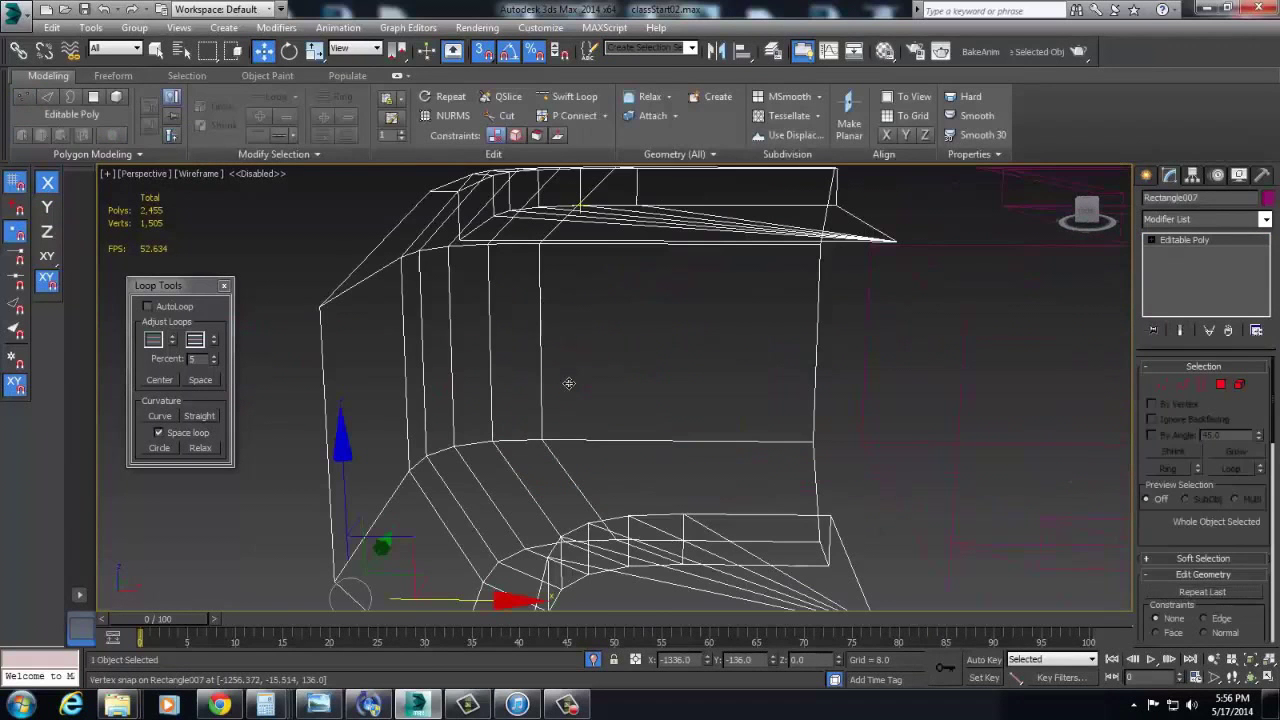
click(198, 173)
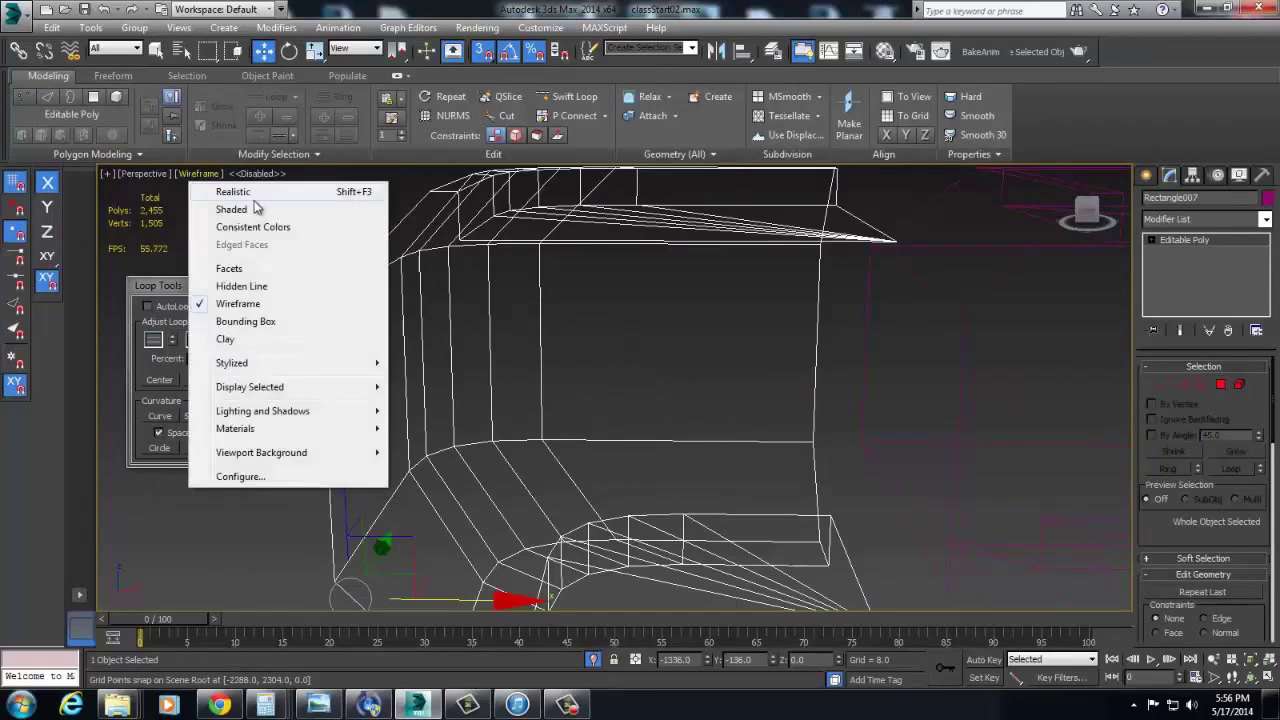
click(220, 189)
scroll(709, 429, down, 5)
alt+middle_drag(585, 410, 714, 175)
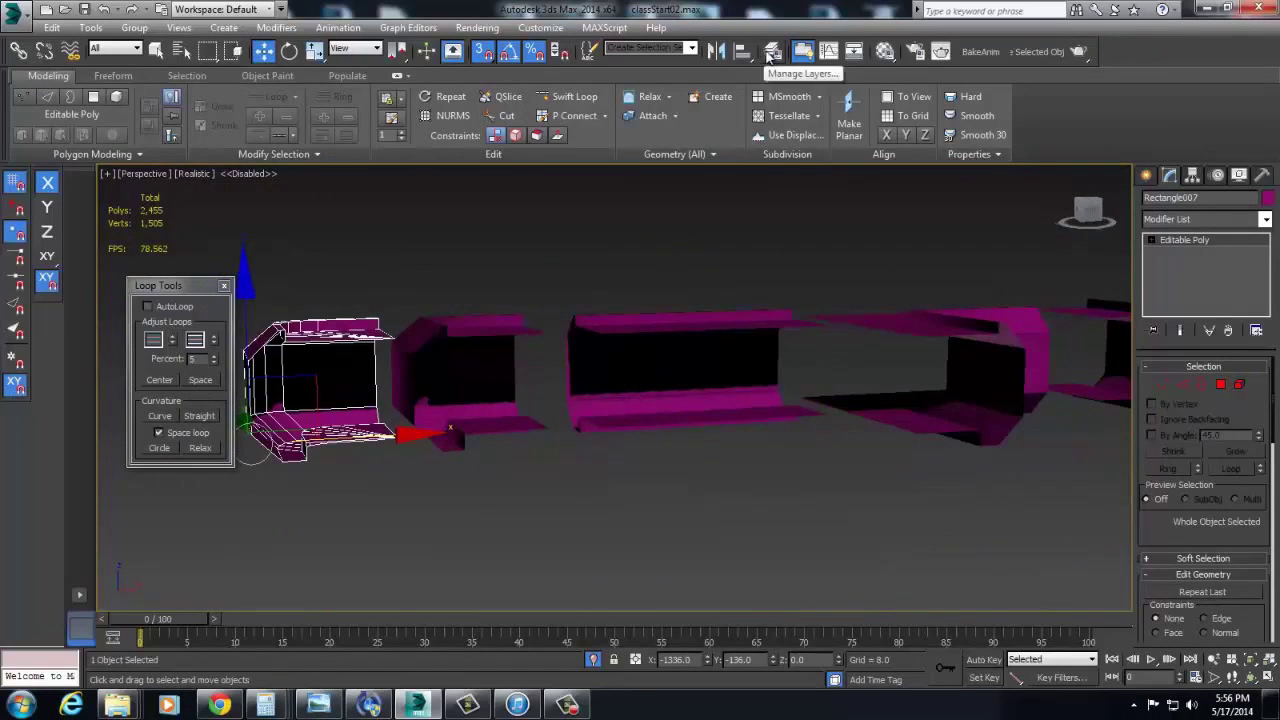
Step: Put the chamfered corner section on a new layer named SectD and check the layer assignment by toggling visibility
click(770, 53)
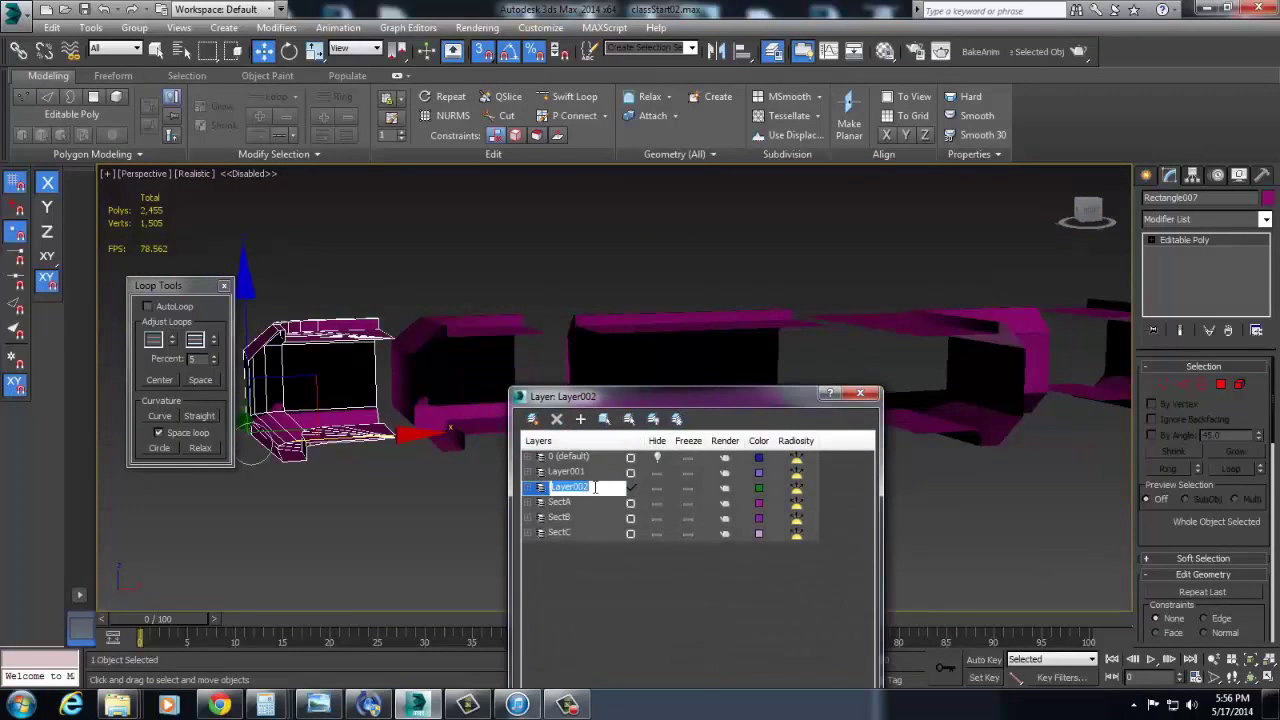
click(665, 488)
click(661, 502)
click(660, 490)
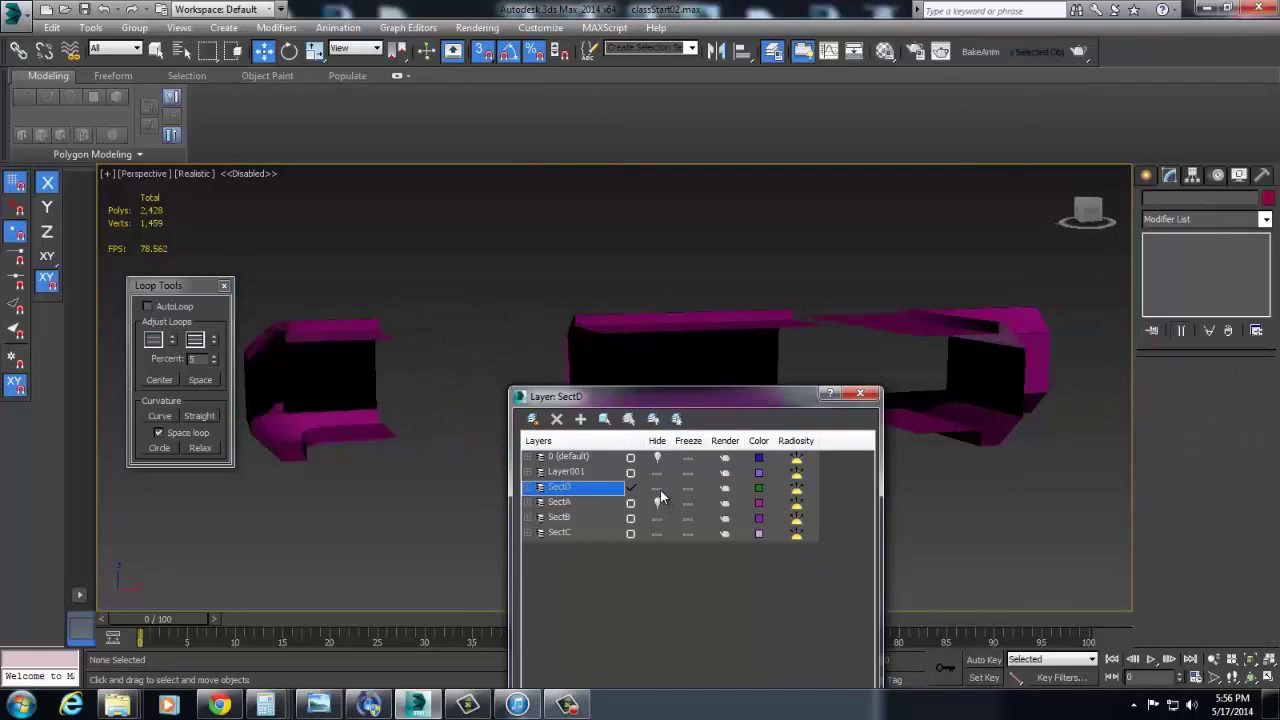
click(657, 502)
Step: Put the original small corner section on a new layer named SectE
middle_drag(758, 295, 610, 321)
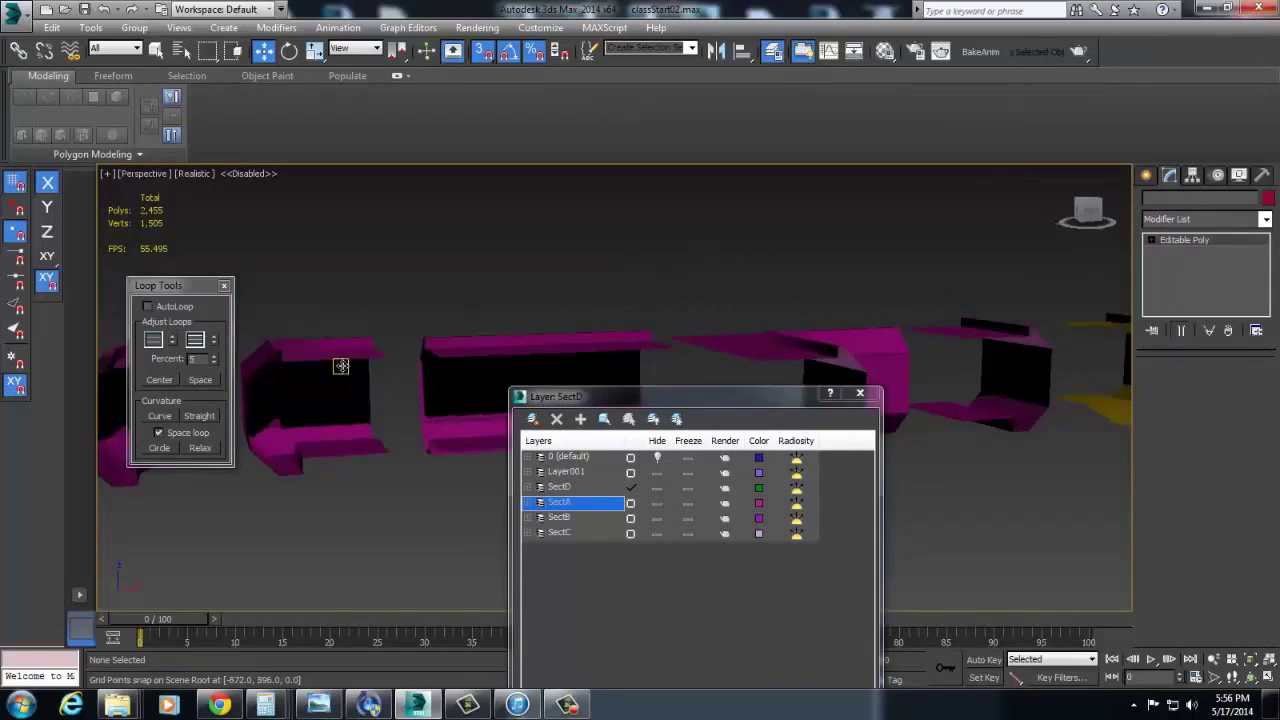
click(342, 367)
middle_drag(359, 366, 543, 350)
click(533, 420)
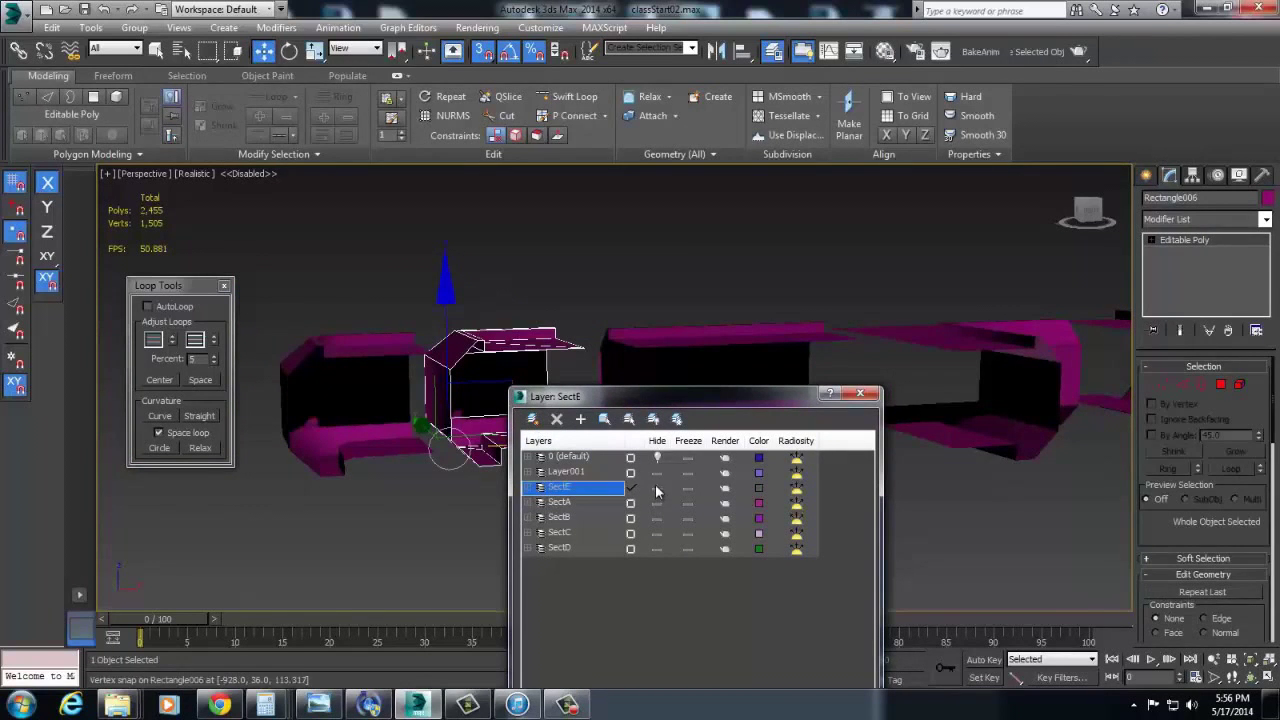
Step: Toggle the visibility of each layer to check which sections it holds
click(656, 488)
click(658, 534)
click(657, 549)
click(657, 549)
click(659, 534)
click(658, 519)
click(658, 503)
click(657, 488)
click(657, 474)
click(657, 458)
scroll(443, 469, down, 4)
alt+middle_drag(443, 469, 474, 383)
click(657, 458)
Step: Try placing all the sections at one common X position, and undo the move
key(ctrl+a)
drag(726, 397, 1082, 177)
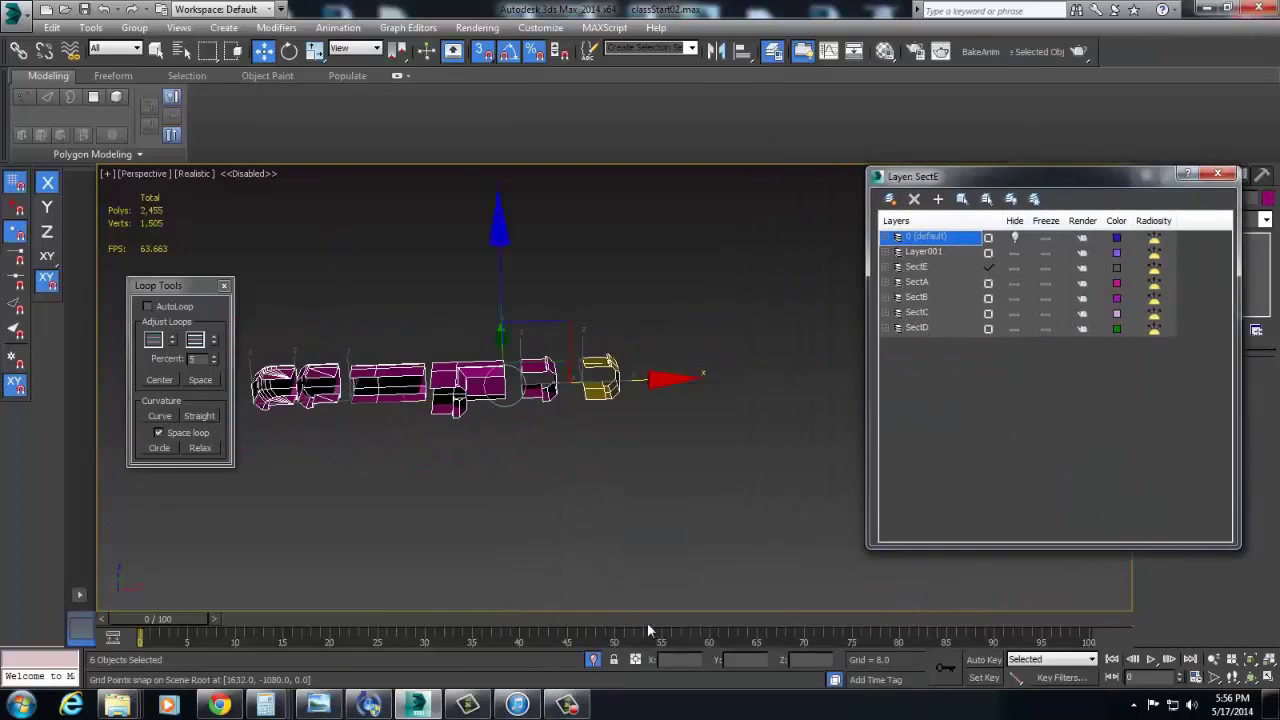
key(Return)
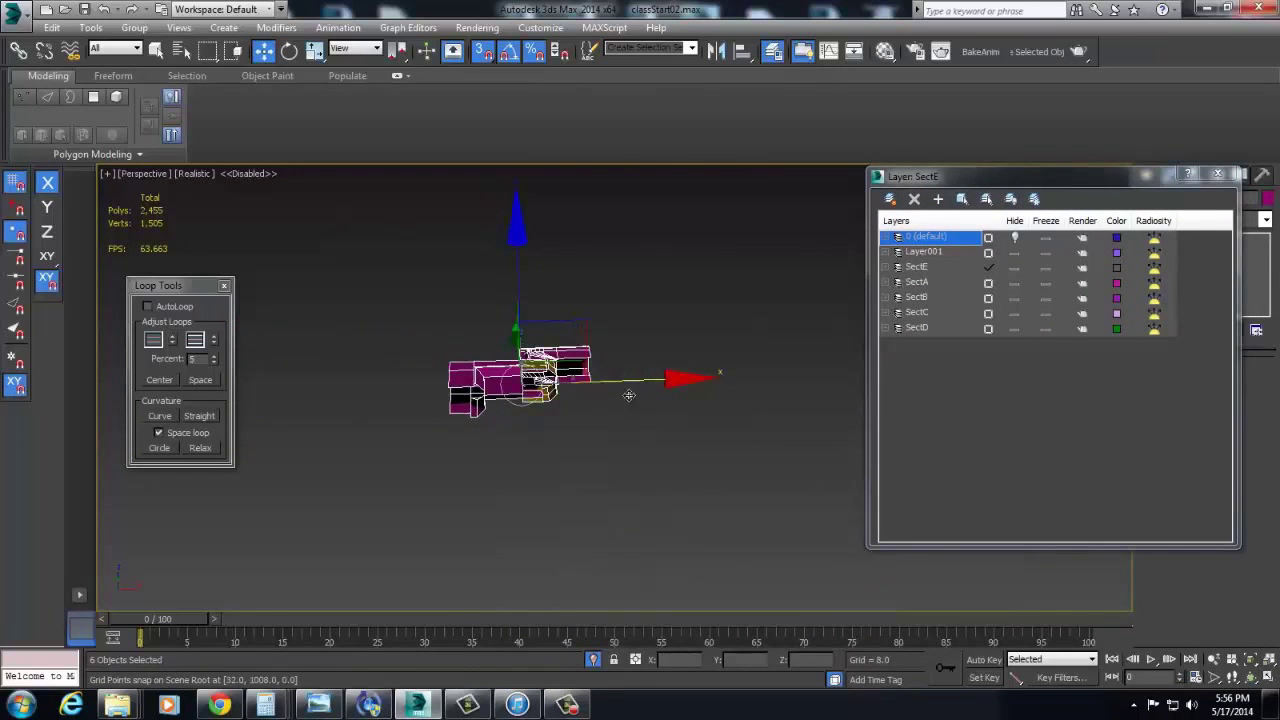
click(641, 467)
key(t)
alt+middle_drag(625, 472, 722, 456)
key(ctrl+z)
key(ctrl+z)
click(702, 482)
Step: Examine the row of sections and bring the straight section into the top view
scroll(648, 466, down, 2)
scroll(646, 463, down, 3)
alt+middle_drag(646, 463, 535, 441)
scroll(570, 508, up, 2)
scroll(489, 493, down, 2)
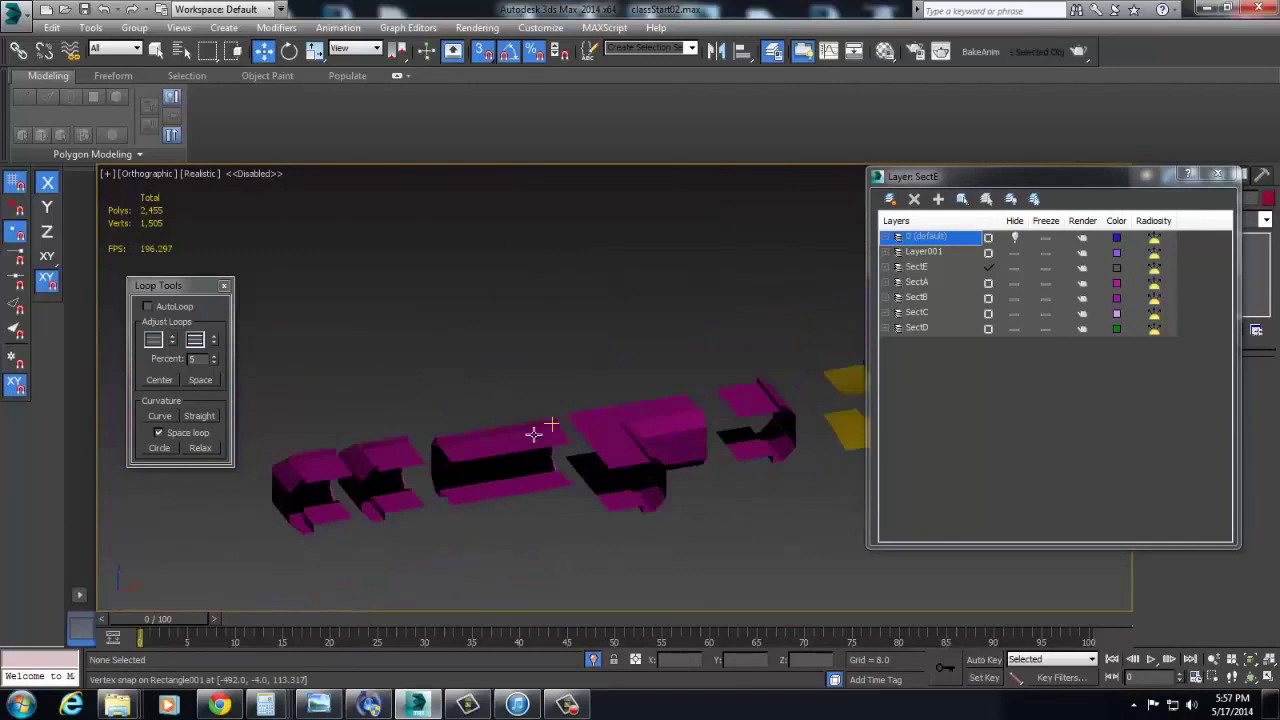
click(535, 441)
alt+middle_drag(674, 540, 571, 451)
key(t)
scroll(586, 472, down, 2)
scroll(586, 472, down, 4)
drag(1036, 184, 976, 514)
alt+middle_drag(600, 400, 574, 392)
key(t)
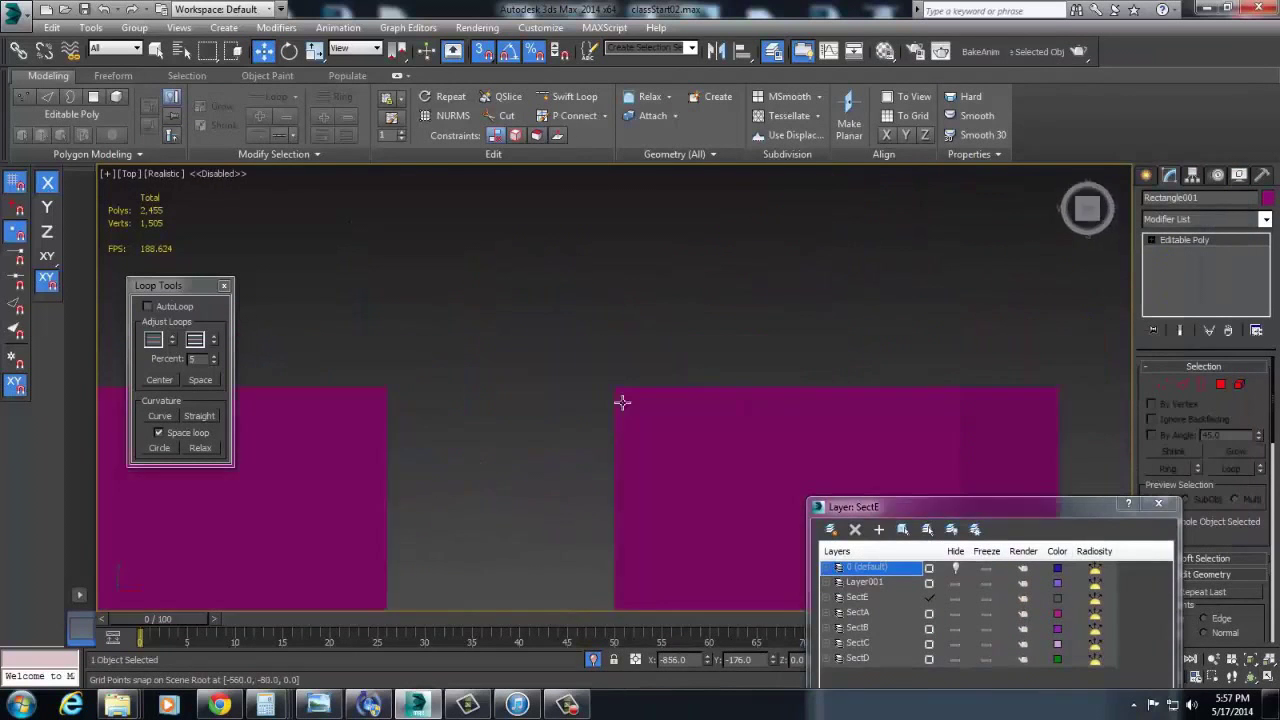
Step: Draw a rectangle snapped to the straight section's corners, about 364 wide and 172 long, to measure its footprint
right_click(619, 403)
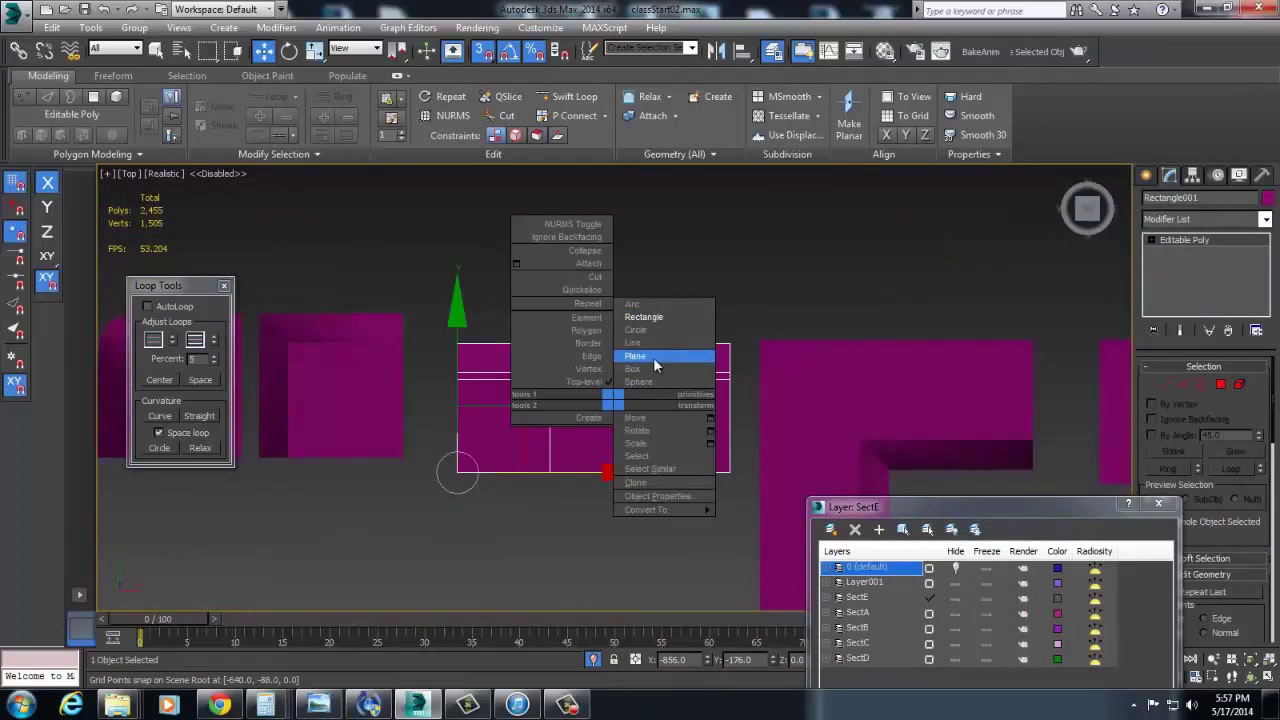
click(641, 317)
drag(457, 472, 726, 341)
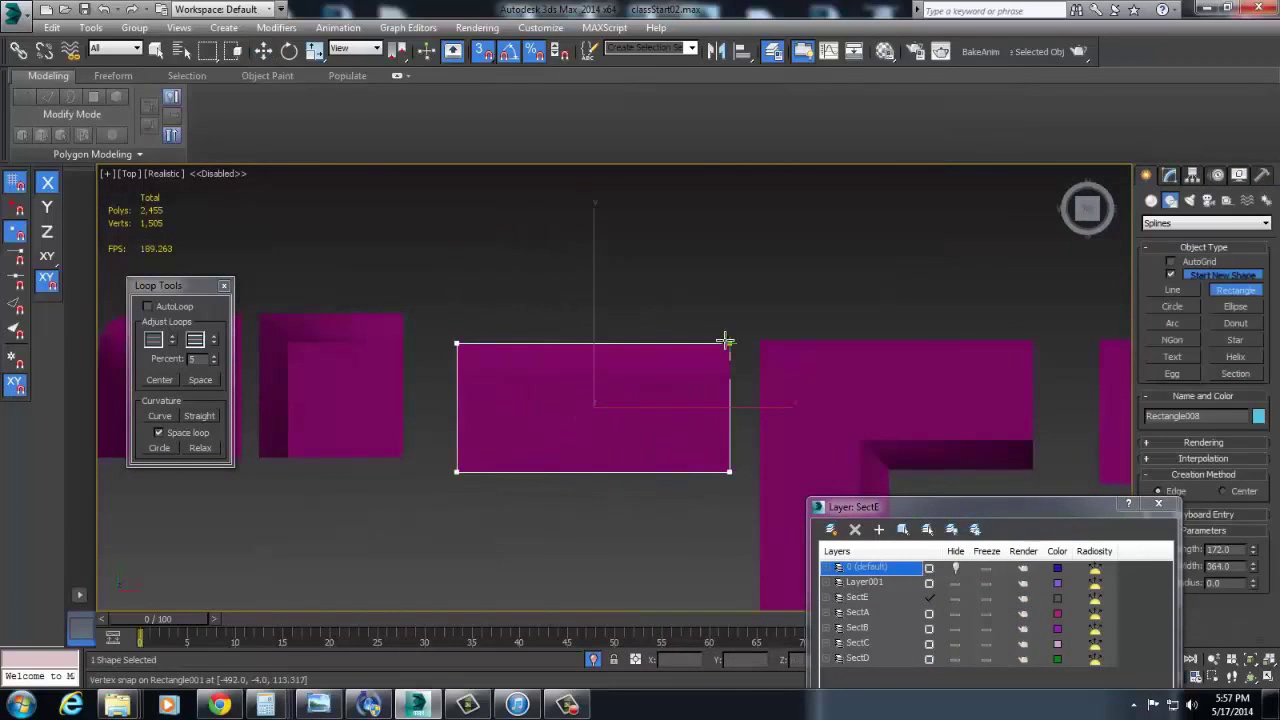
alt+middle_drag(539, 538, 598, 469)
key(t)
drag(933, 501, 755, 485)
mouse_move(320, 705)
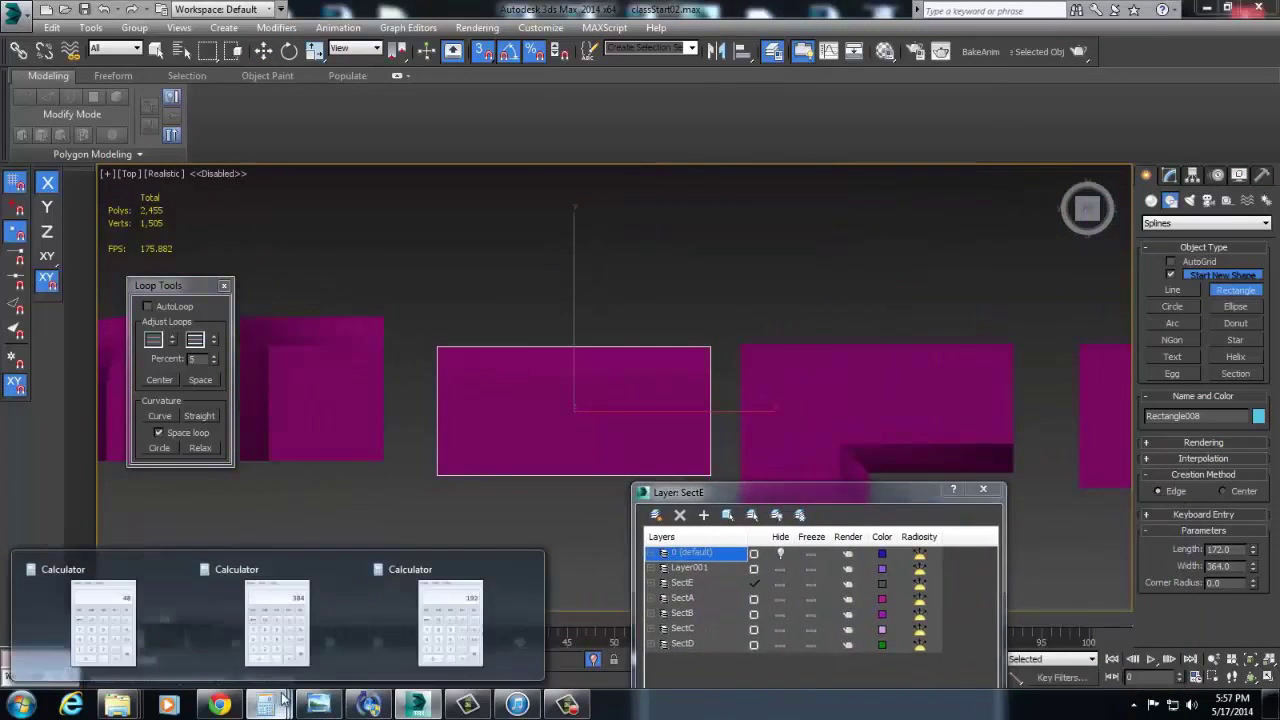
mouse_move(466, 600)
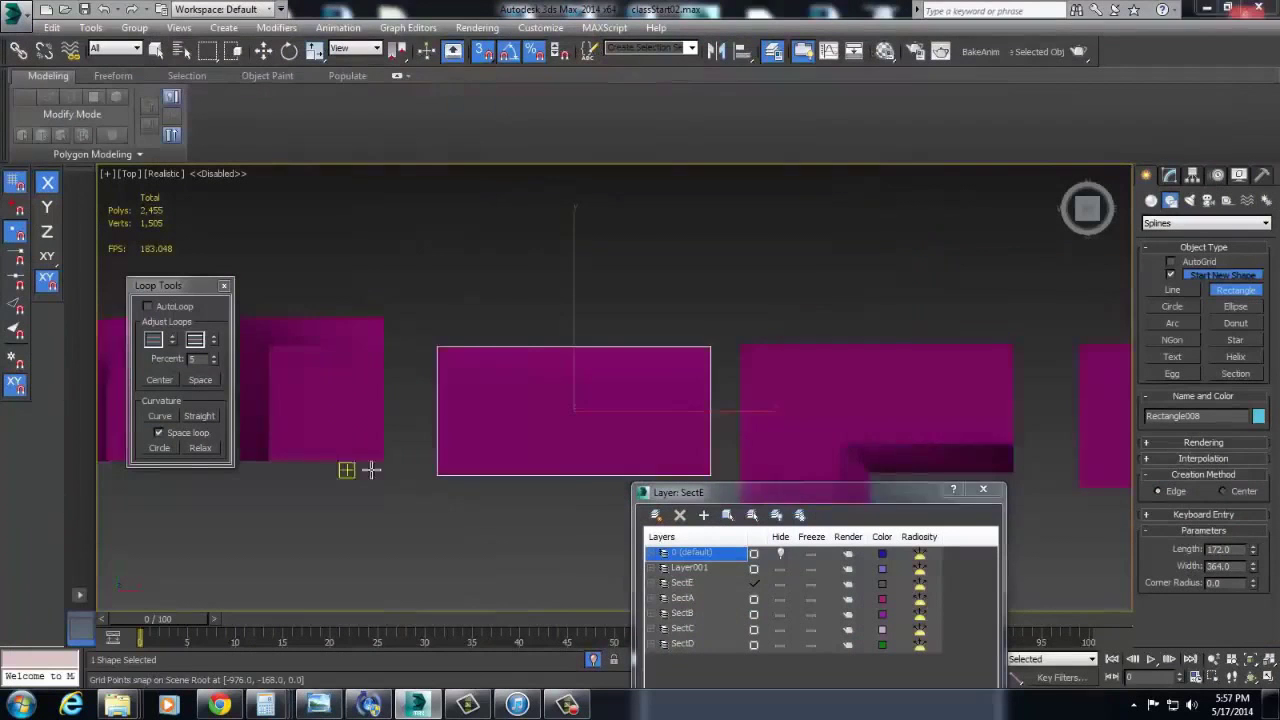
Step: Undo the measuring rectangle drawn over the straight section and clear the selection
scroll(511, 431, down, 4)
middle_drag(667, 417, 554, 343)
middle_drag(516, 435, 594, 456)
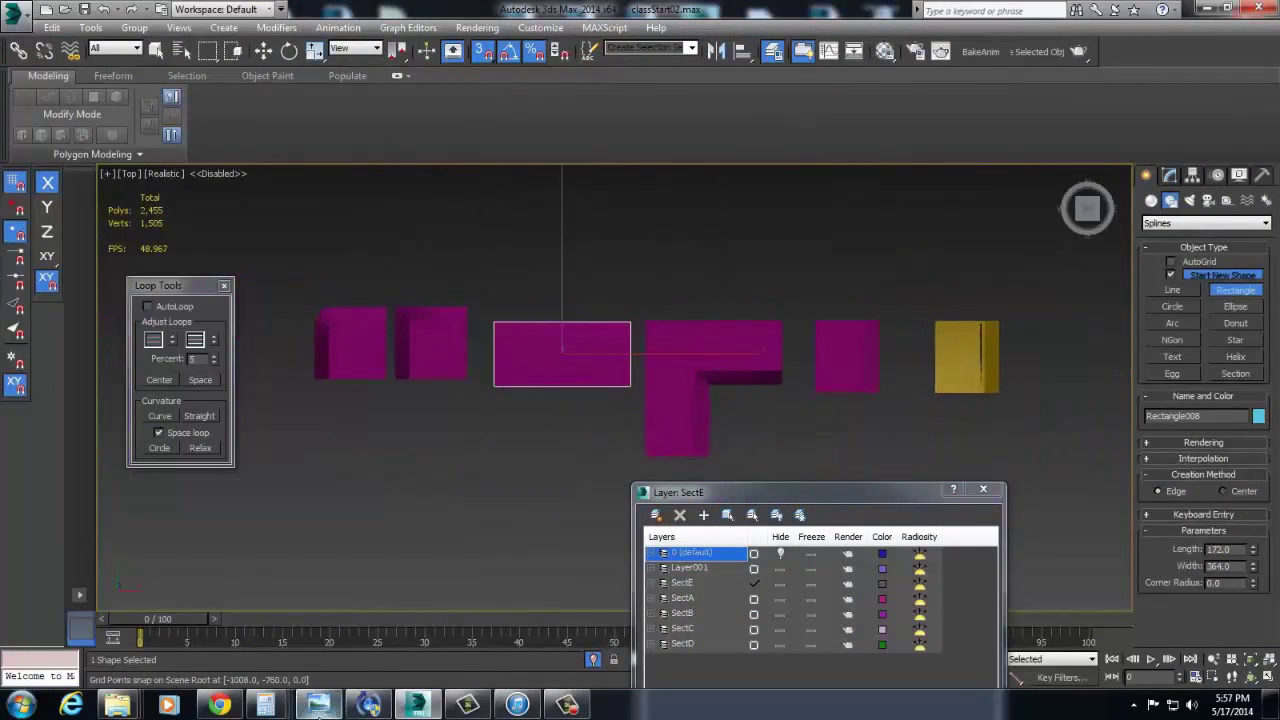
alt+middle_drag(589, 385, 580, 360)
key(w)
key(ctrl+z)
click(642, 353)
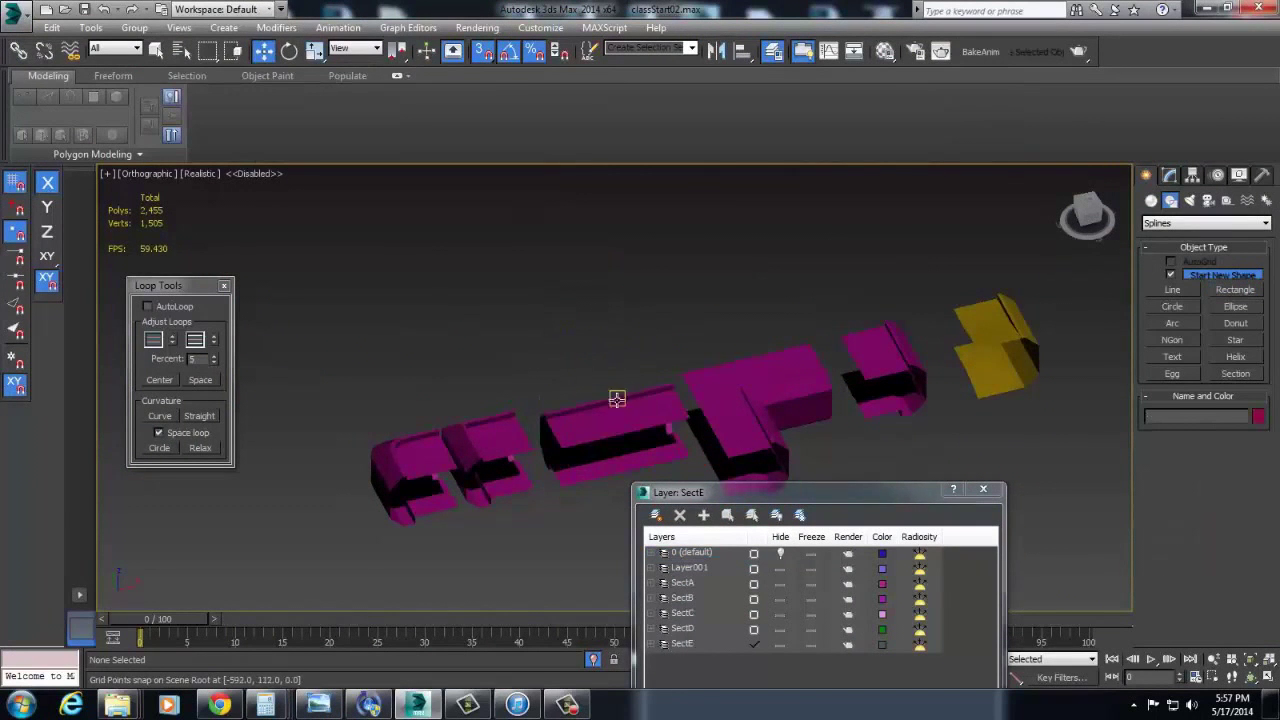
Step: Redraw the 364 by 172 rectangle over the straight section and try a different length for it
key(t)
scroll(571, 403, down, 8)
middle_drag(671, 314, 900, 384)
scroll(581, 387, up, 2)
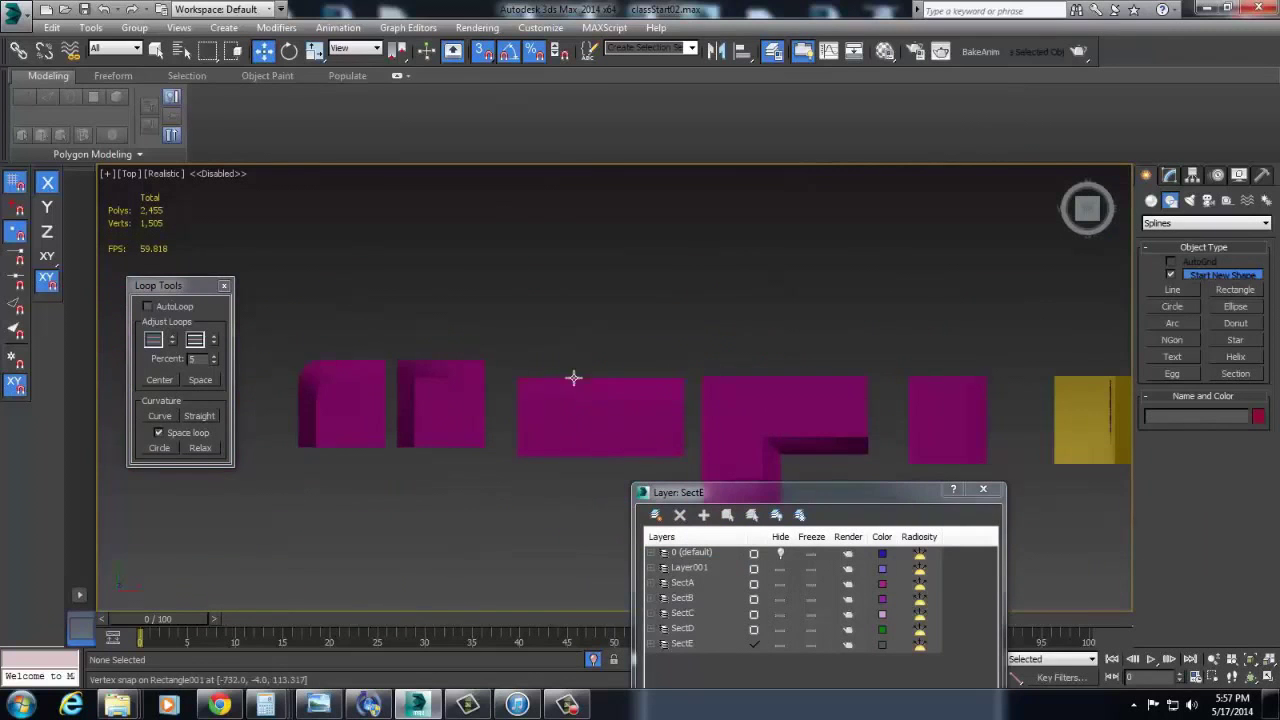
right_click(509, 376)
click(557, 283)
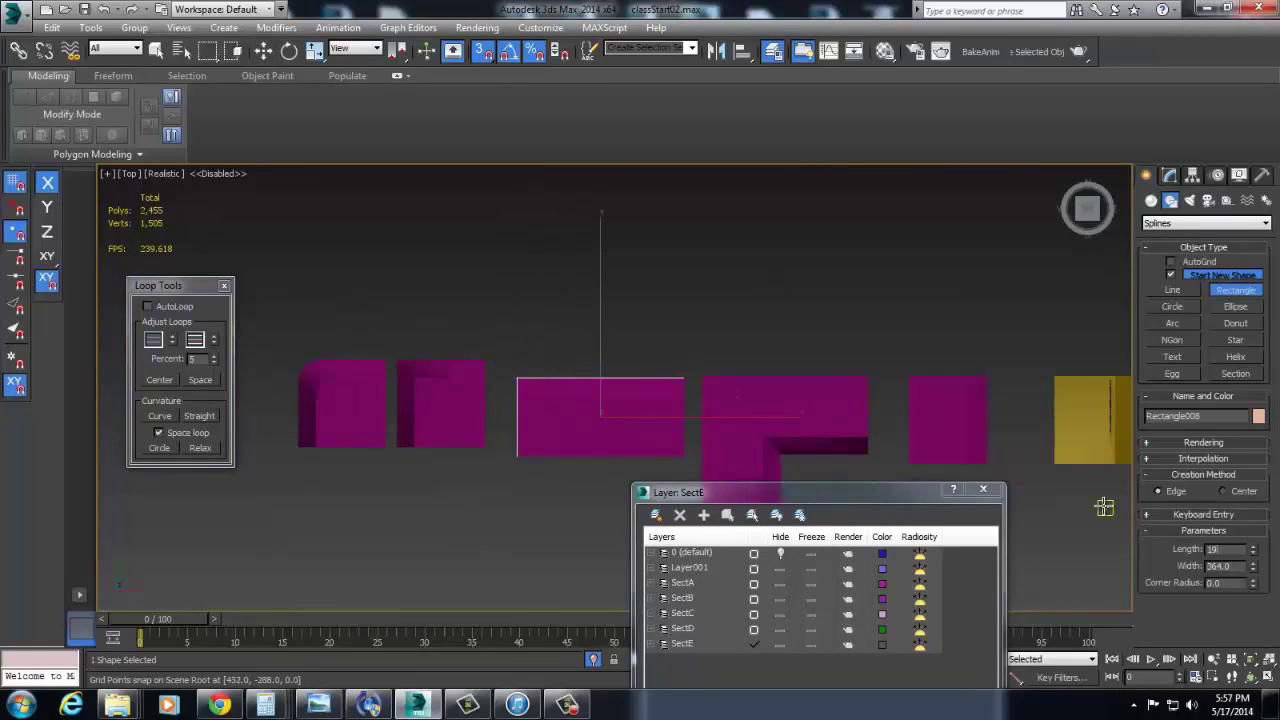
middle_drag(450, 381, 503, 369)
key(ctrl+z)
scroll(640, 410, up, 4)
middle_drag(928, 468, 761, 404)
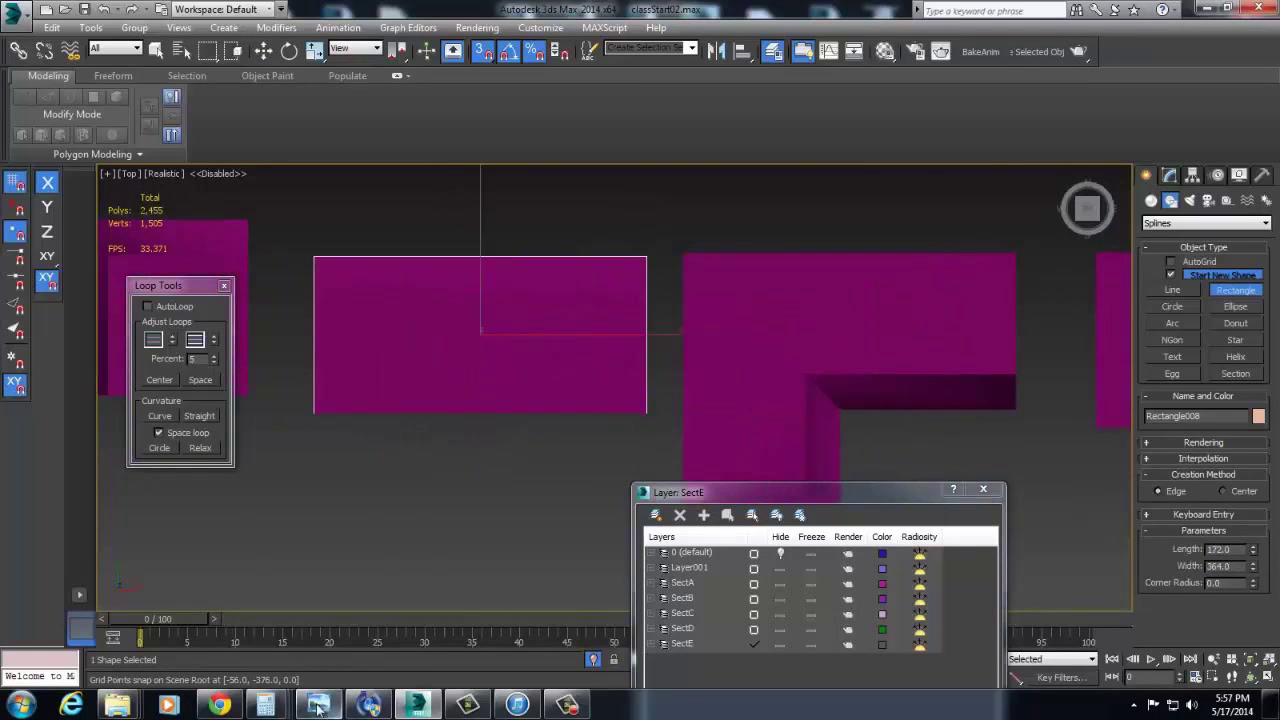
Step: Switch to the Calculator to compare the module size with the rectangle's dimensions, and discard the rectangle
scroll(363, 491, down, 1)
alt+middle_drag(363, 491, 436, 626)
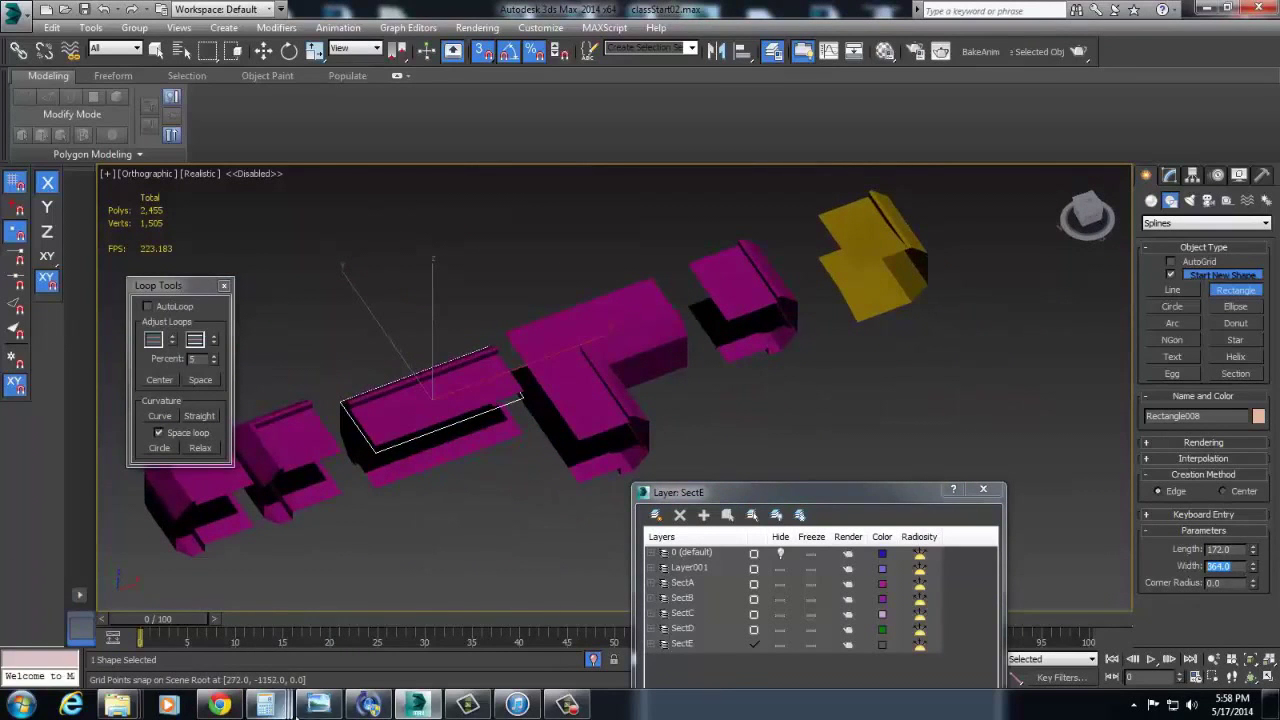
click(448, 622)
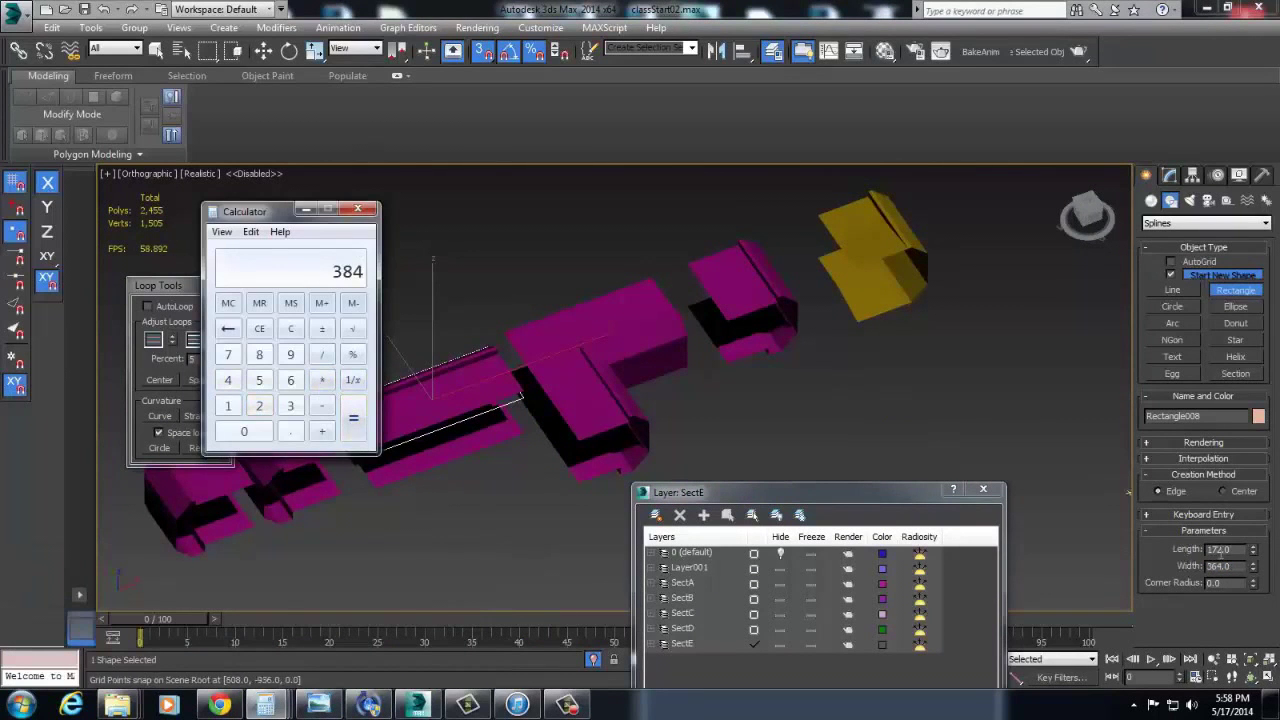
middle_drag(694, 424, 527, 386)
scroll(578, 448, up, 3)
scroll(528, 443, down, 4)
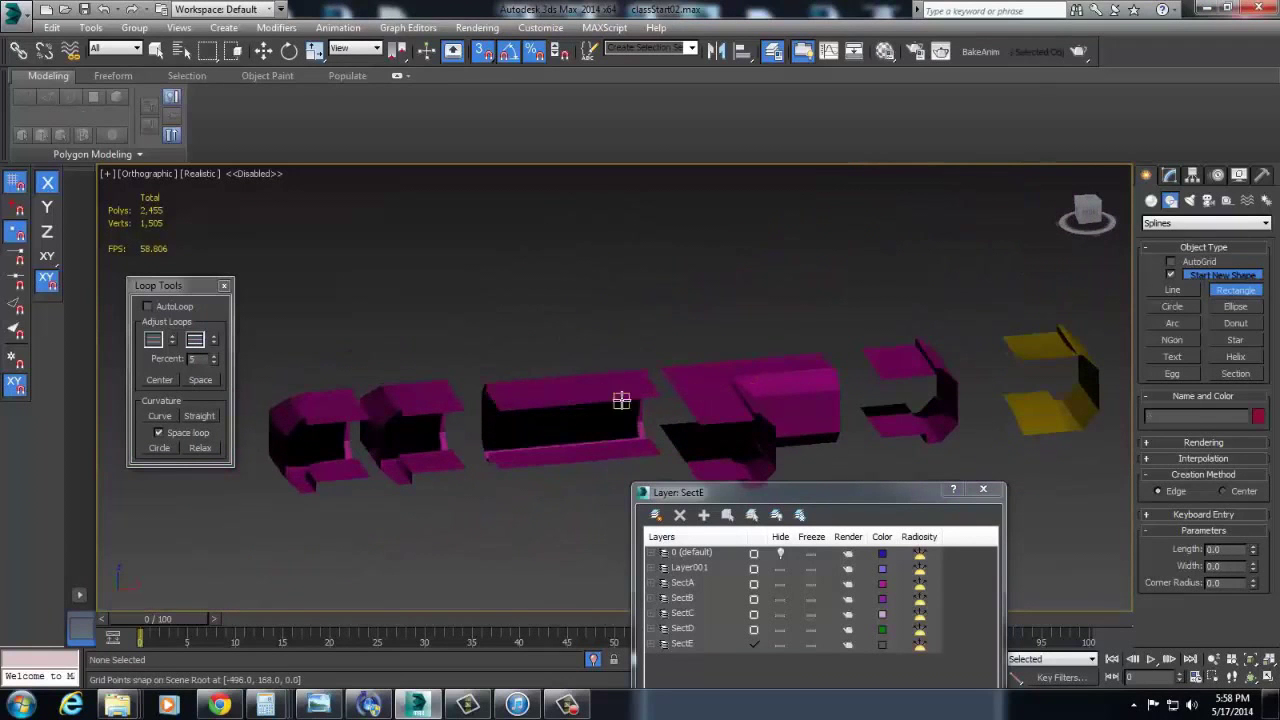
Step: Examine the straight section and its neighbours from top and angled views
key(w)
click(529, 391)
scroll(608, 427, up, 2)
key(t)
key(z)
middle_drag(524, 555, 567, 413)
scroll(567, 413, down, 5)
scroll(855, 464, down, 2)
middle_drag(855, 464, 577, 409)
alt+middle_drag(595, 470, 777, 323)
alt+middle_drag(548, 482, 520, 428)
Step: Snap the straight section onto the upper edge of the large L-shaped section in the top view
click(417, 374)
alt+middle_drag(417, 374, 394, 352)
key(t)
key(z)
scroll(543, 403, down, 5)
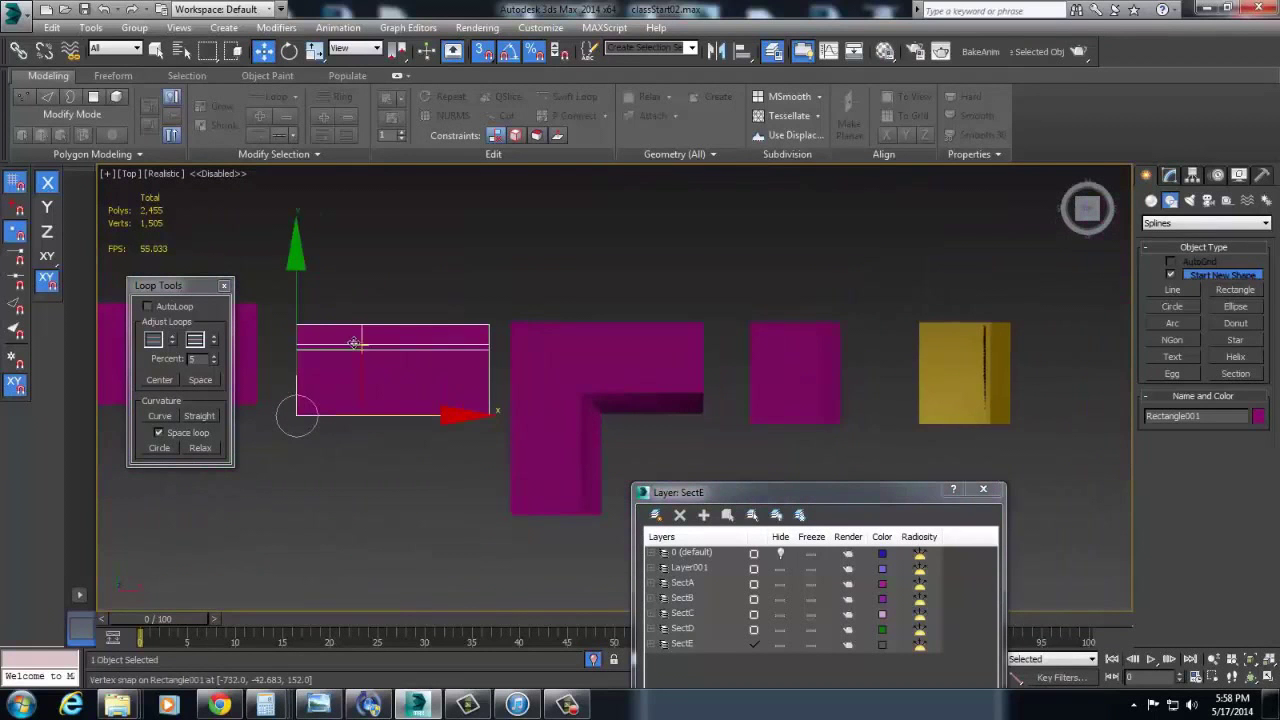
drag(361, 358, 512, 321)
middle_drag(549, 379, 534, 394)
Step: Rotate the small straight section 90 degrees about Z and move it over to the L-shaped section
click(800, 361)
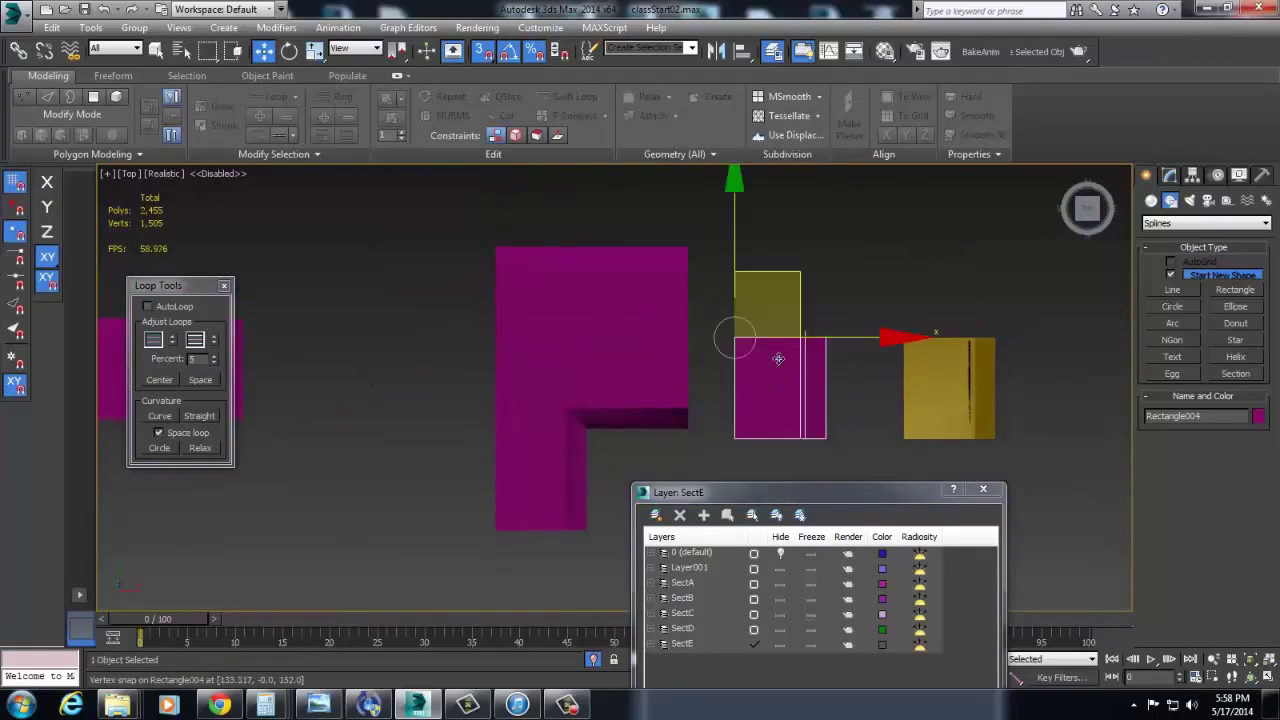
key(e)
key(ctrl+z)
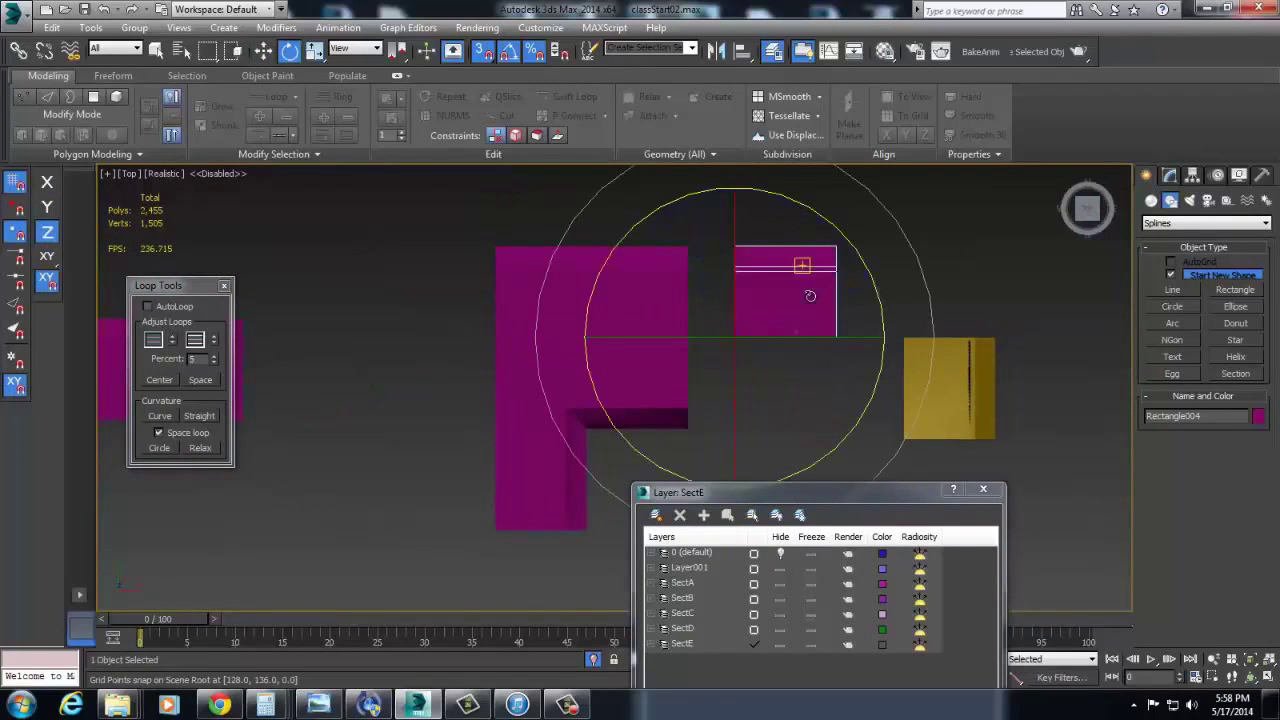
key(w)
drag(735, 333, 563, 335)
Step: Delete the straight section above the L-shaped section and snap the rotated small section into its place, flush with the outer edge
click(523, 279)
key(Delete)
drag(577, 261, 595, 264)
drag(710, 340, 588, 346)
scroll(679, 364, up, 3)
drag(614, 305, 301, 298)
Step: Shorten the L-shaped section's side arm by moving its end vertices in line with the small section's end
alt+middle_drag(521, 399, 817, 411)
key(t)
scroll(614, 376, down, 2)
scroll(678, 402, up, 1)
middle_drag(680, 403, 685, 450)
key(1)
key(1)
drag(689, 268, 759, 482)
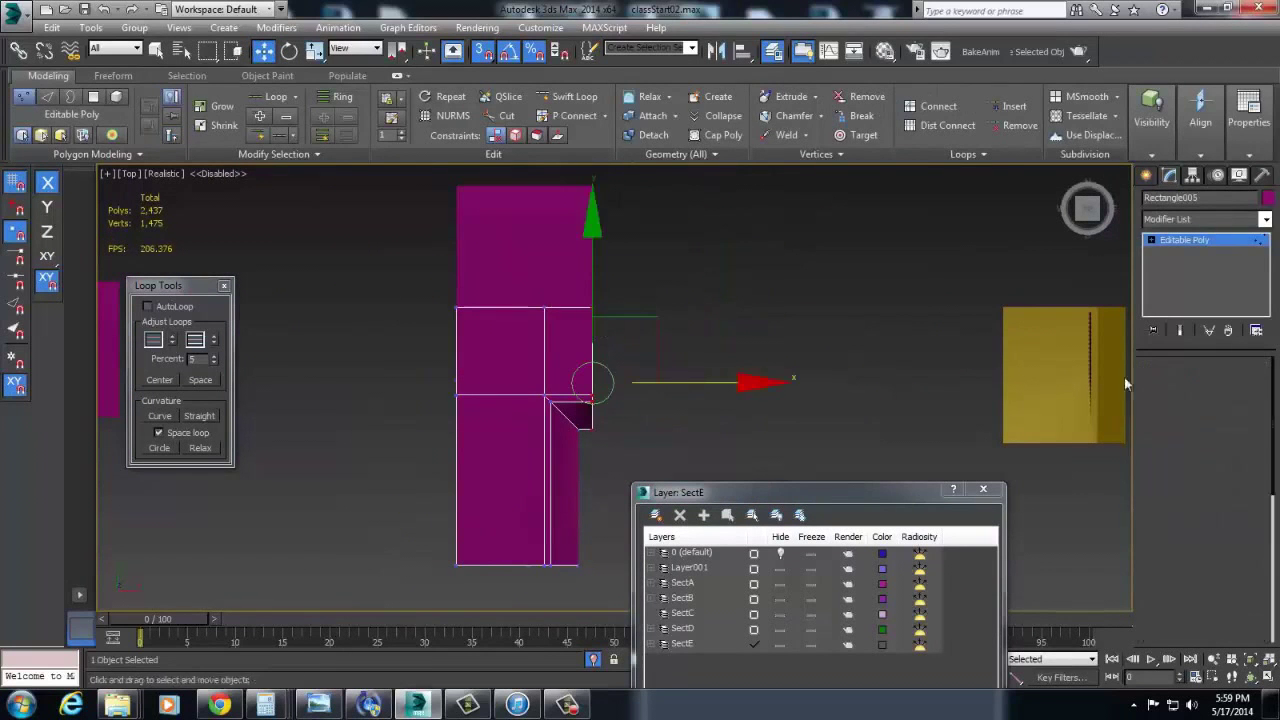
click(1170, 388)
Step: Make a copy of the small section above the L-shaped section, rotated 180 degrees about Z around its pivot
click(549, 263)
alt+middle_drag(551, 266, 573, 369)
key(e)
mouse_move(518, 358)
shift+mouse_down()
mouse_move(543, 437)
mouse_move(654, 408)
shift+mouse_up()
click(646, 418)
key(t)
scroll(586, 409, down, 4)
middle_drag(586, 409, 433, 302)
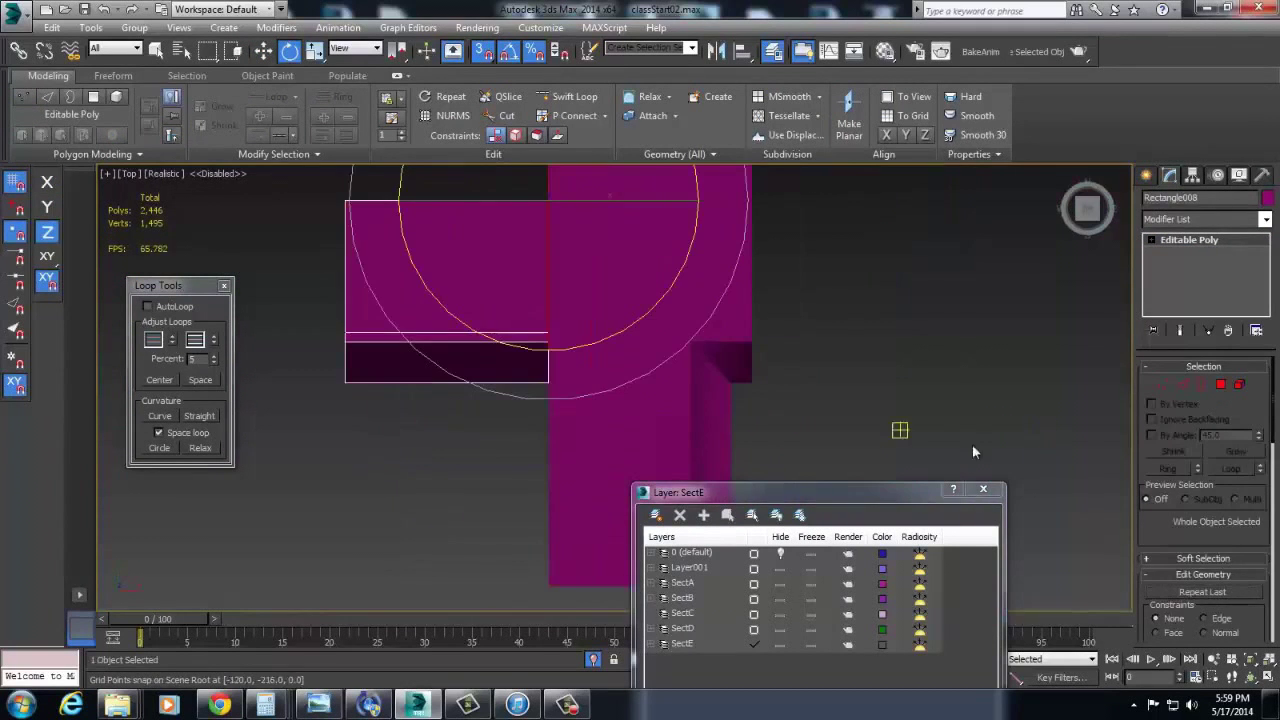
Step: Shorten the L-shaped section's side arm by moving its ten end vertices inward along Y, in line with the adjoining section
click(1205, 332)
middle_drag(638, 439, 593, 440)
click(582, 466)
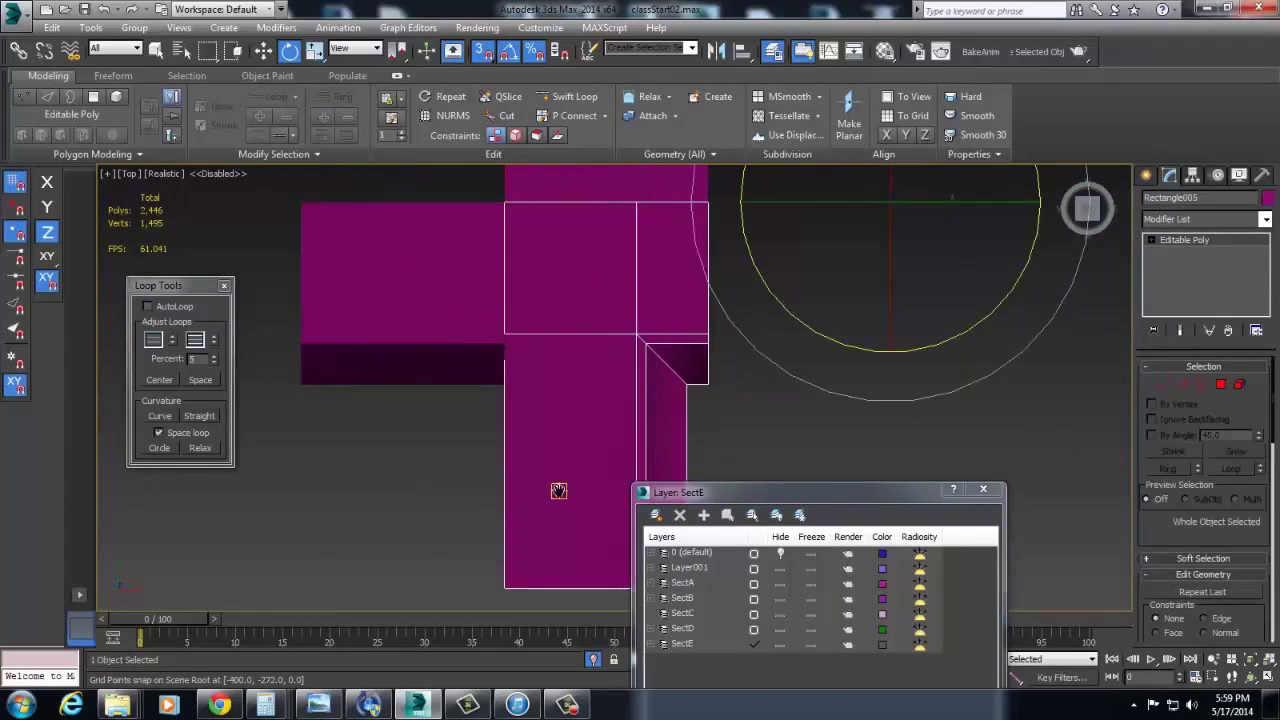
scroll(512, 518, down, 3)
key(1)
key(w)
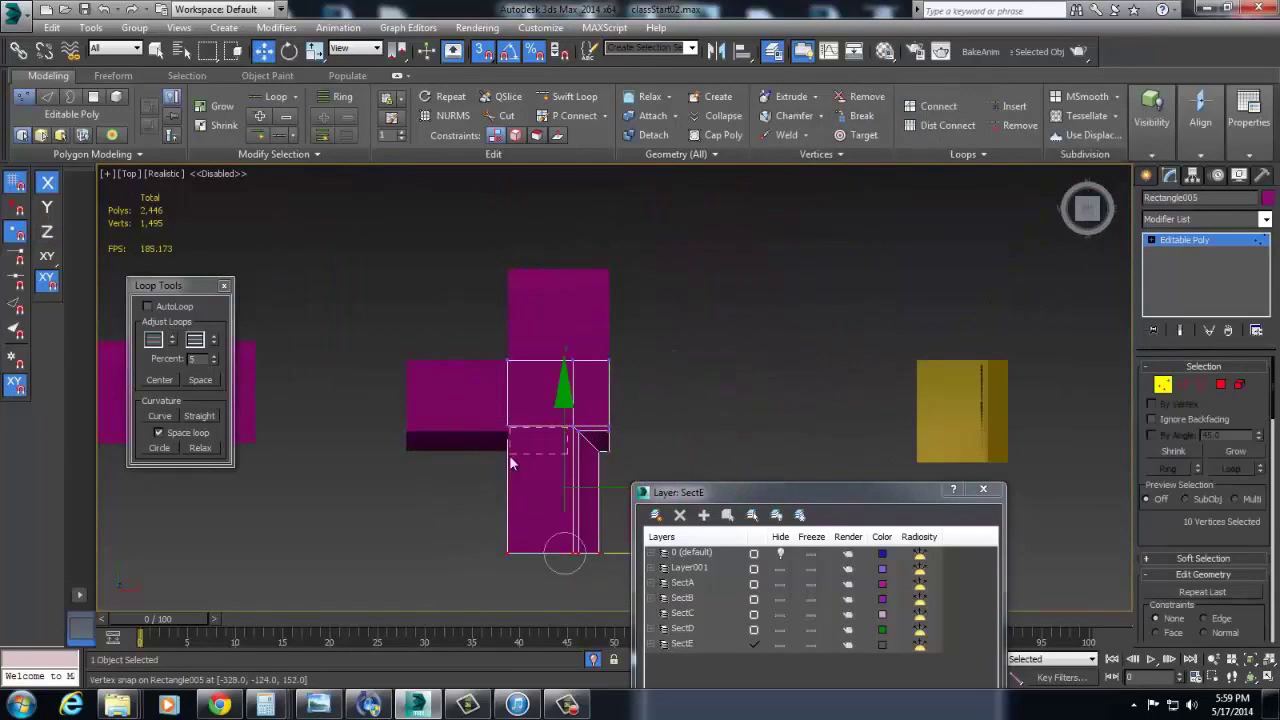
click(651, 568)
drag(459, 500, 946, 587)
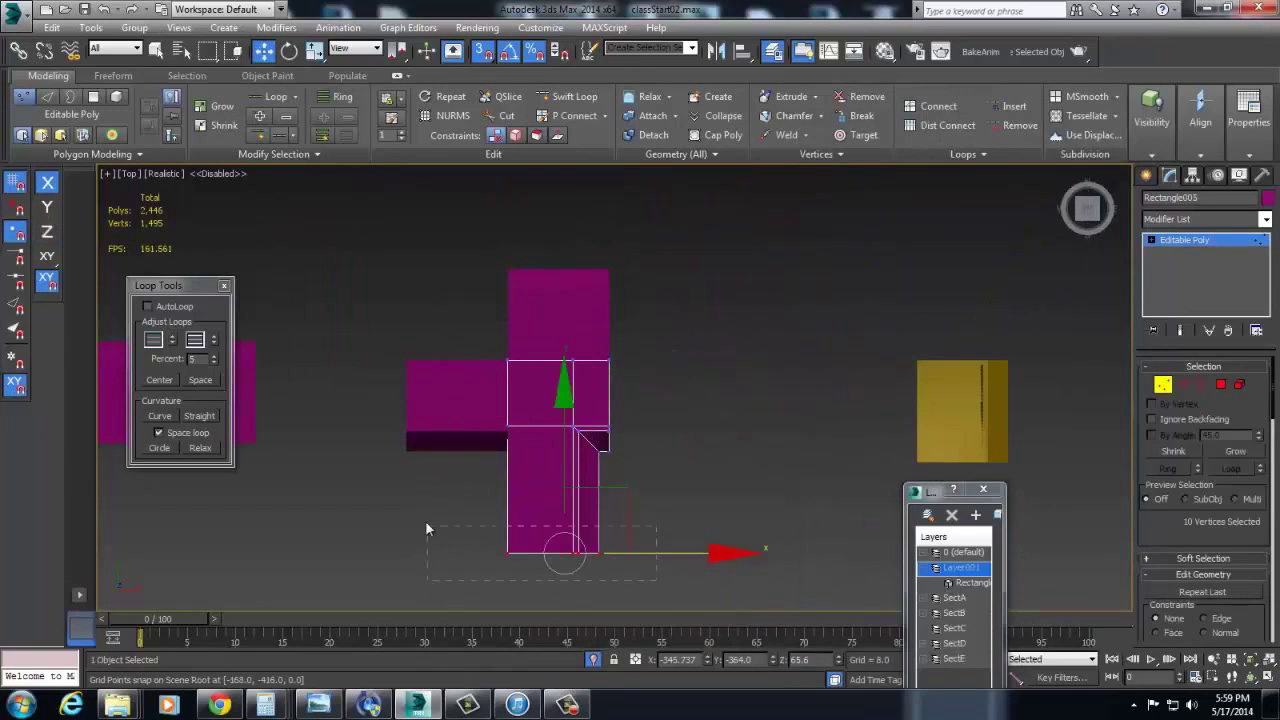
drag(563, 460, 462, 449)
alt+middle_drag(418, 462, 613, 432)
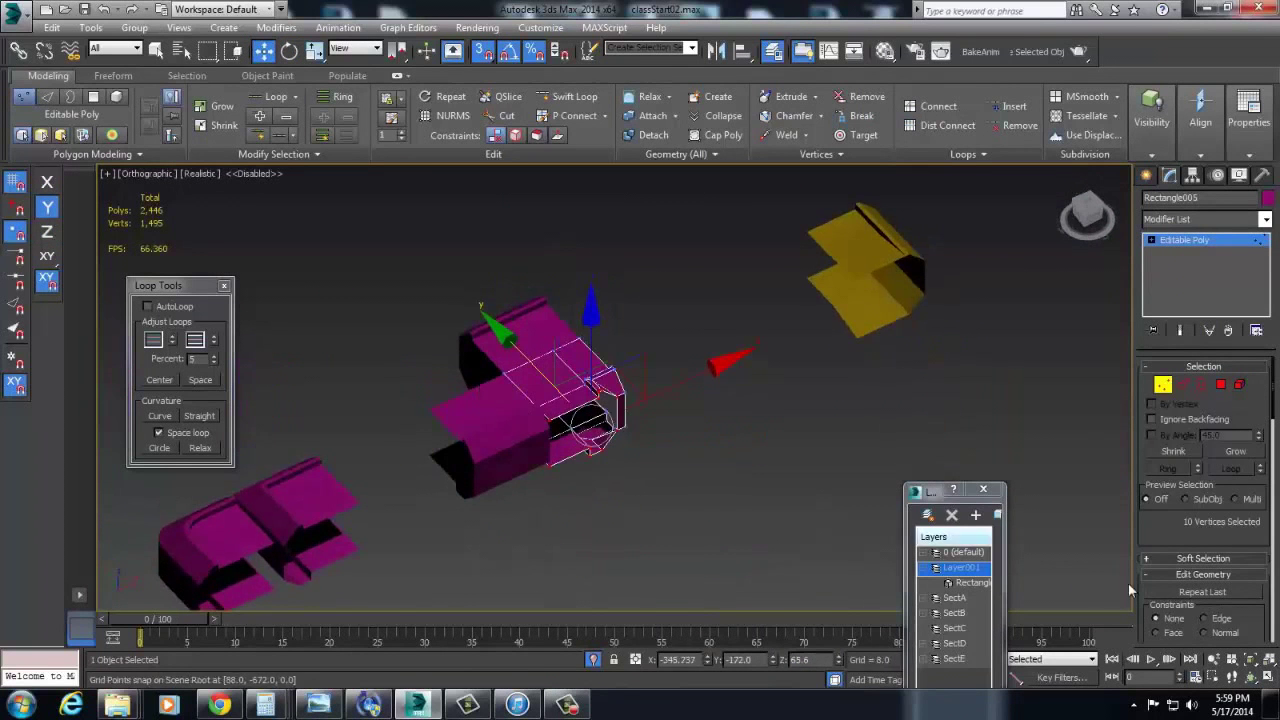
drag(903, 605, 538, 574)
click(1168, 385)
Step: Reposition the side arm's end vertices along Y so the L-shaped section's arm is slightly shorter than its original length
alt+middle_drag(765, 472, 654, 457)
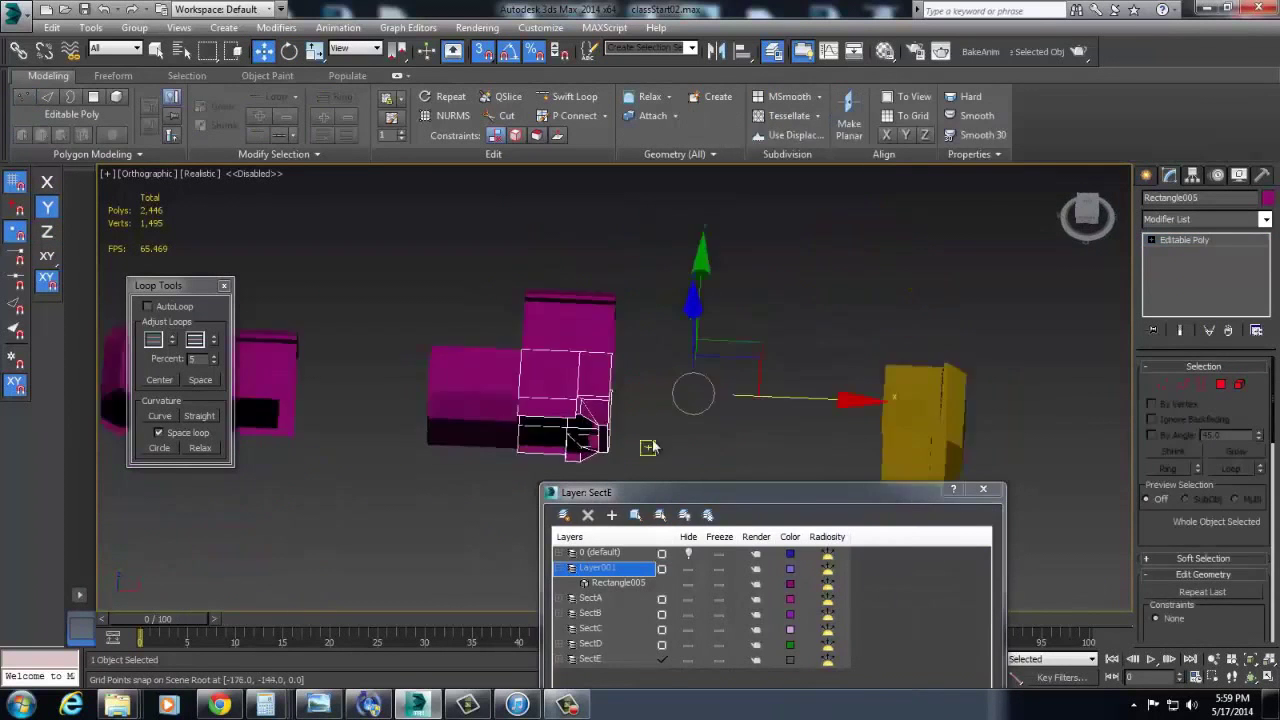
scroll(654, 446, up, 5)
alt+middle_drag(662, 405, 480, 285)
key(1)
alt+middle_drag(527, 240, 452, 328)
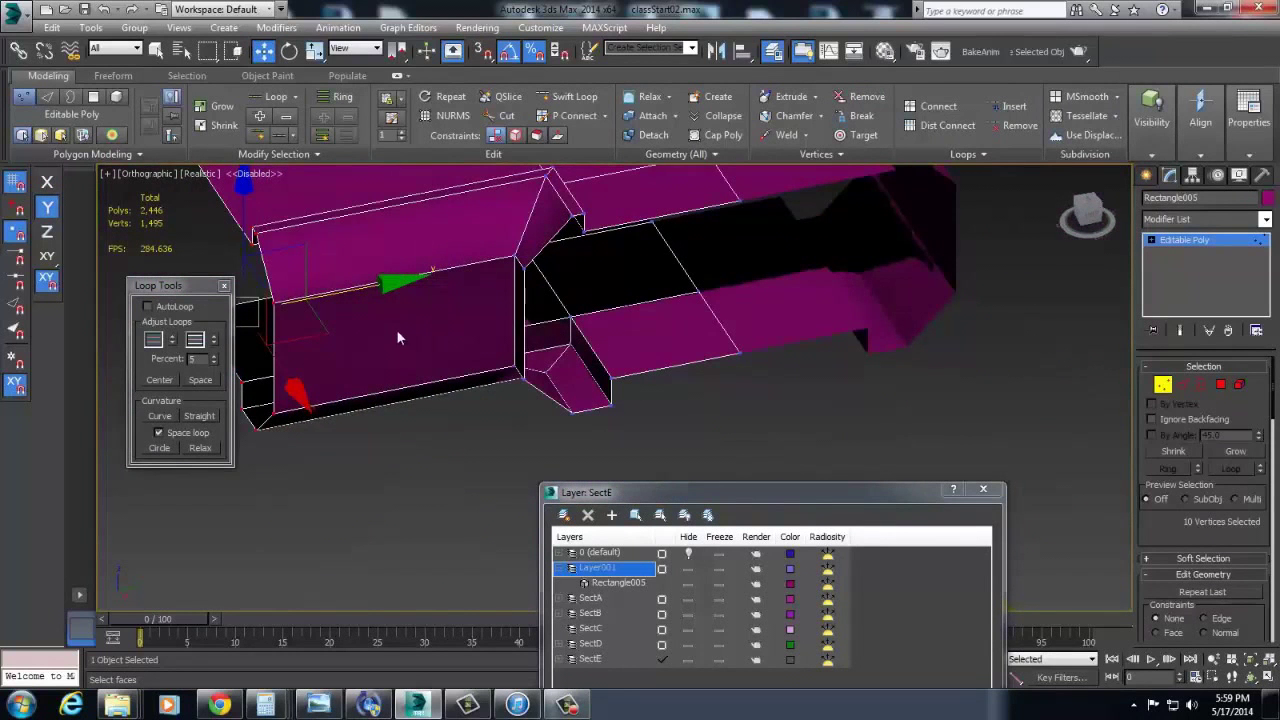
key(t)
scroll(460, 352, down, 8)
middle_drag(673, 318, 673, 429)
scroll(606, 323, up, 5)
scroll(610, 324, down, 3)
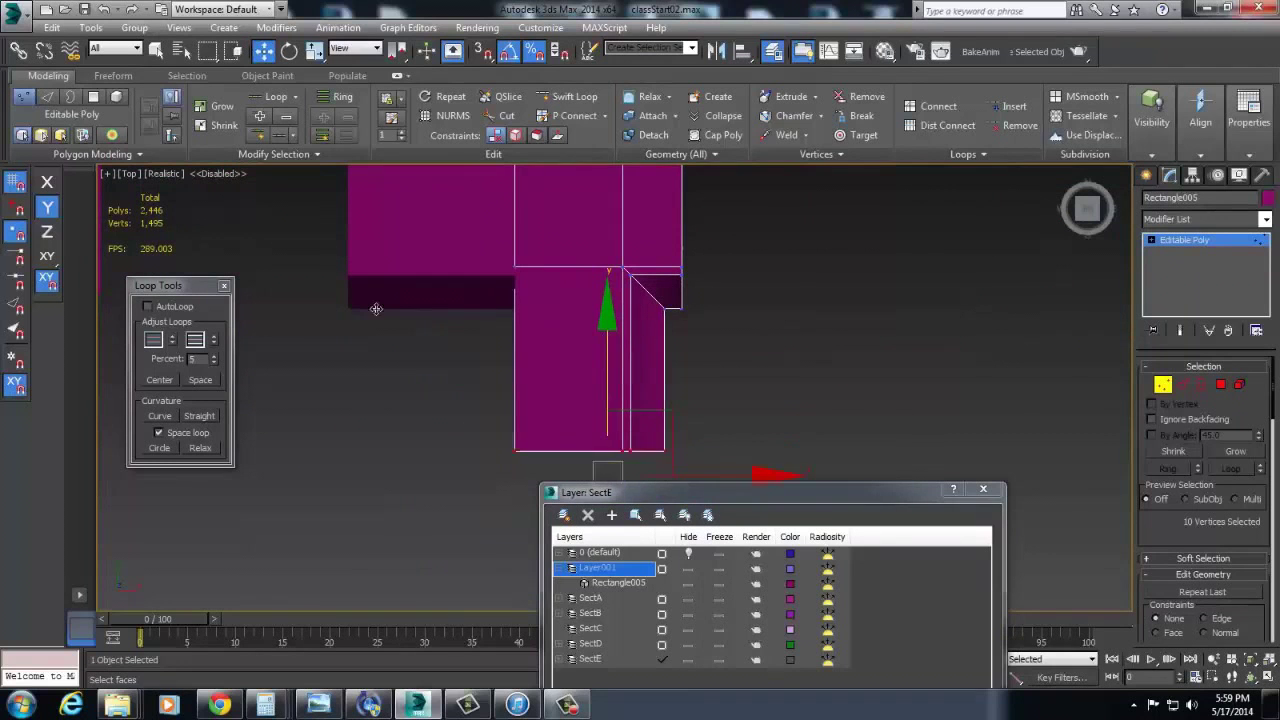
alt+middle_drag(351, 314, 627, 425)
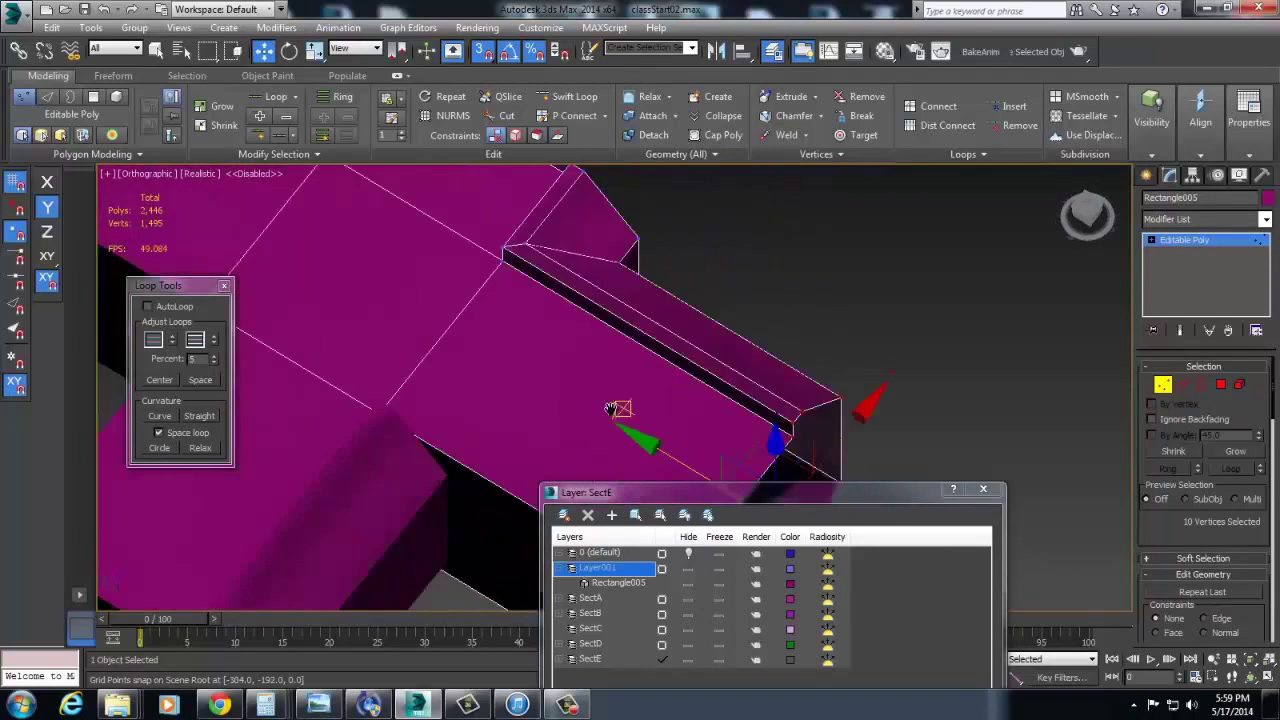
key(t)
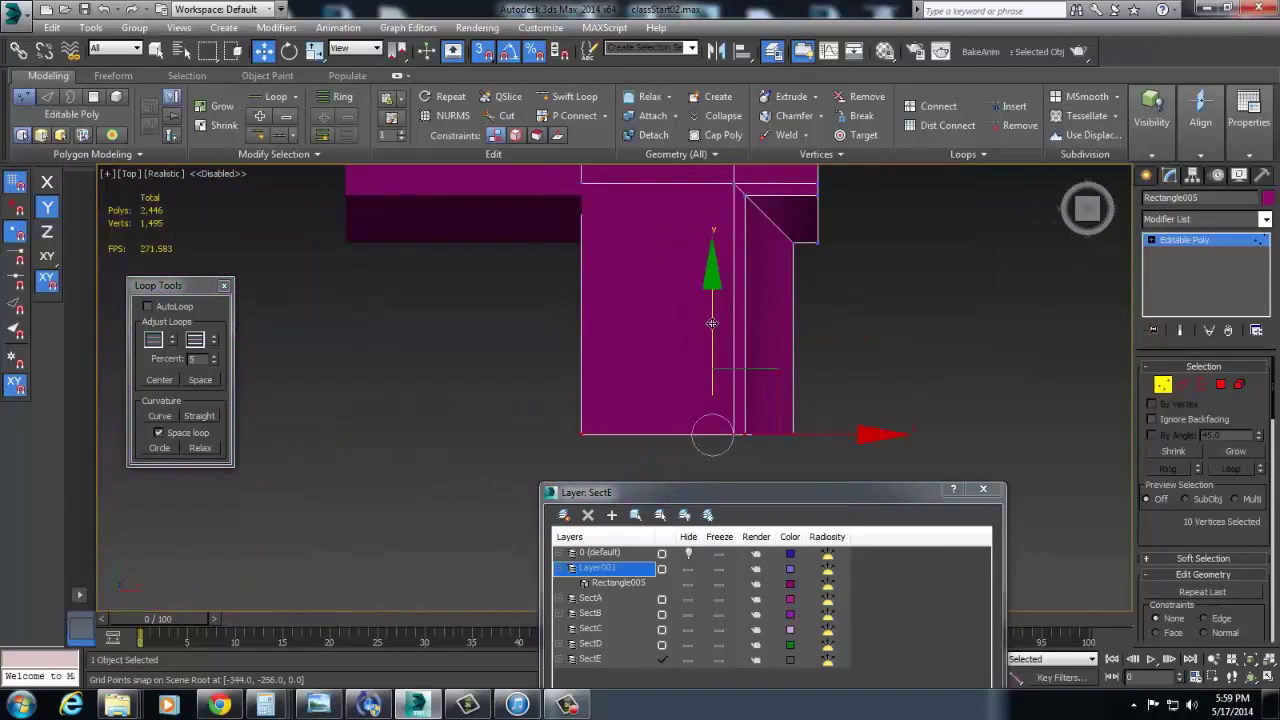
middle_drag(708, 332, 734, 361)
scroll(734, 361, down, 2)
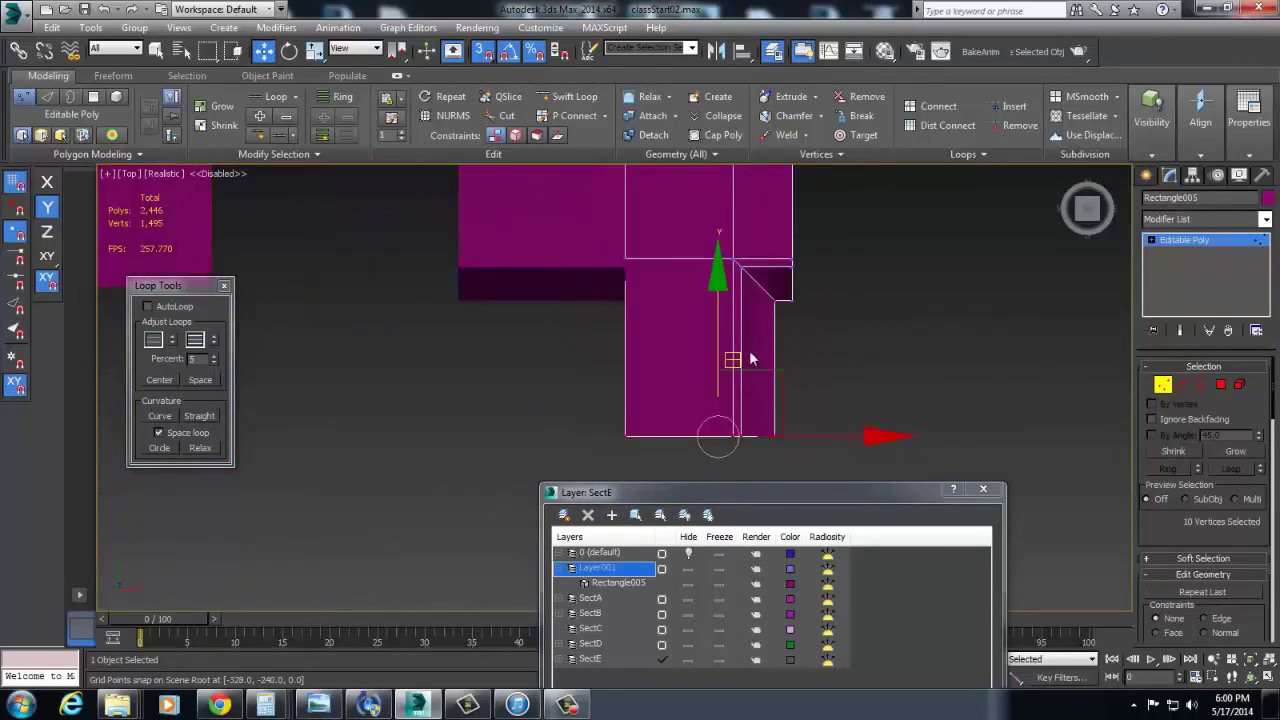
click(1163, 385)
Step: Rotate the small section a quarter turn about Z and snap it over the L-shaped section's side arm as a length reference
click(558, 241)
scroll(560, 243, down, 3)
middle_drag(573, 245, 580, 308)
scroll(580, 300, up, 3)
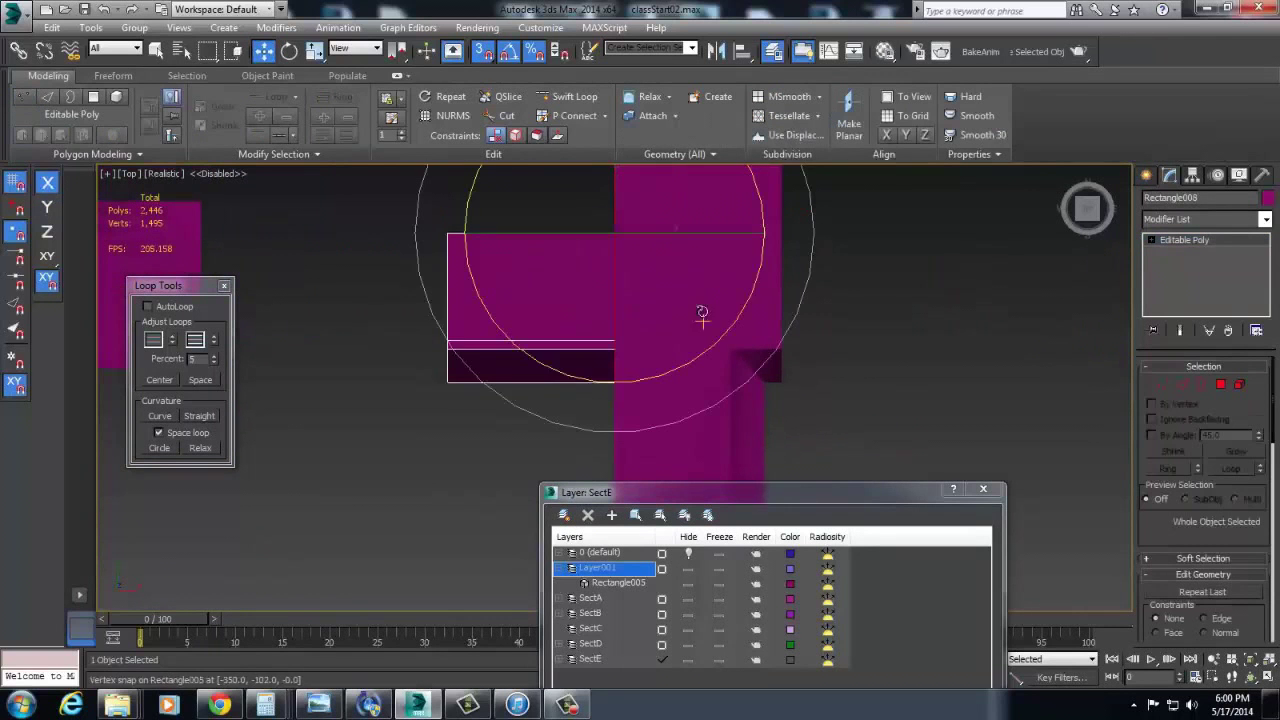
drag(748, 300, 780, 232)
scroll(640, 280, down, 2)
alt+middle_drag(640, 283, 748, 242)
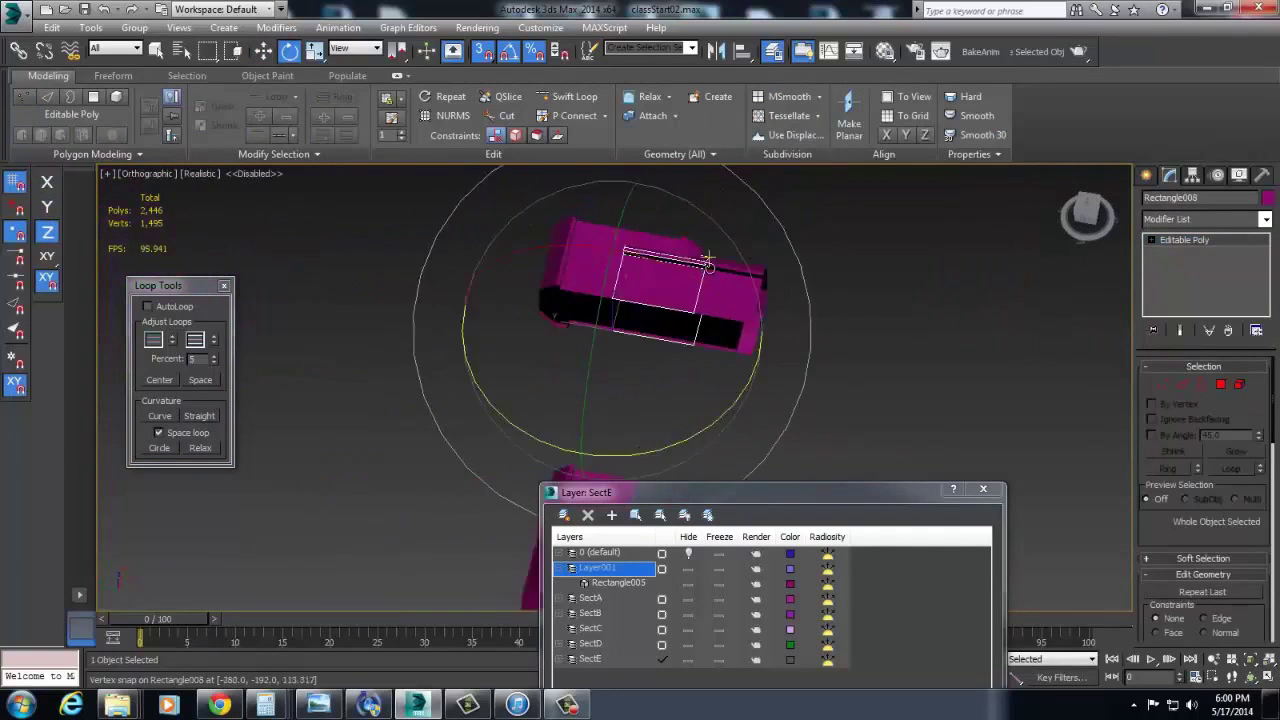
scroll(735, 250, up, 2)
key(w)
drag(601, 299, 700, 260)
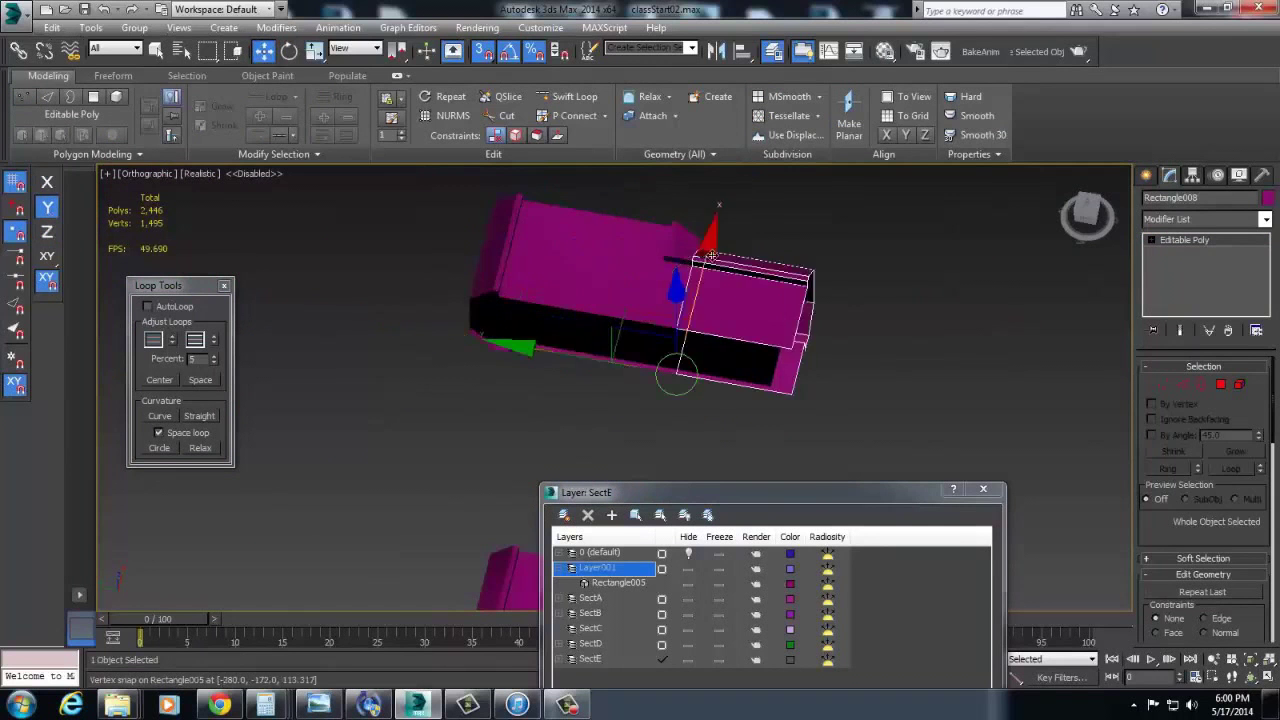
alt+middle_drag(690, 268, 526, 257)
scroll(733, 240, up, 3)
alt+middle_drag(790, 308, 866, 267)
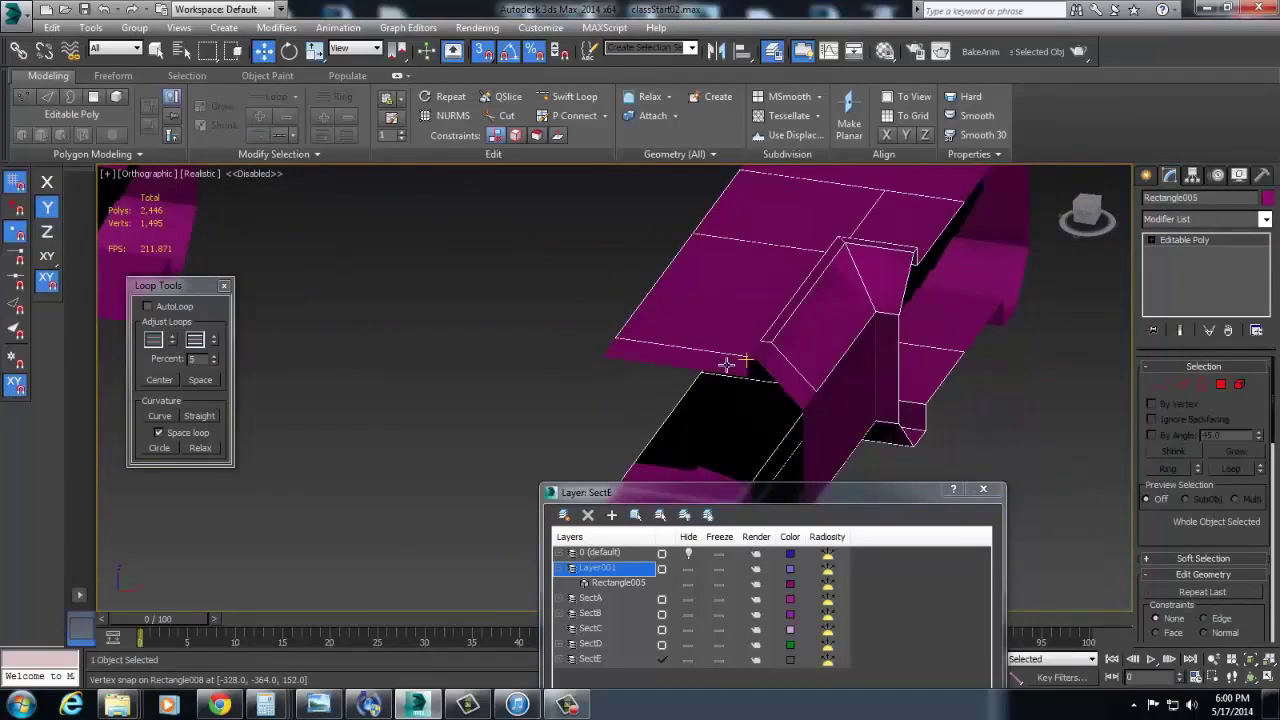
Step: Extend the L-shaped section's side arm by snapping its end vertices along Y to the small section's end
key(t)
click(727, 311)
scroll(738, 425, down, 3)
click(721, 404)
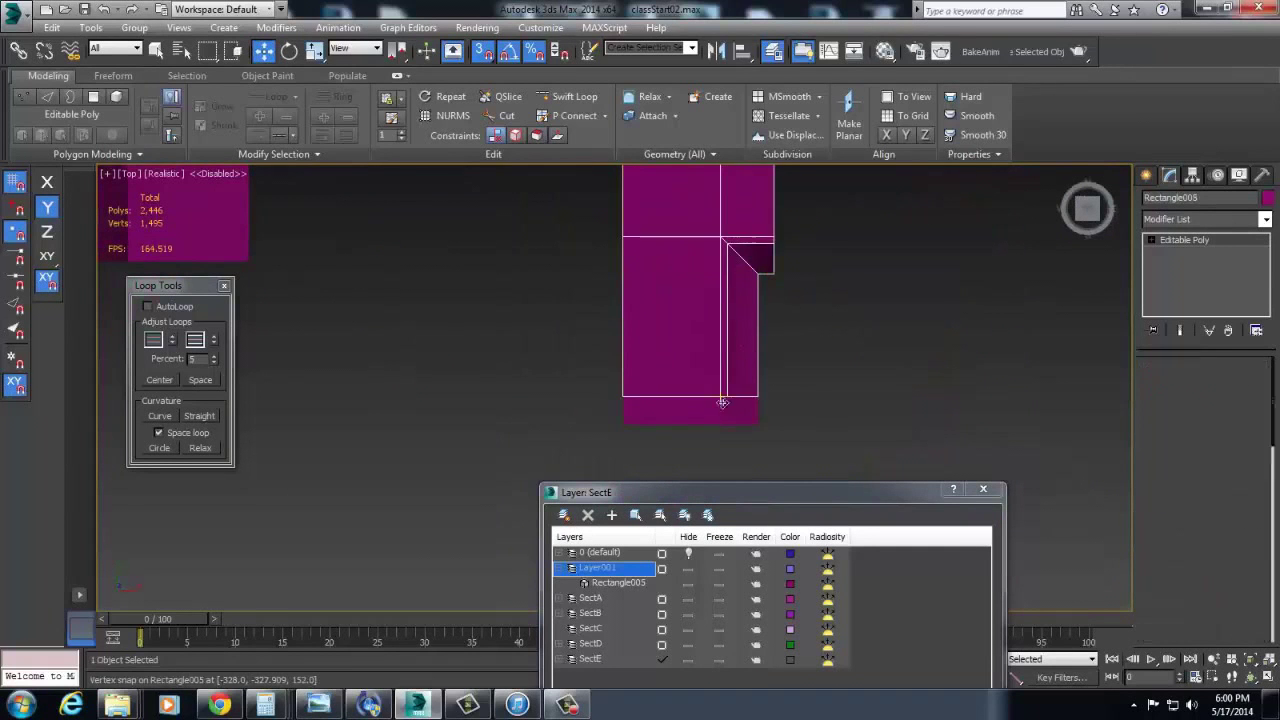
scroll(757, 363, up, 5)
middle_drag(779, 190, 734, 310)
scroll(737, 301, down, 3)
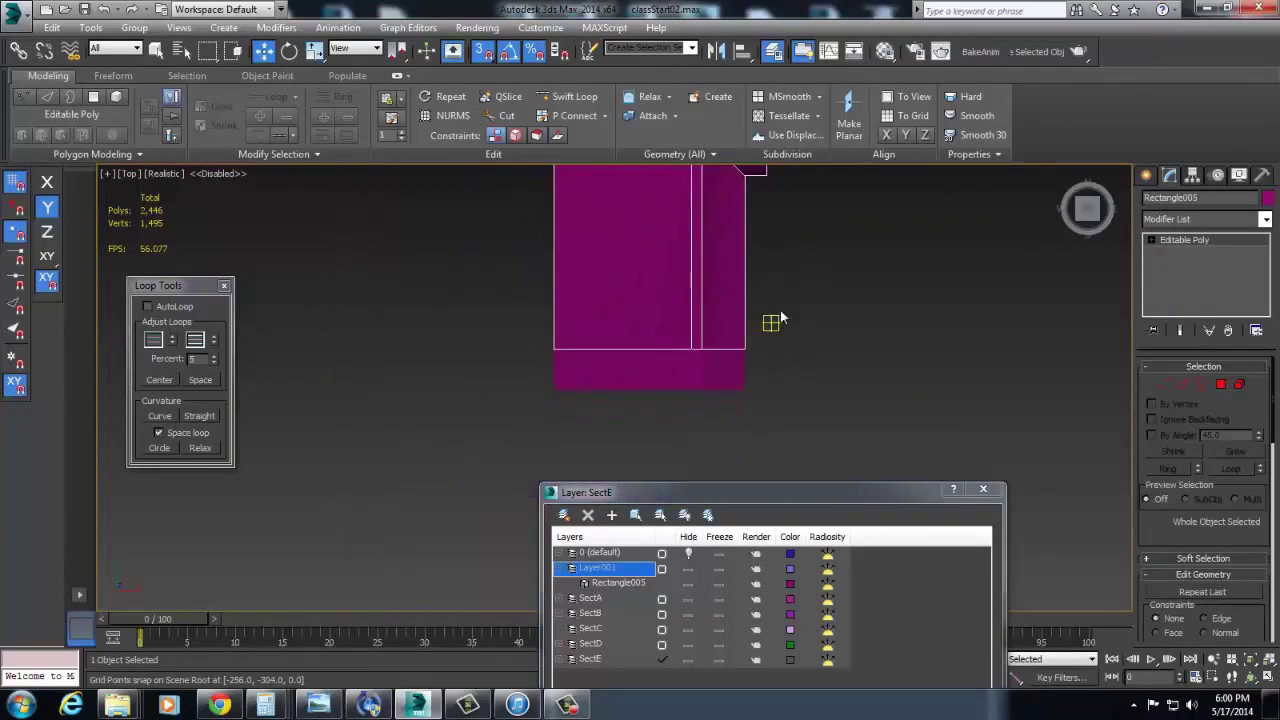
key(1)
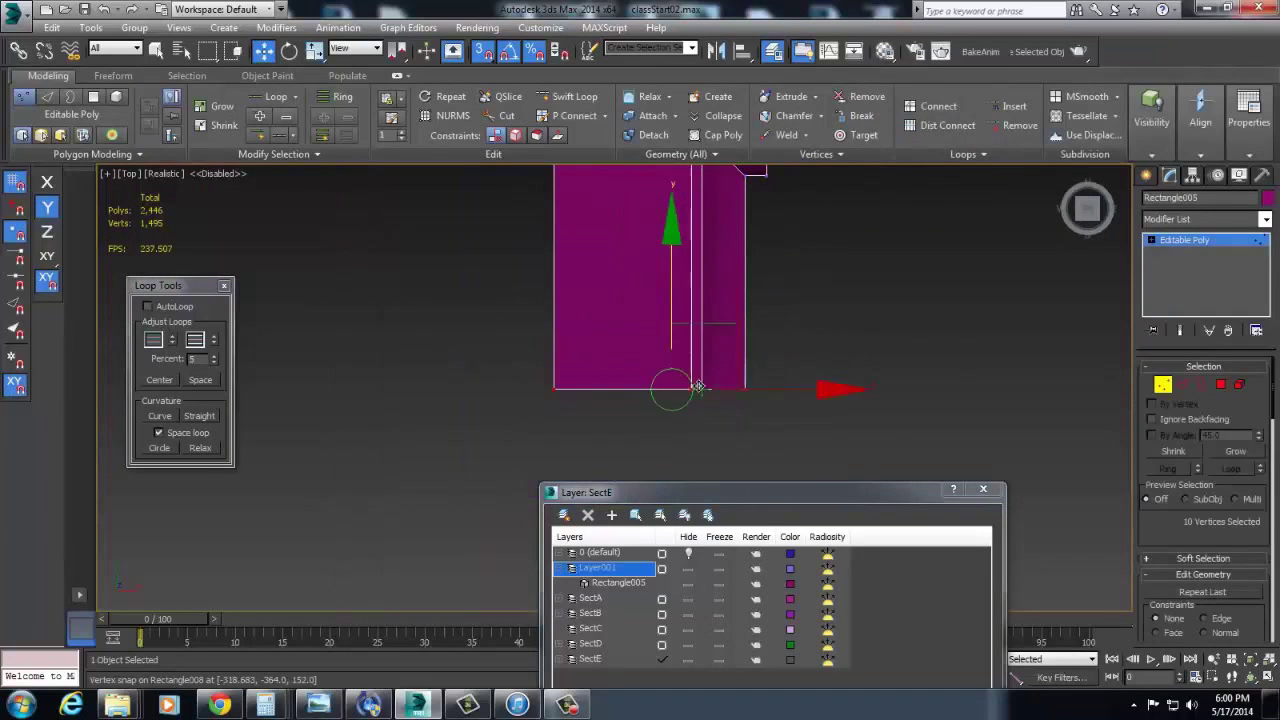
alt+middle_drag(699, 386, 765, 325)
scroll(765, 335, down, 3)
click(1168, 386)
Step: Delete the small section lying over the L-shaped section's side arm
click(860, 383)
click(720, 440)
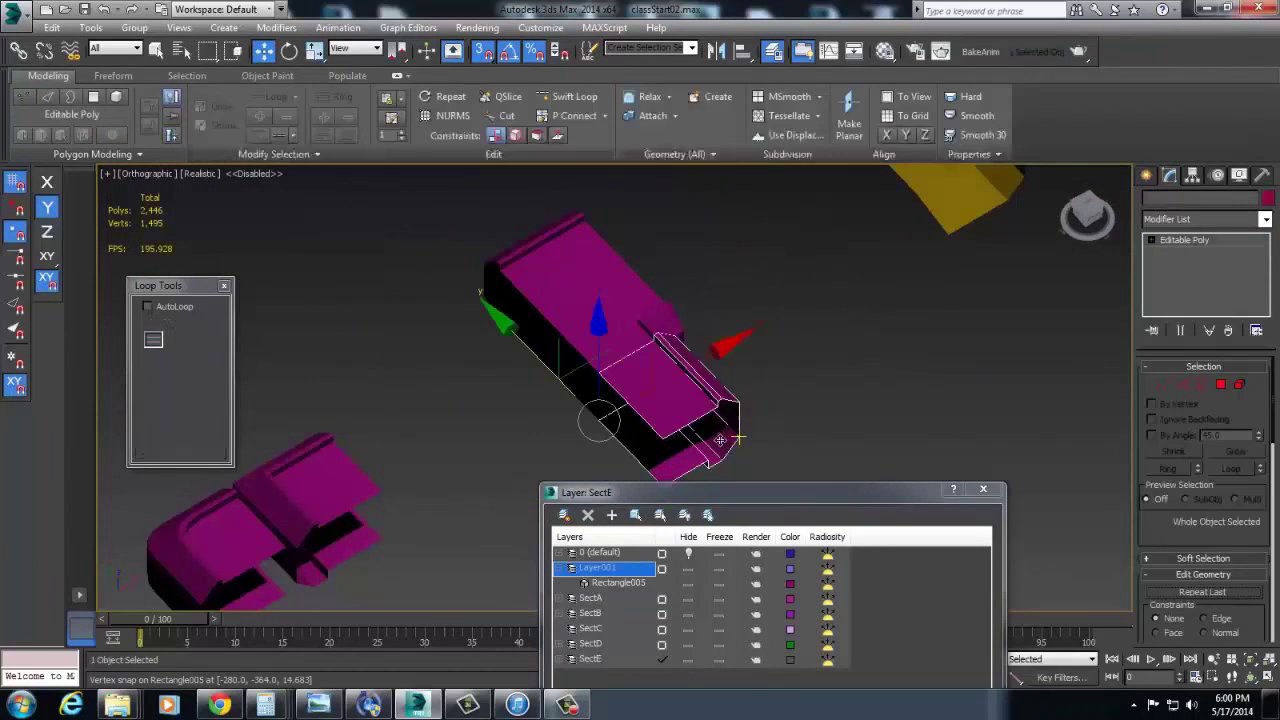
scroll(715, 405, down, 3)
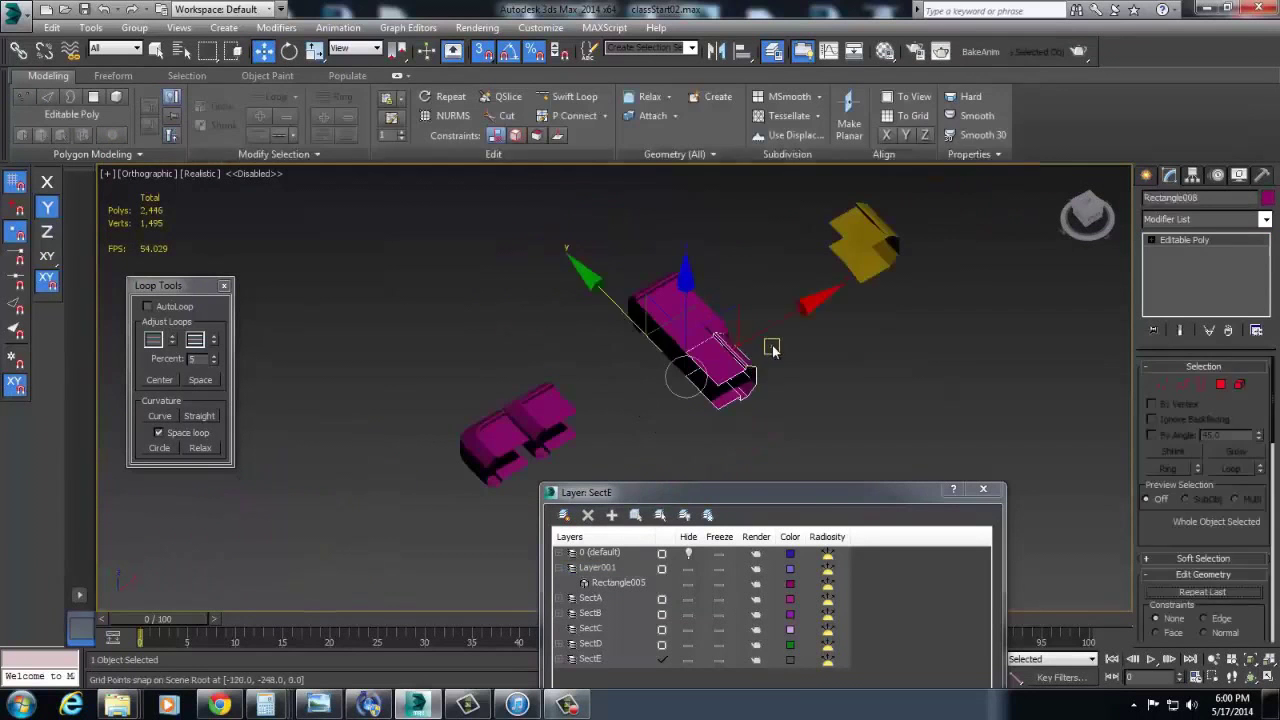
click(652, 301)
drag(614, 366, 722, 368)
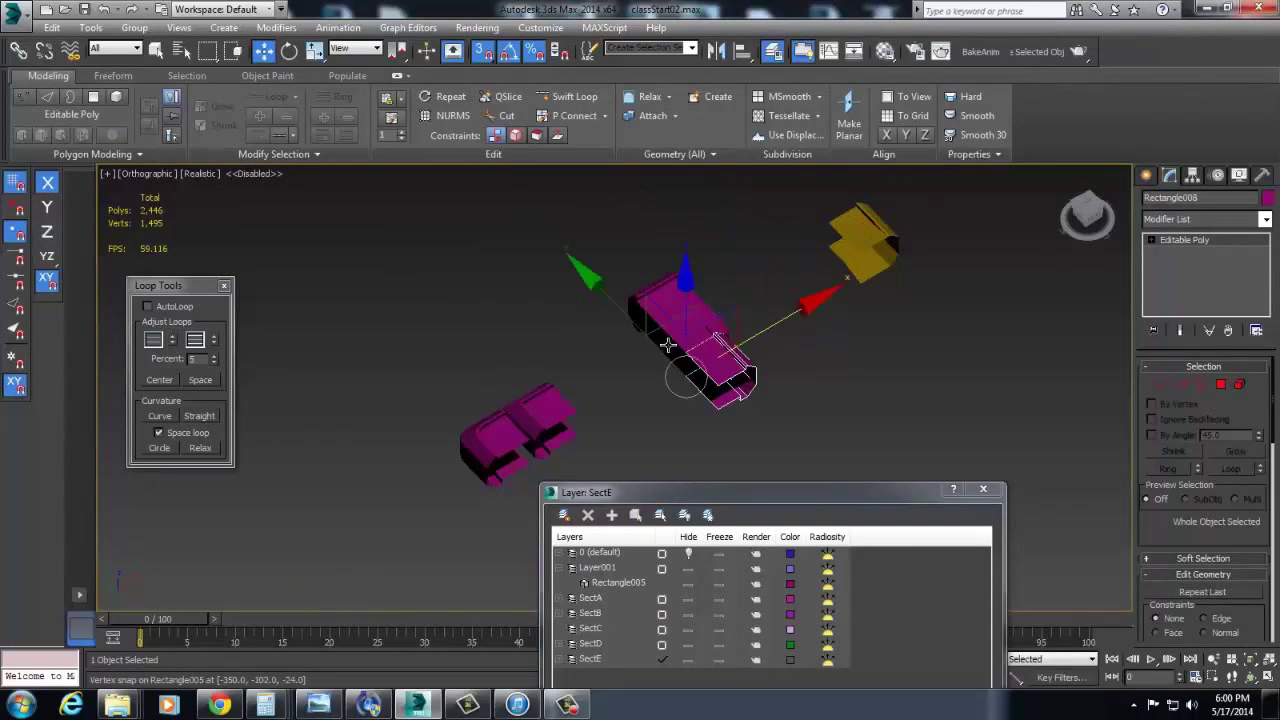
key(Delete)
Step: Move the straight section above the L-shaped section over to the square corner section and snap it alongside with outer edges flush
click(663, 296)
drag(855, 496, 631, 590)
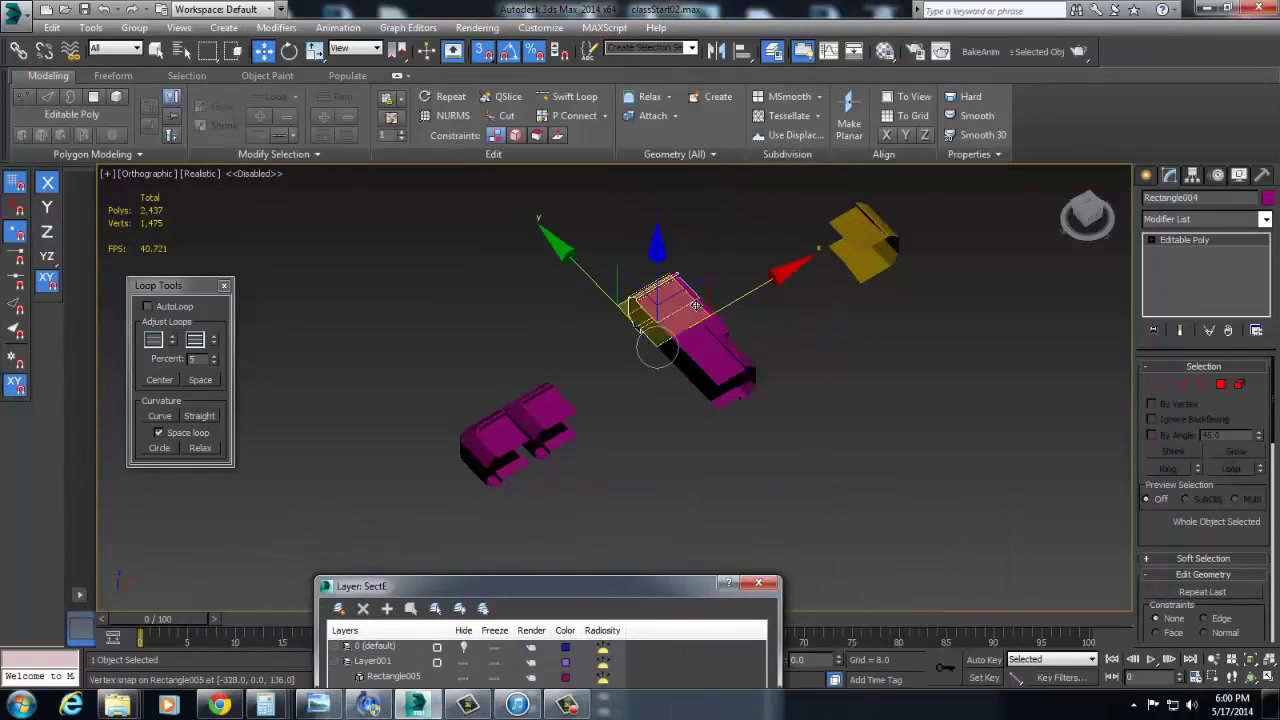
drag(694, 308, 600, 414)
scroll(600, 414, up, 6)
mouse_move(600, 414)
alt+middle_down()
mouse_move(569, 389)
mouse_move(606, 396)
alt+middle_up()
drag(504, 470, 531, 513)
alt+middle_drag(517, 500, 740, 503)
key(t)
scroll(725, 492, up, 2)
drag(714, 349, 714, 320)
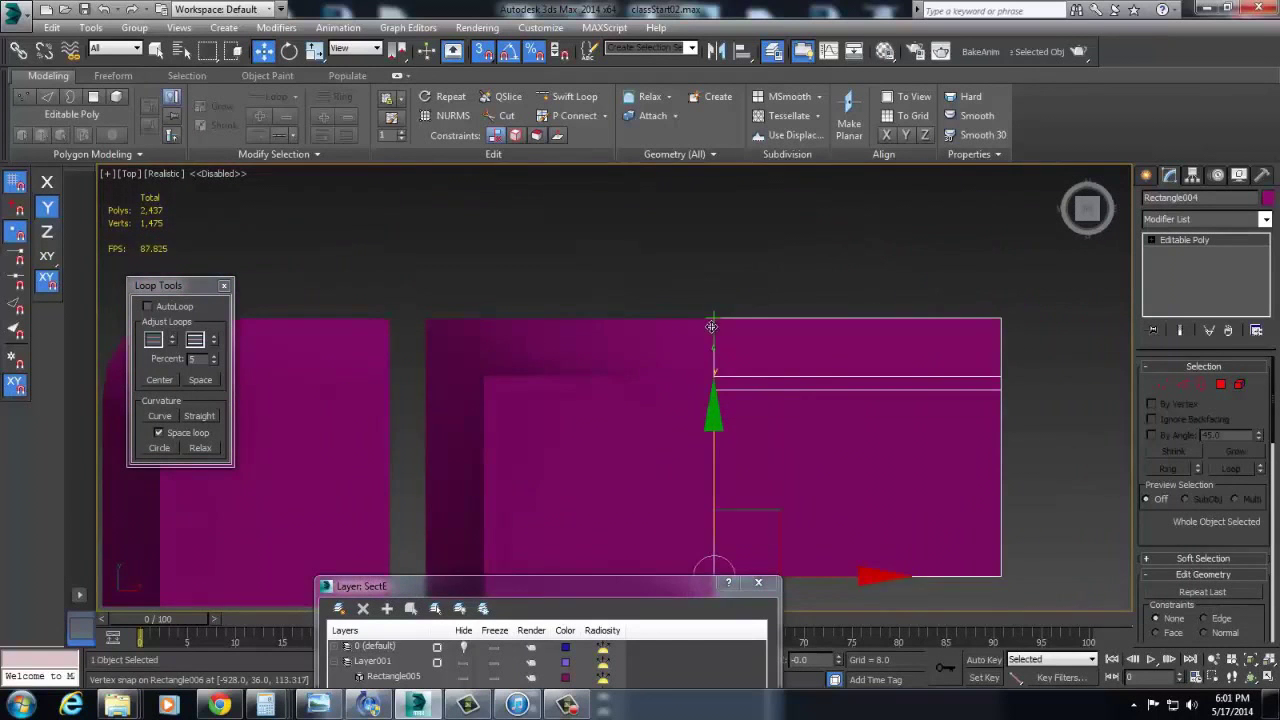
Step: Examine how the straight section's open edge lines up with the square corner section's edge
middle_drag(709, 500, 683, 343)
click(606, 420)
scroll(745, 422, down, 4)
scroll(738, 428, up, 1)
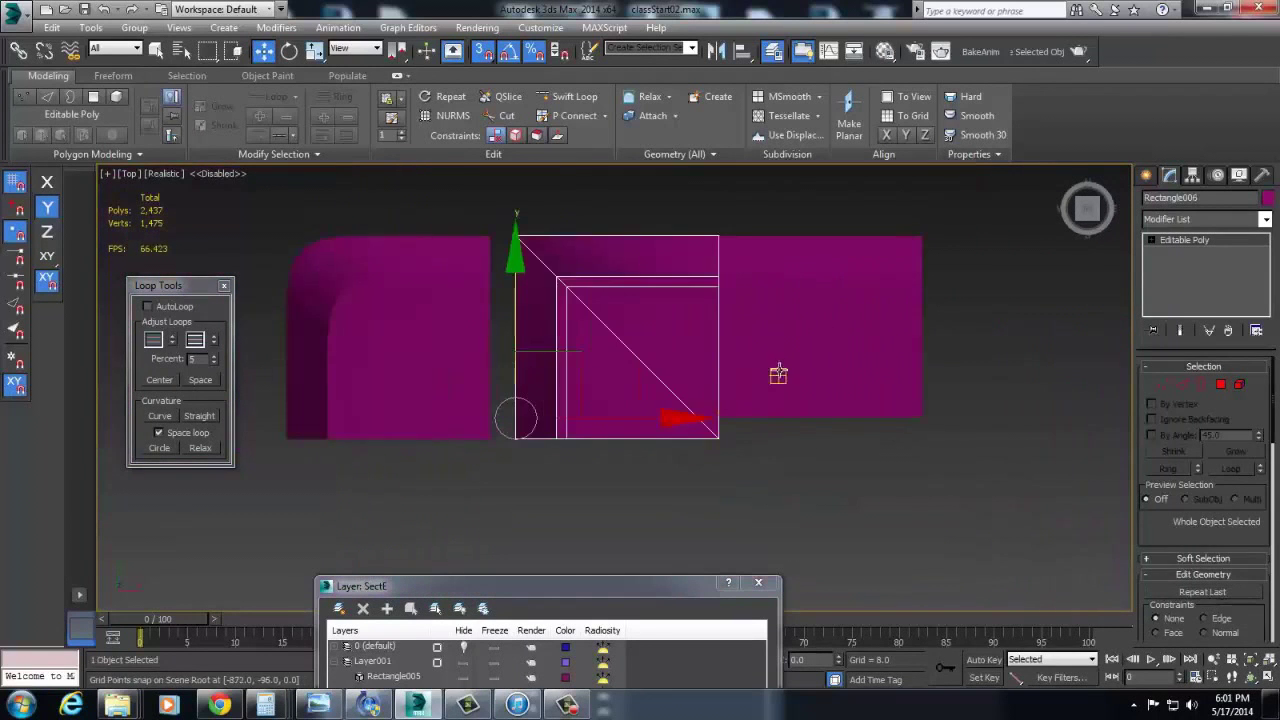
click(769, 371)
scroll(800, 420, down, 2)
scroll(834, 430, up, 1)
scroll(720, 420, up, 1)
middle_drag(771, 405, 731, 415)
scroll(731, 415, down, 2)
middle_drag(876, 436, 729, 434)
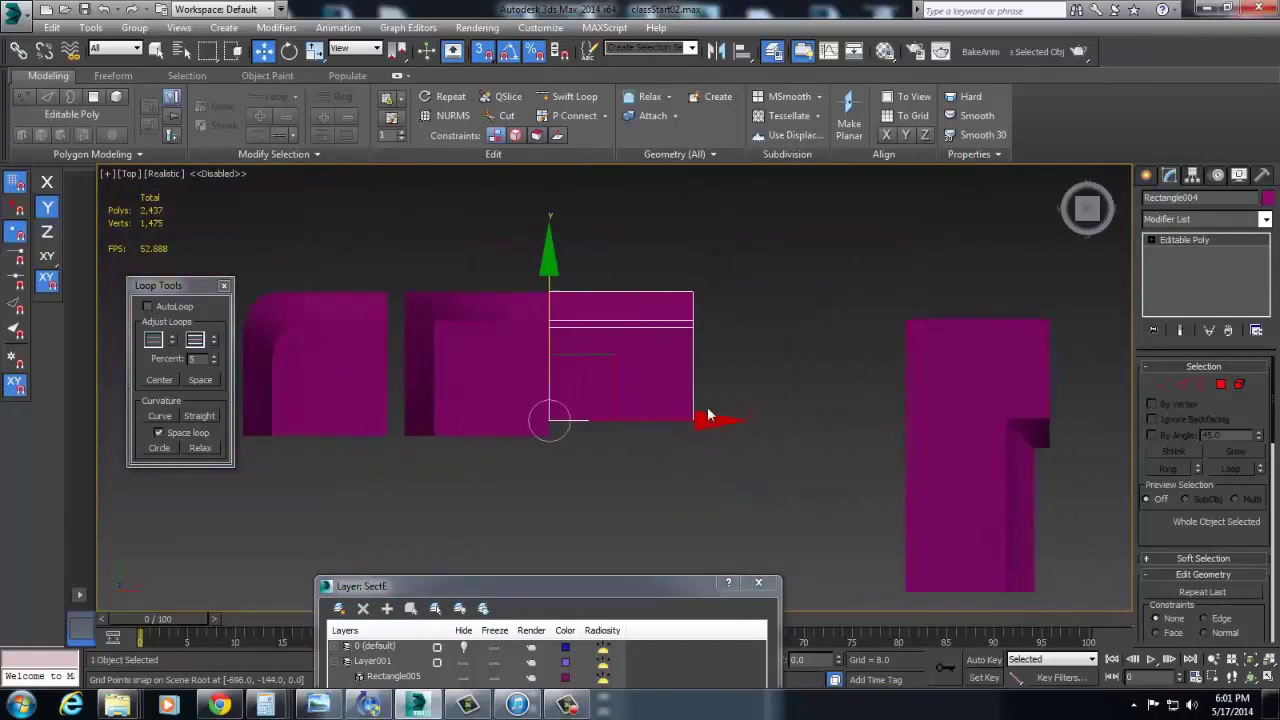
middle_drag(702, 384, 752, 394)
ctrl+right_click(750, 318)
click(784, 234)
drag(751, 303, 712, 429)
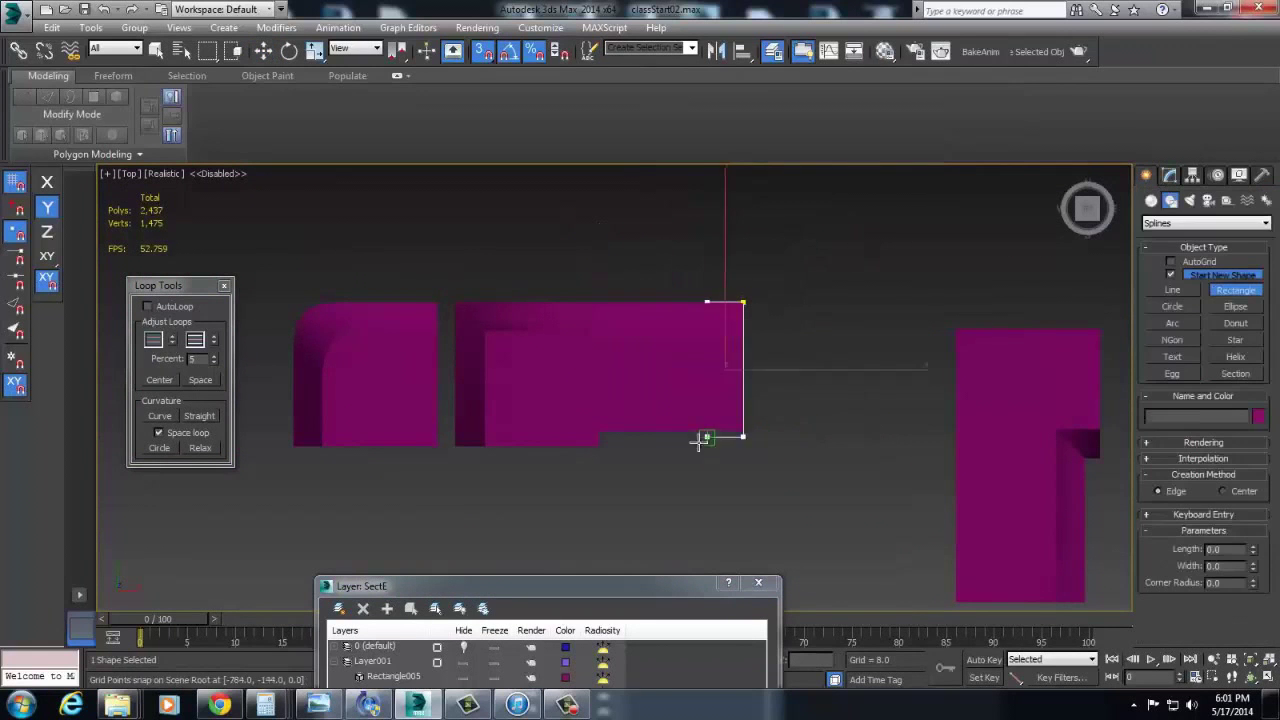
right_click(890, 397)
Step: Draw a 192 by 192 rectangle spline around the outline of the square corner section
right_click(398, 291)
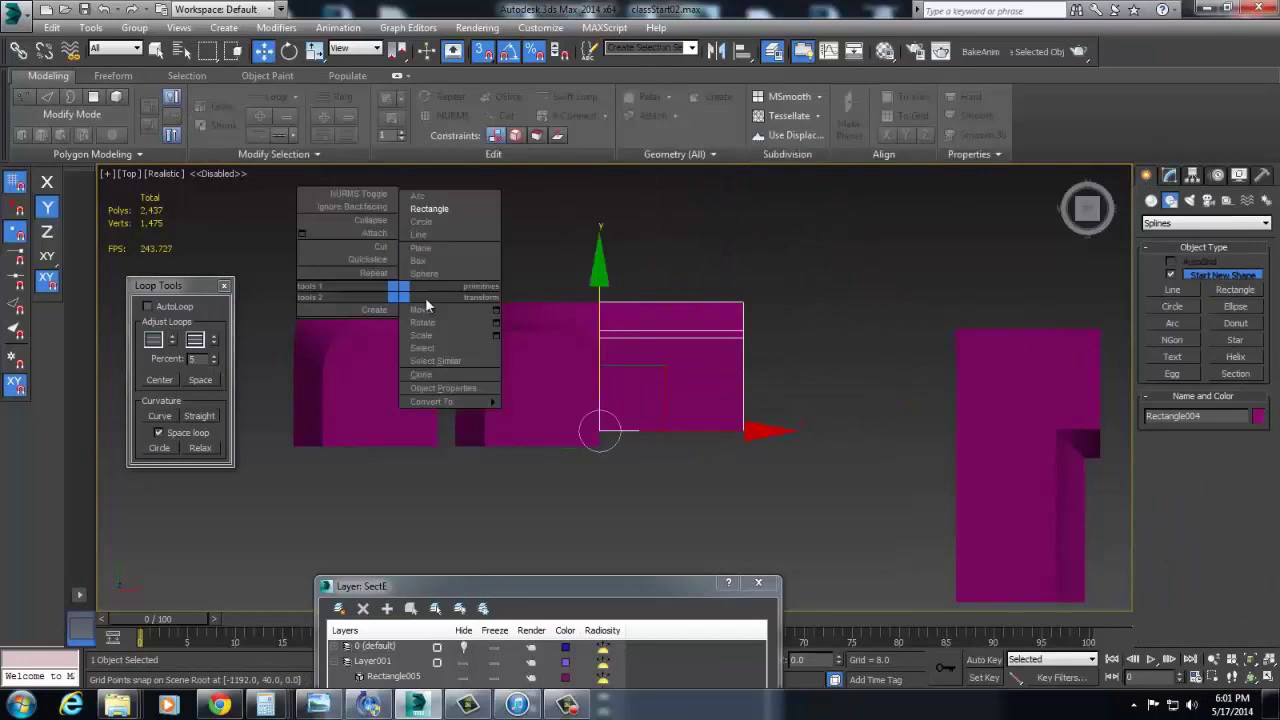
click(445, 222)
right_click(451, 217)
click(478, 129)
drag(452, 296, 583, 437)
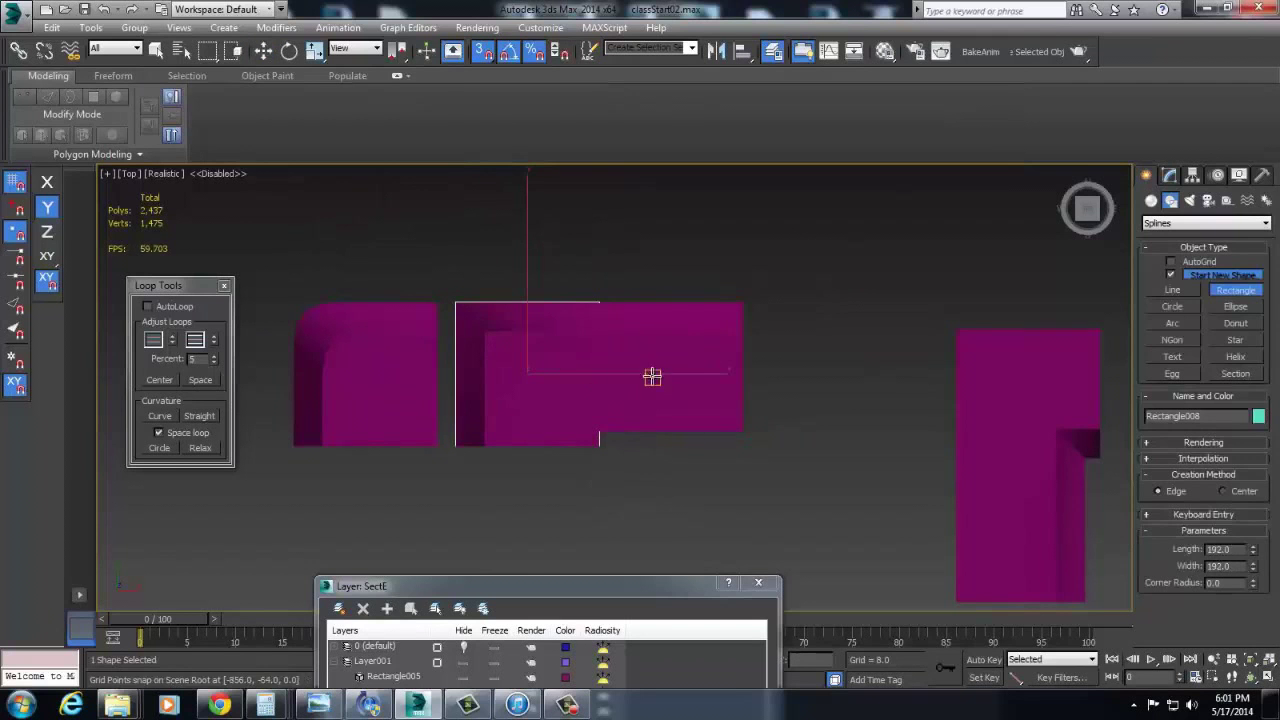
Step: Extend the straight section beside the corner by snapping its four open-edge vertices along Y to the corner section's edge
key(w)
click(732, 427)
scroll(738, 452, up, 3)
key(1)
drag(823, 462, 459, 366)
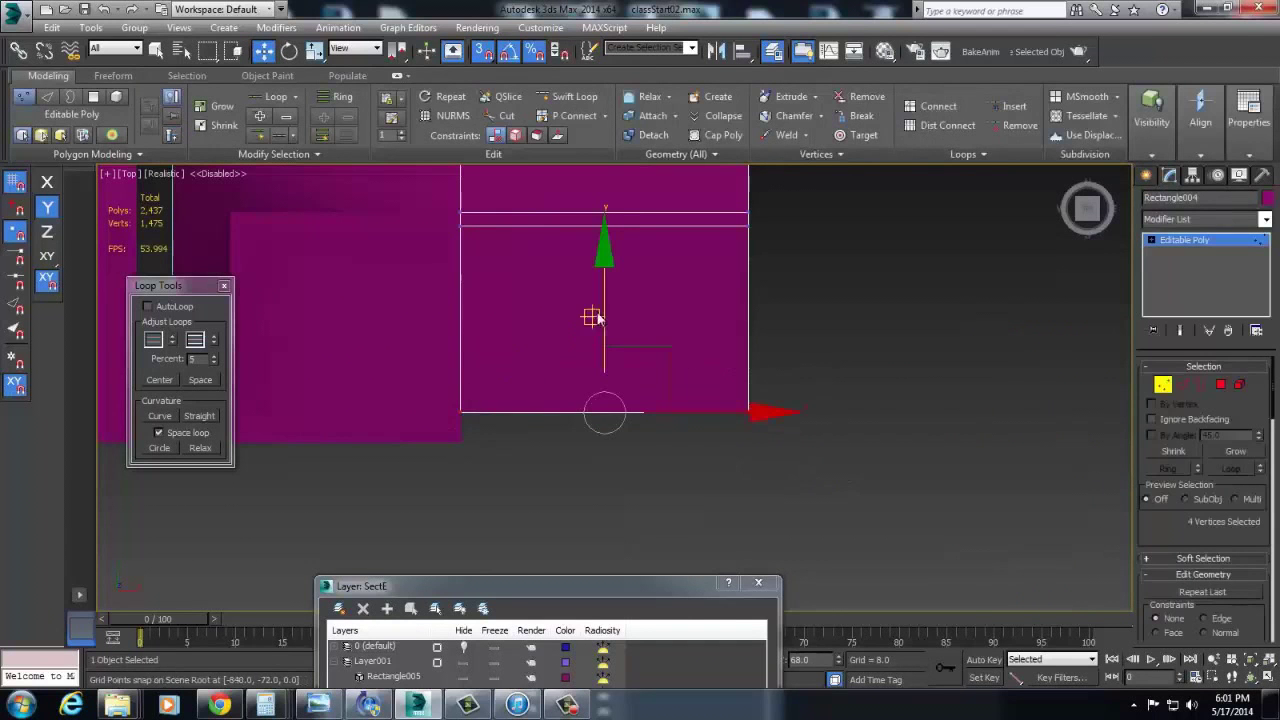
drag(461, 447, 462, 447)
scroll(538, 457, down, 2)
middle_drag(737, 518, 556, 462)
click(1163, 387)
Step: Move the rectangle spline across to the upper part of the L-shaped section
drag(600, 458, 606, 532)
middle_drag(259, 284, 600, 385)
drag(388, 255, 477, 340)
alt+click(340, 365)
middle_drag(653, 368, 516, 393)
drag(735, 332, 937, 373)
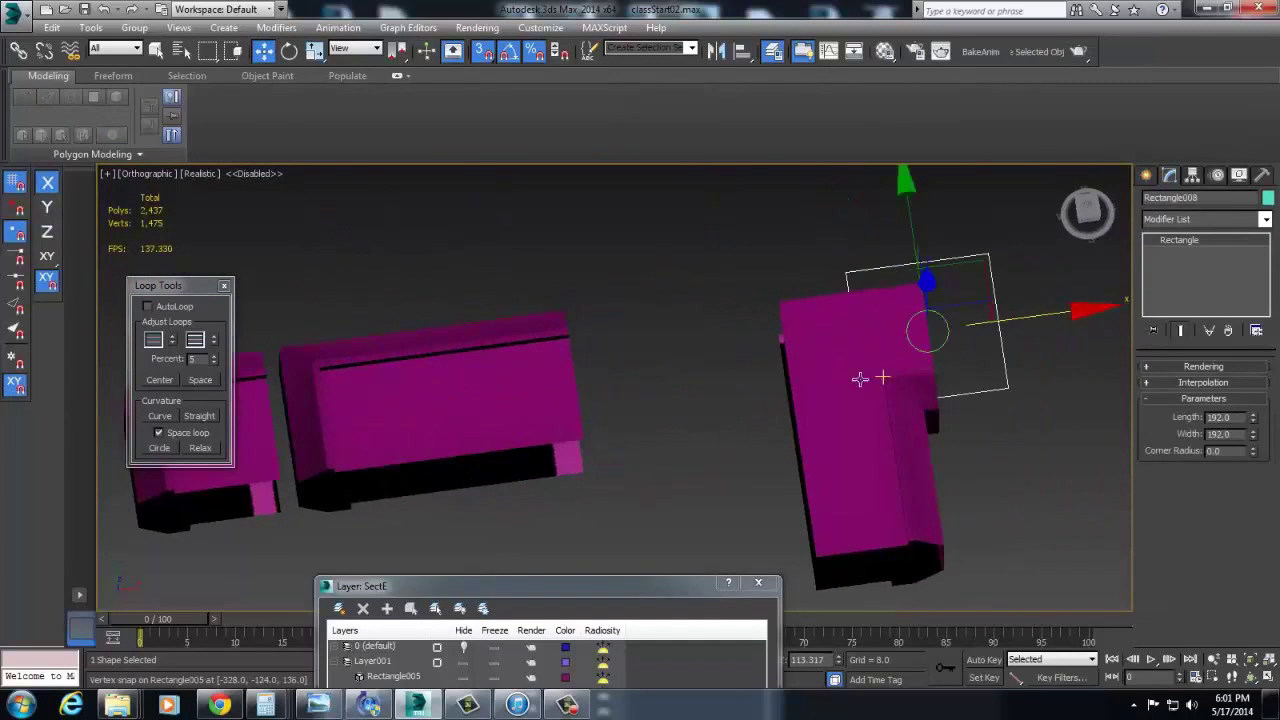
Step: Place the rectangle's pivot at its lower-right corner and align that side with the L-shaped section's outer edge
key(t)
click(1192, 175)
click(1205, 276)
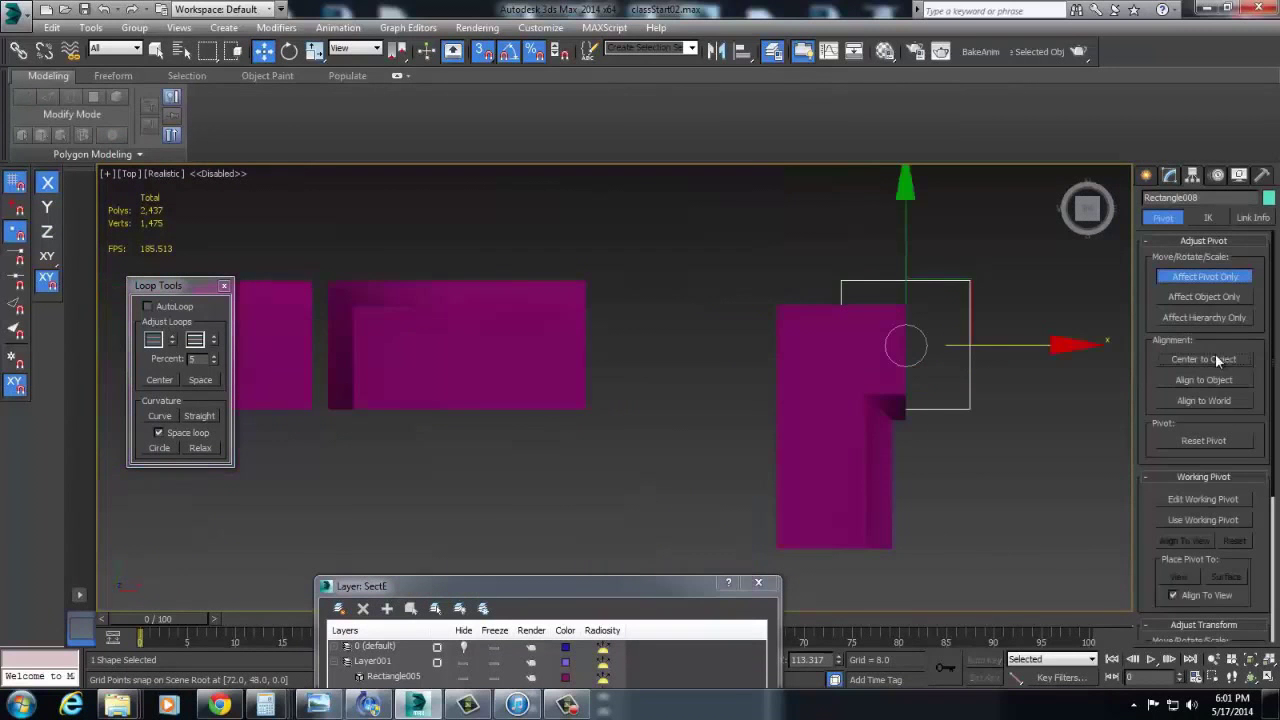
middle_drag(1028, 331, 989, 329)
drag(941, 330, 1136, 283)
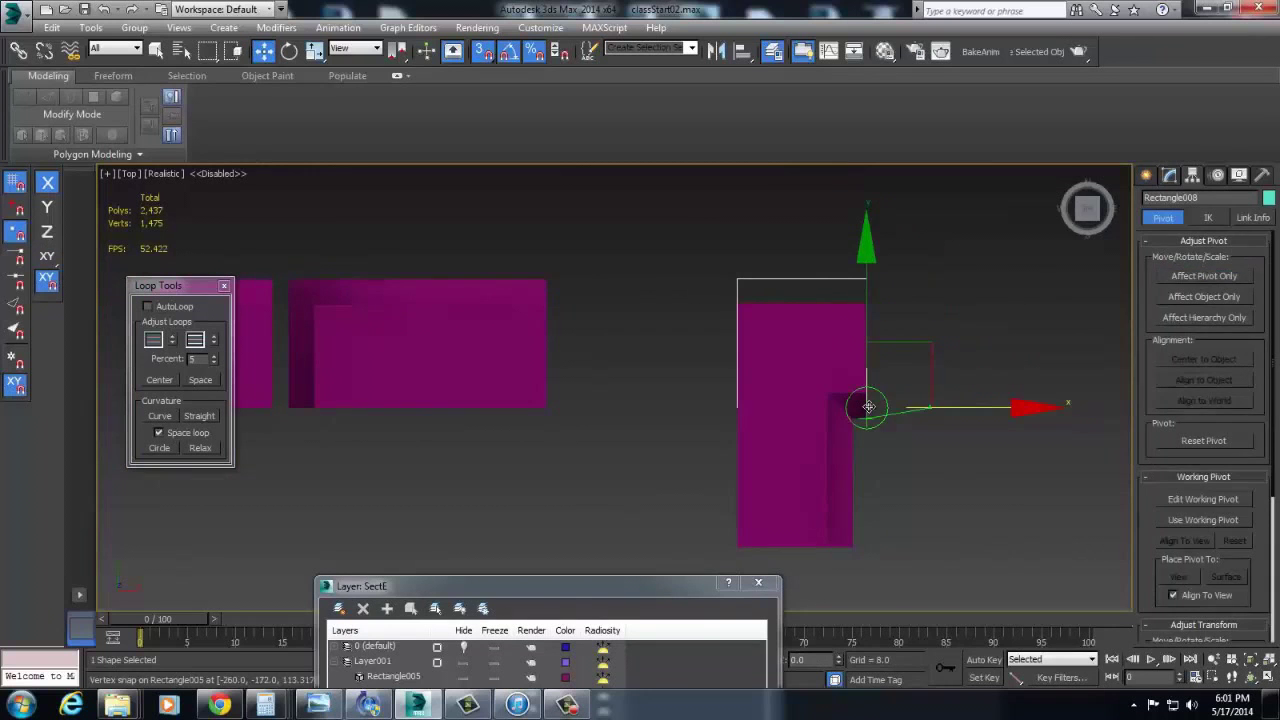
click(1170, 175)
Step: Snap the rectangle by its pivot corner to the outer corner at the end of the L-shaped section's side arm
mouse_move(771, 379)
alt+middle_down()
mouse_move(834, 314)
mouse_move(777, 369)
alt+middle_up()
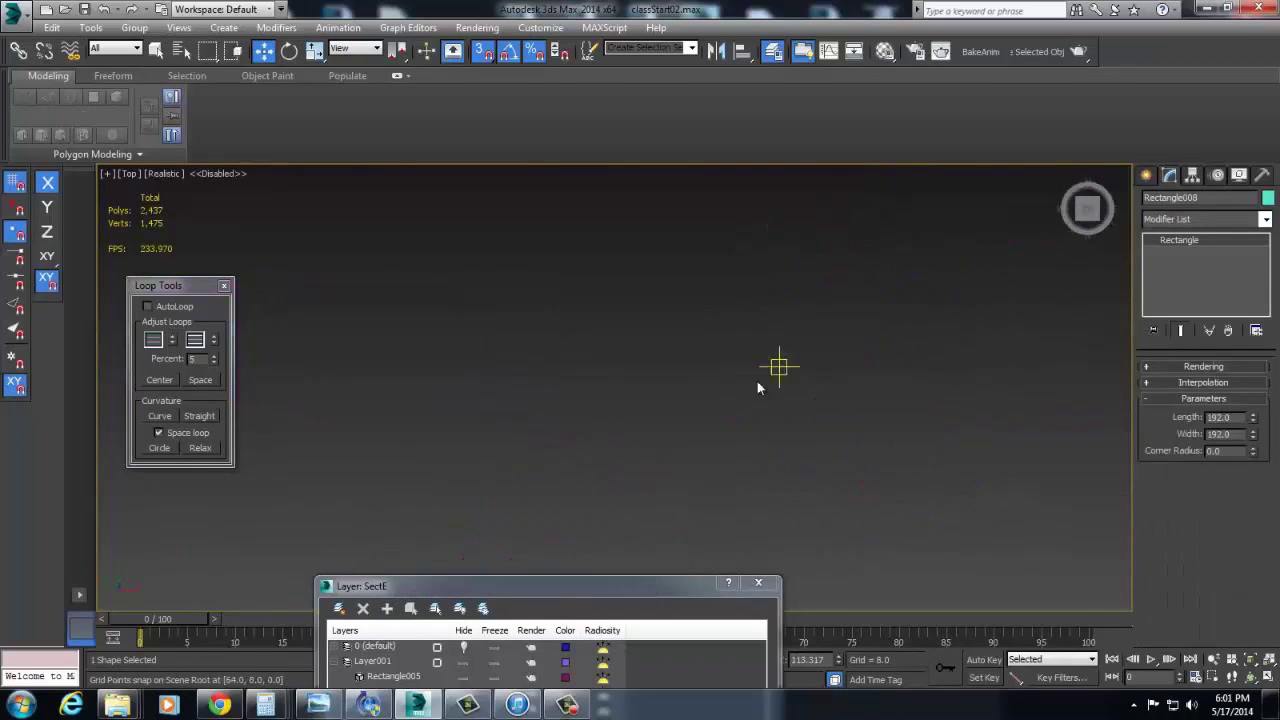
key(t)
scroll(562, 389, up, 5)
scroll(562, 389, down, 4)
middle_drag(616, 465, 730, 298)
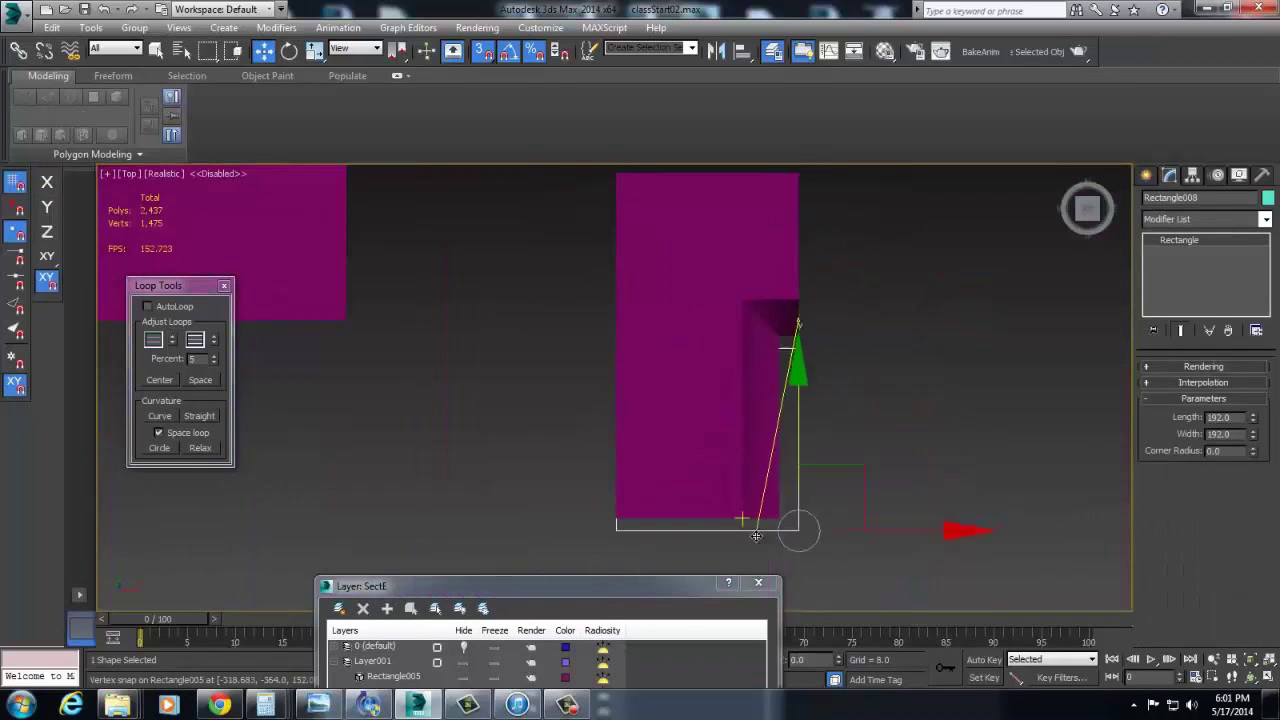
alt+middle_drag(810, 493, 893, 462)
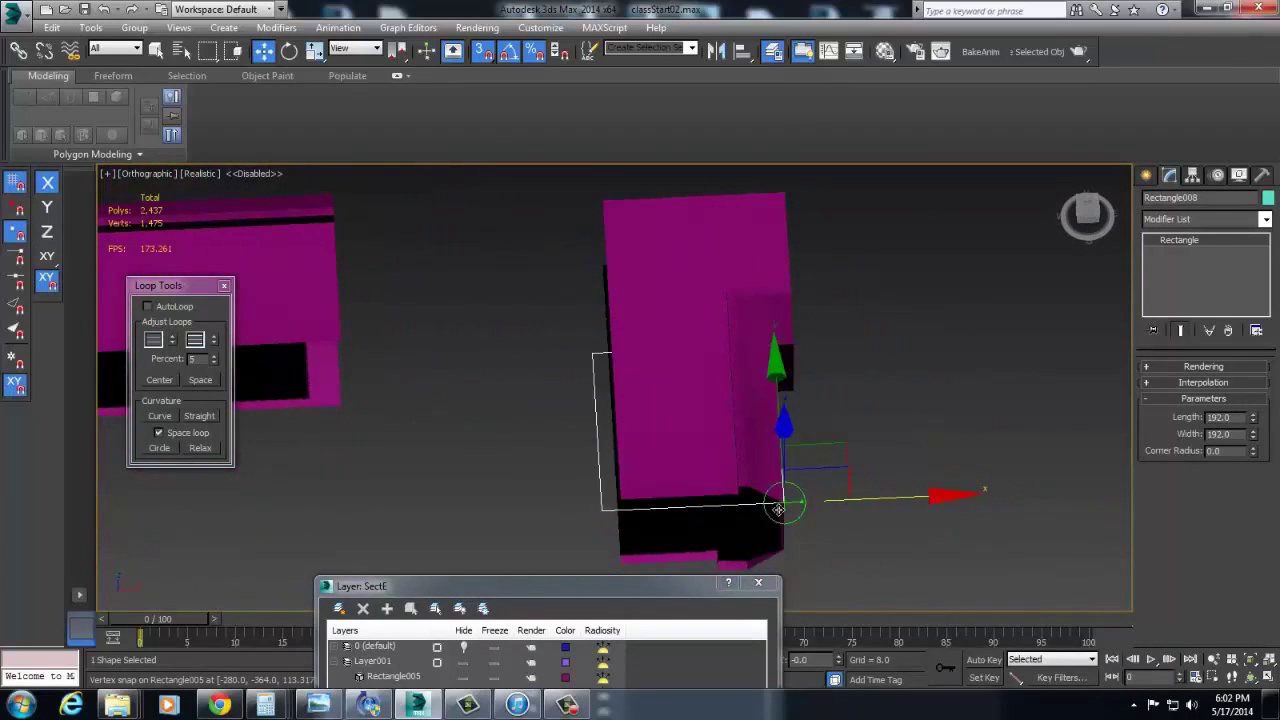
key(t)
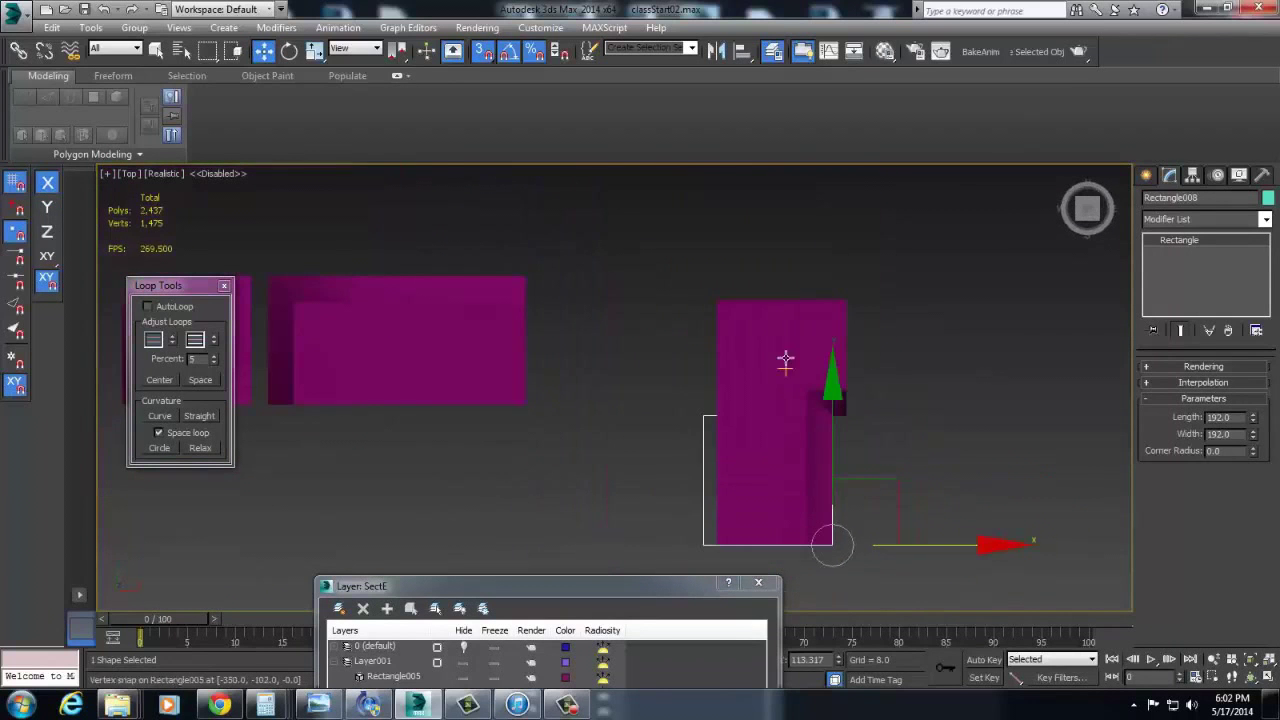
Step: Check the L-shaped section's upper part against the square by shifting the rectangle up along Y and back to the lower corner
click(784, 337)
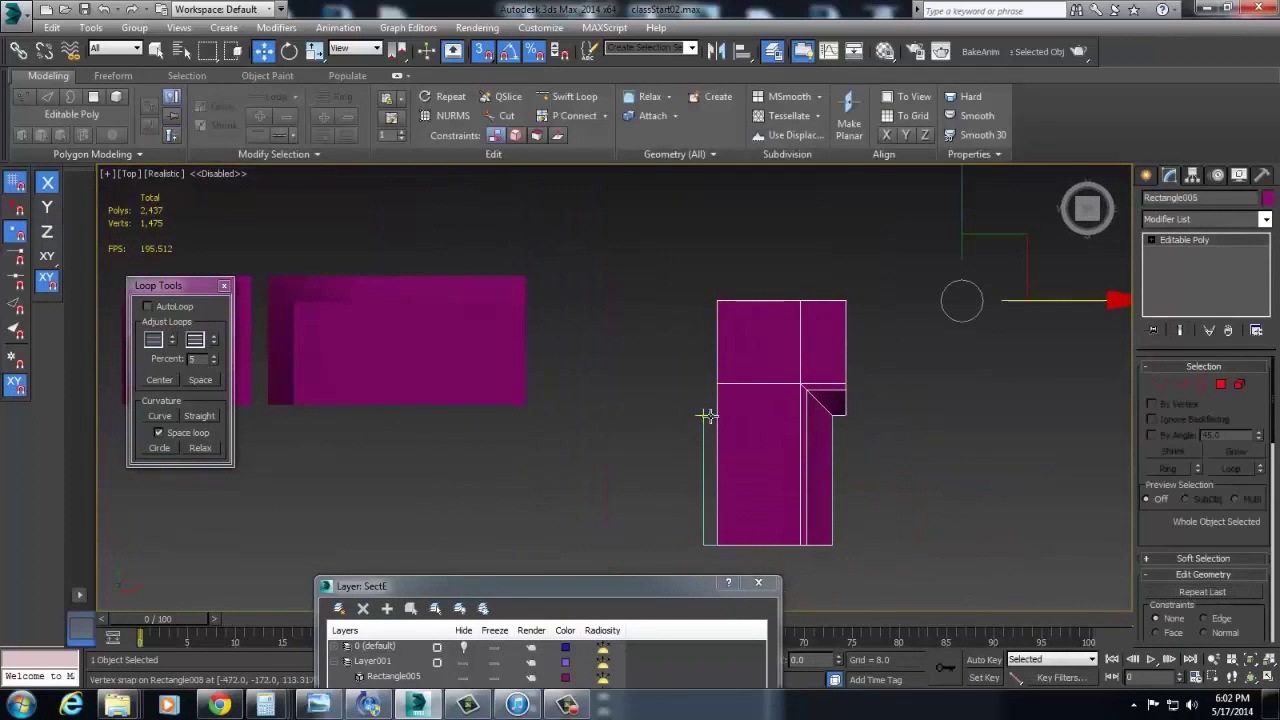
click(706, 415)
alt+middle_drag(849, 491, 928, 383)
alt+middle_drag(863, 432, 854, 503)
key(t)
alt+middle_drag(872, 428, 868, 447)
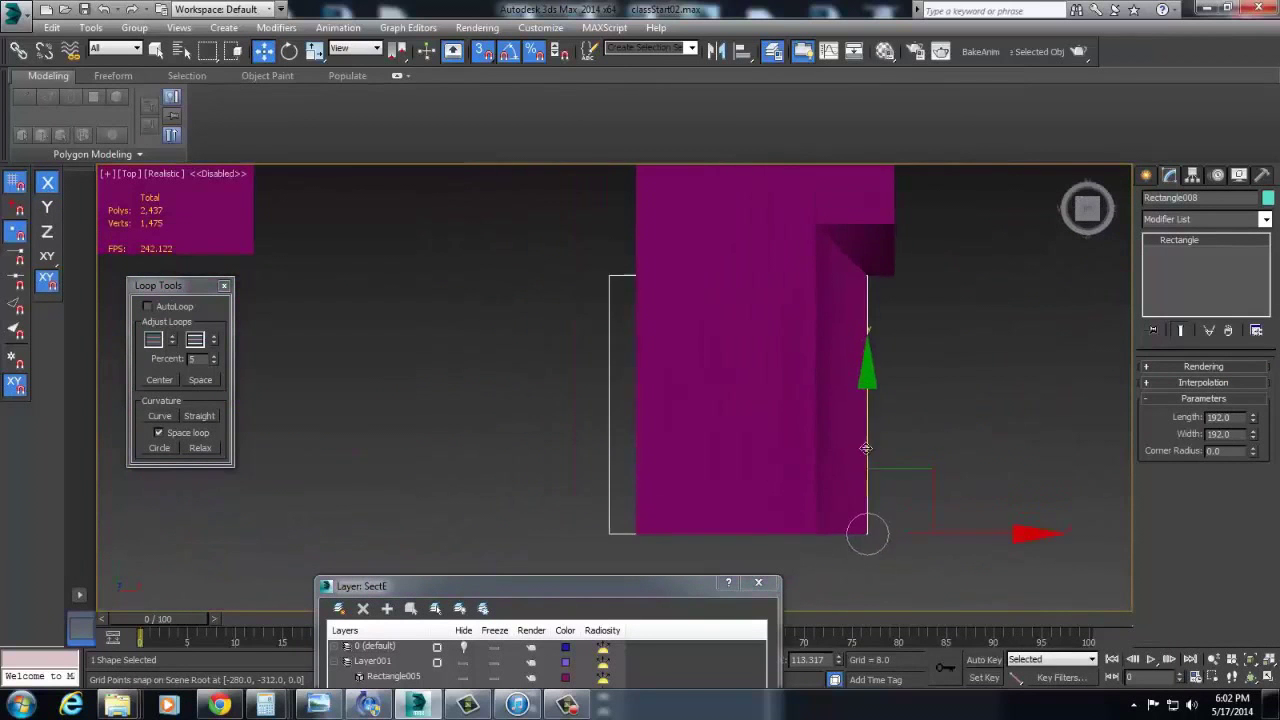
alt+middle_drag(867, 278, 840, 370)
key(t)
middle_drag(860, 420, 923, 318)
scroll(925, 321, down, 3)
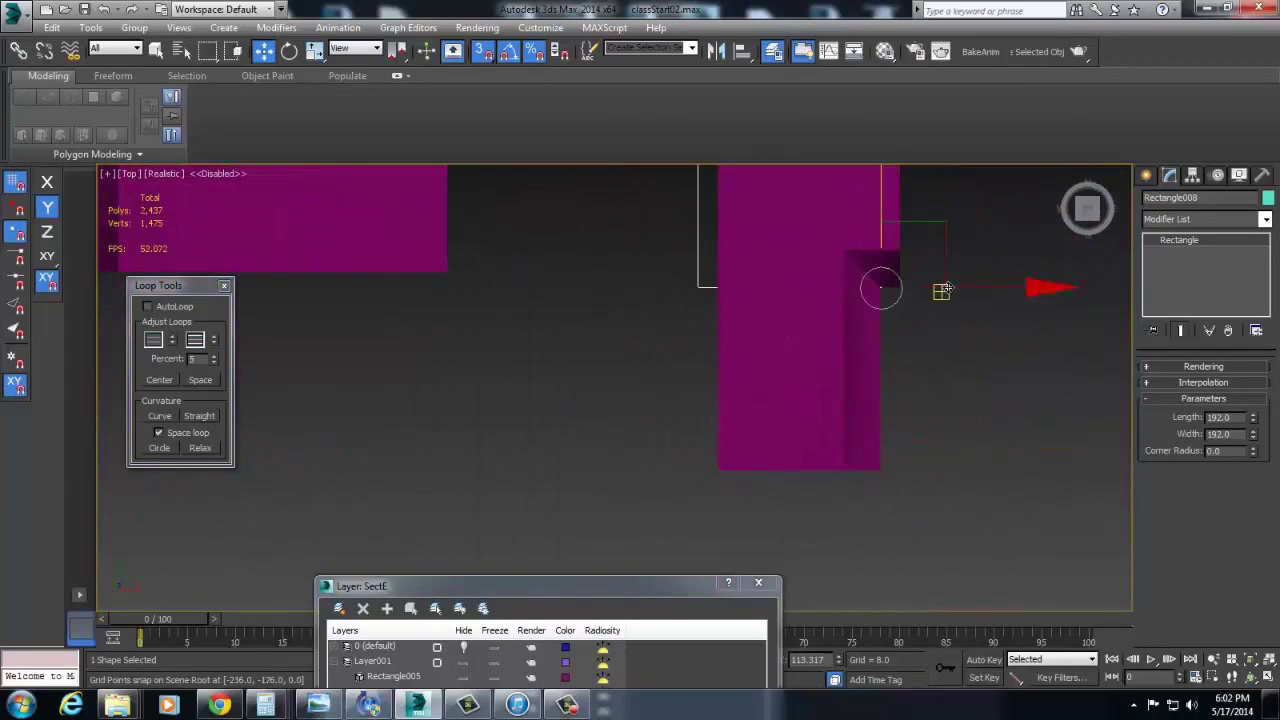
drag(881, 286, 874, 466)
middle_drag(874, 466, 899, 517)
Step: Extend the L-shaped section by snapping its six outer long-side vertices along X to the rectangle's far edge
click(829, 326)
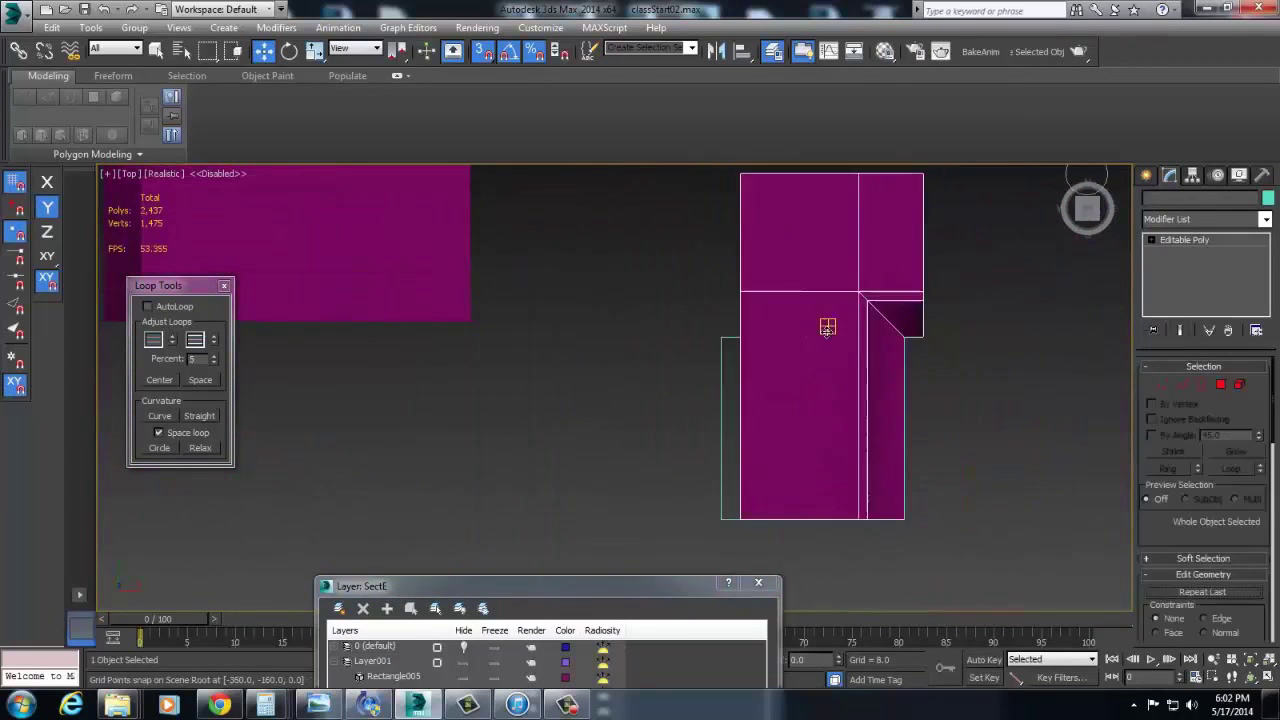
middle_drag(829, 326, 850, 376)
scroll(850, 378, down, 3)
key(1)
drag(784, 262, 826, 546)
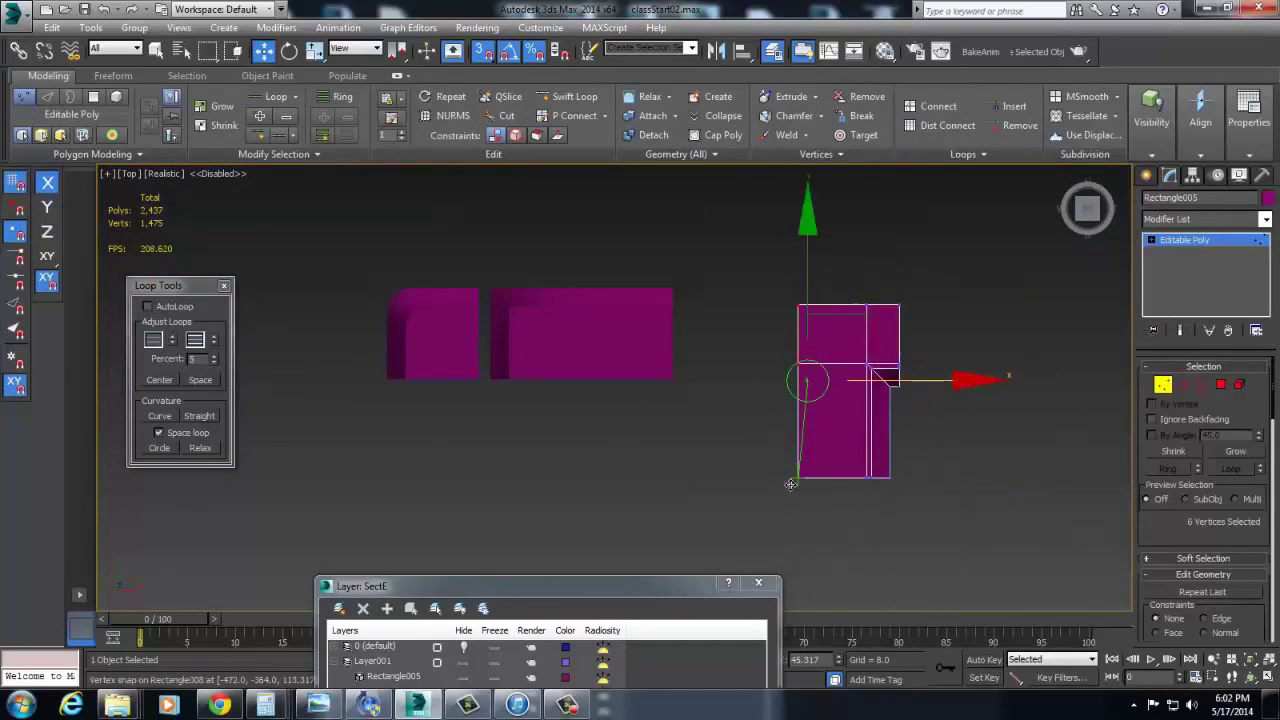
click(1164, 386)
Step: Snap the rectangle up along Y by its pivot corner to the lower edge of the section's side arm
click(798, 396)
middle_drag(873, 371, 834, 420)
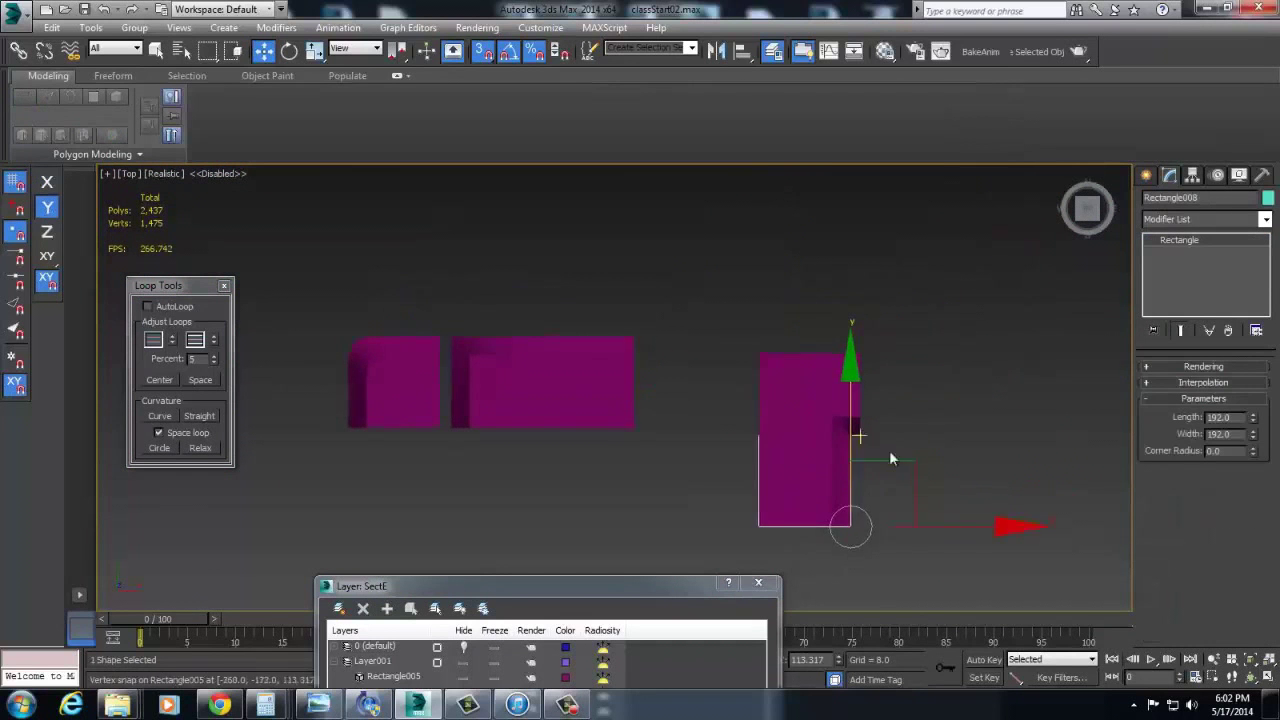
drag(845, 433, 847, 435)
scroll(848, 436, up, 2)
alt+middle_drag(848, 436, 305, 160)
key(t)
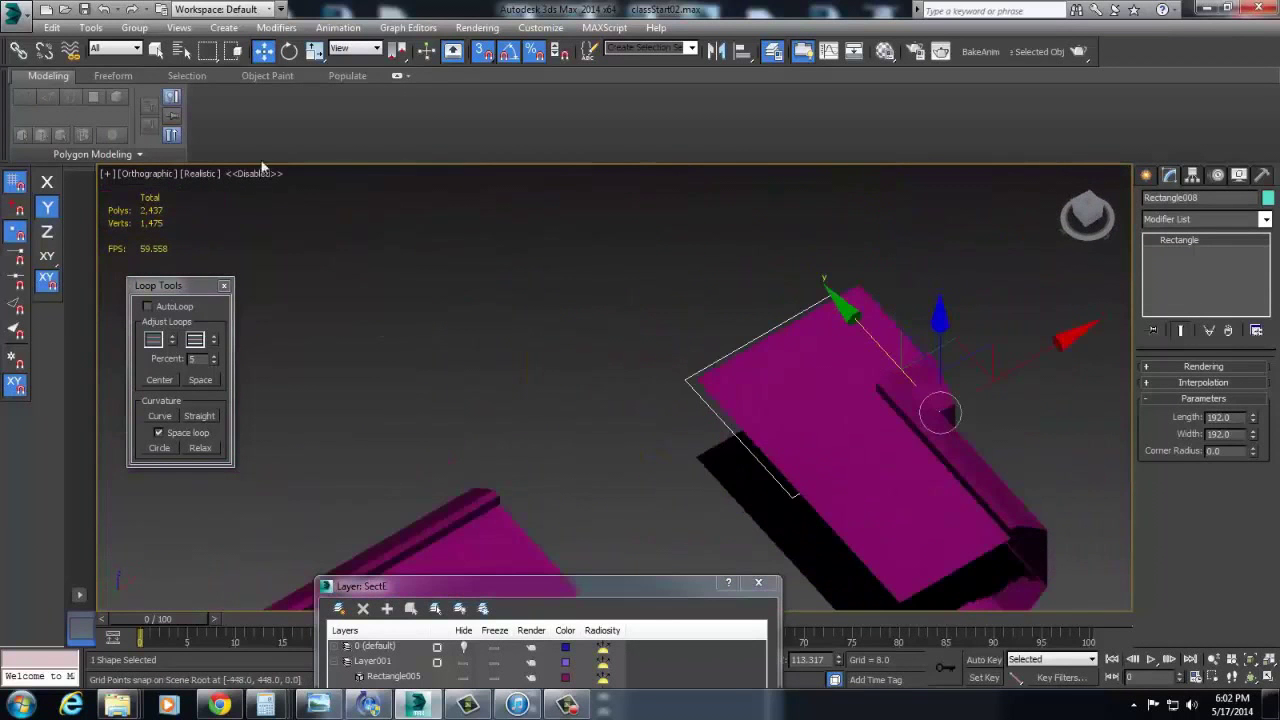
Step: Switch the viewport to wireframe and snap the section's upper-edge vertices along Y to the rectangle's upper side
click(205, 174)
click(248, 304)
key(t)
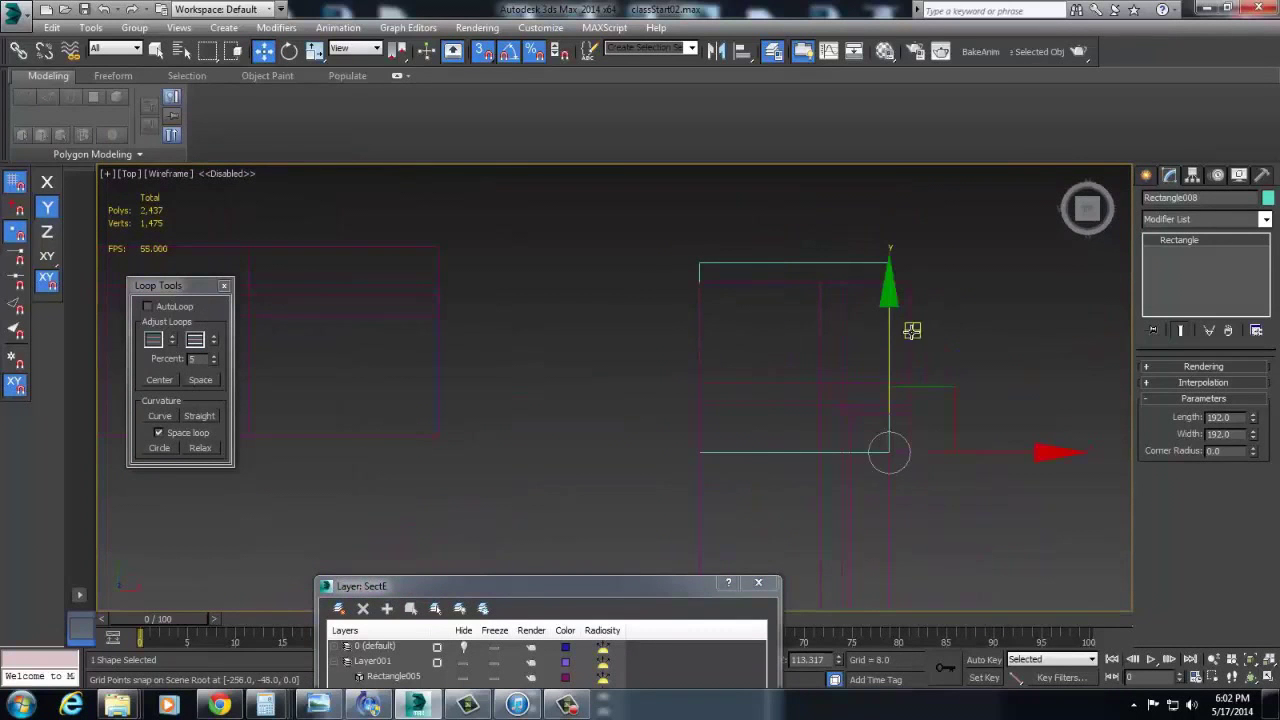
click(912, 330)
middle_drag(941, 328, 968, 378)
key(1)
drag(1000, 366, 700, 286)
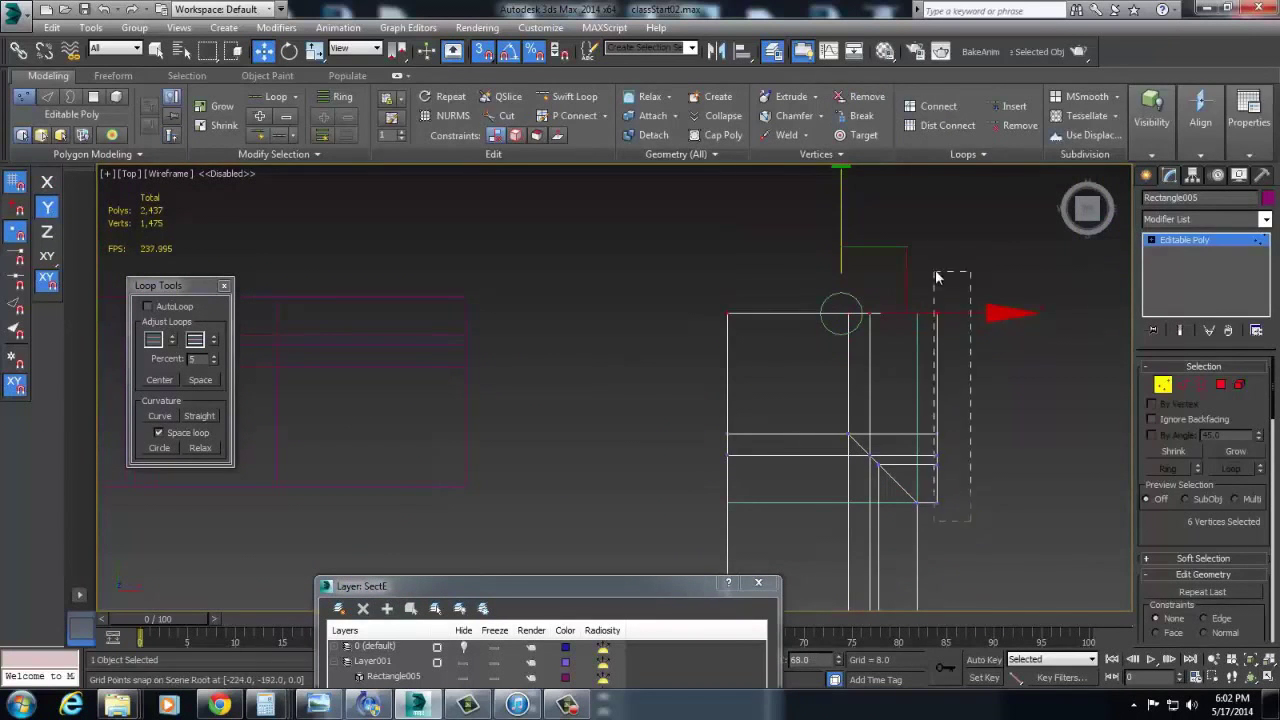
Step: Align the side arm's end vertices along X with the rectangle's edge and collapse the overlapping vertices at the notch
alt+middle_drag(916, 465, 876, 513)
drag(876, 513, 858, 418)
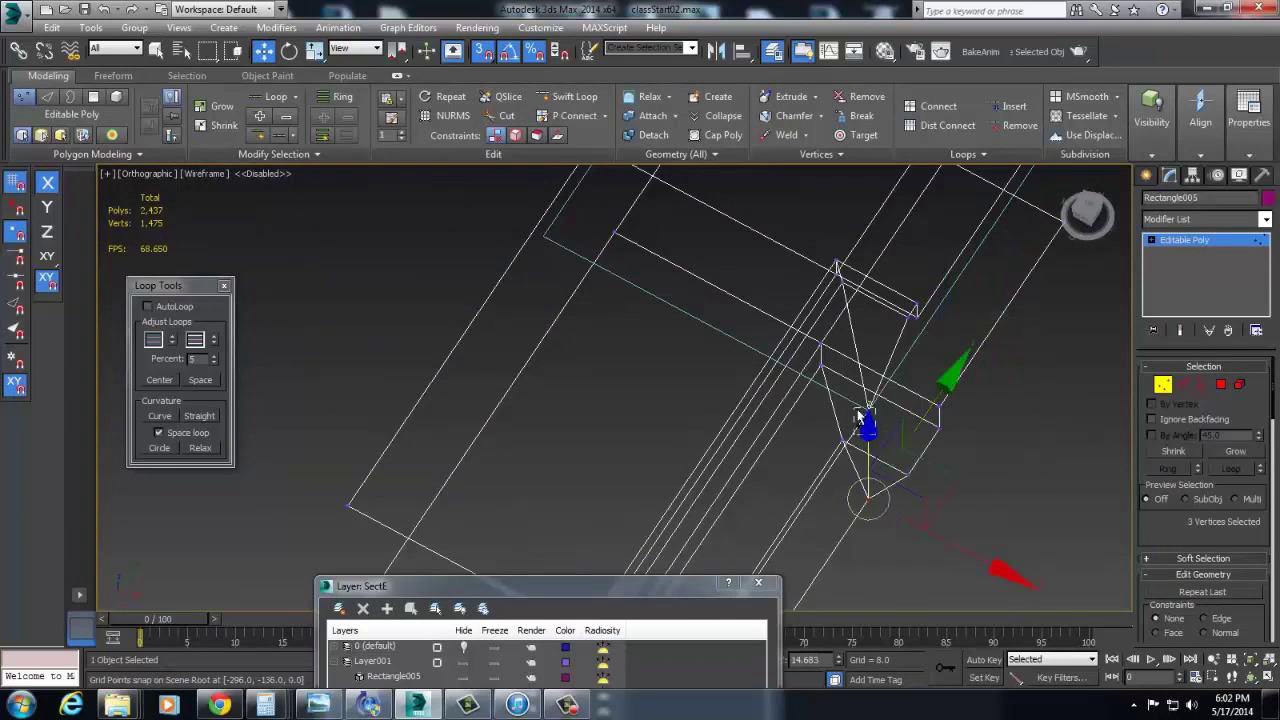
right_click(875, 422)
click(842, 243)
right_click(870, 419)
click(844, 247)
click(1163, 389)
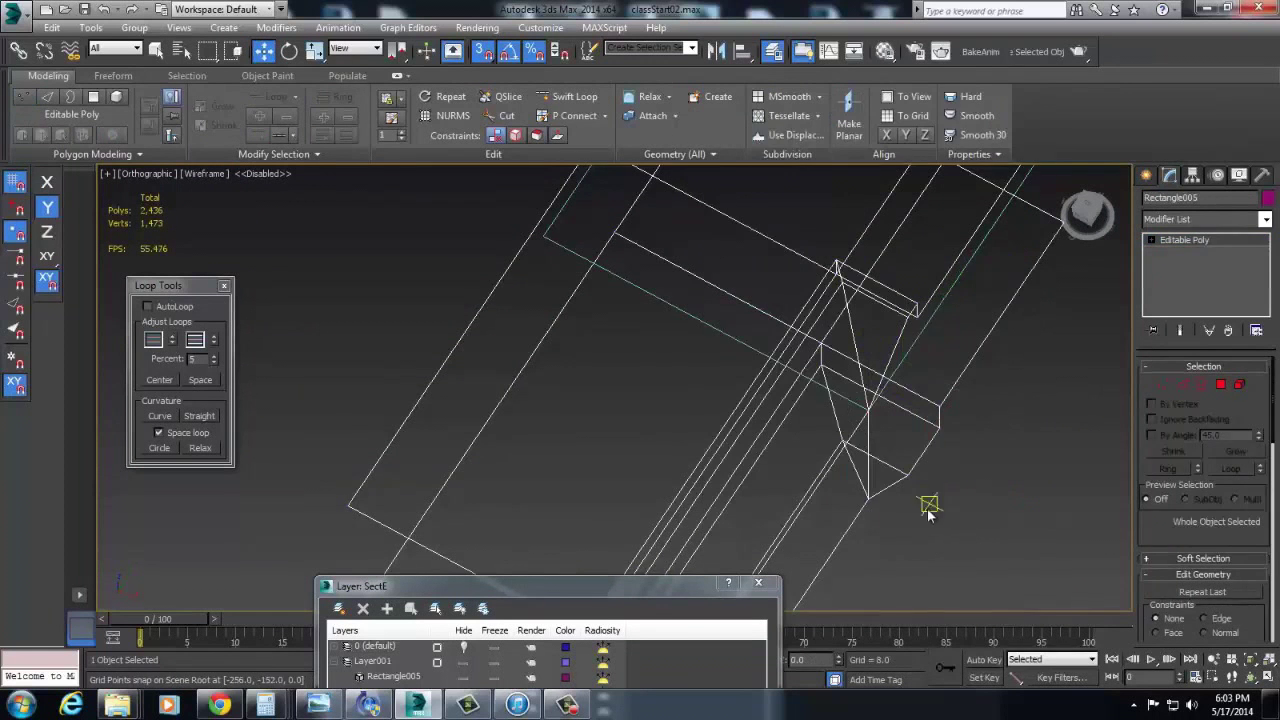
Step: Select all of the section's vertices and weld the coincident ones
scroll(908, 478, down, 2)
key(1)
key(ctrl+a)
right_click(935, 398)
click(820, 495)
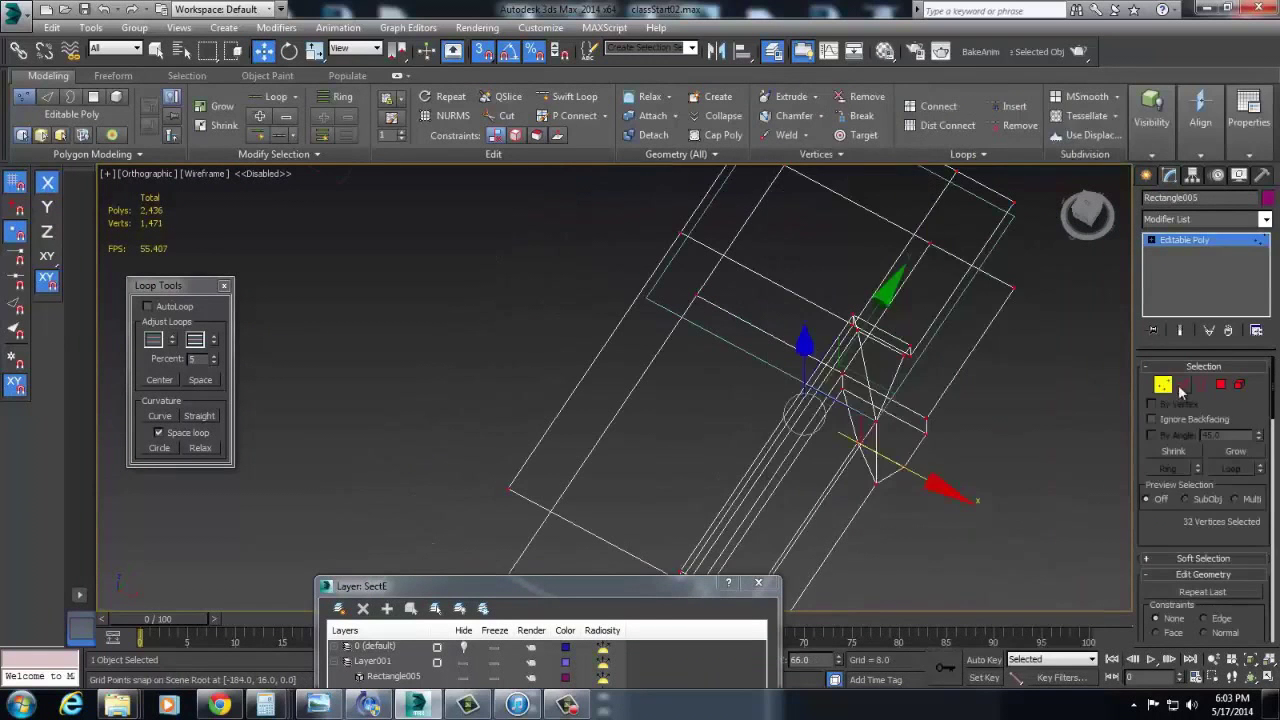
click(1164, 387)
click(1088, 406)
Step: Snap the section's pivot to the point on its outer edge where the corner's diagonal seam meets the rectangle
key(t)
scroll(826, 406, up, 4)
click(762, 403)
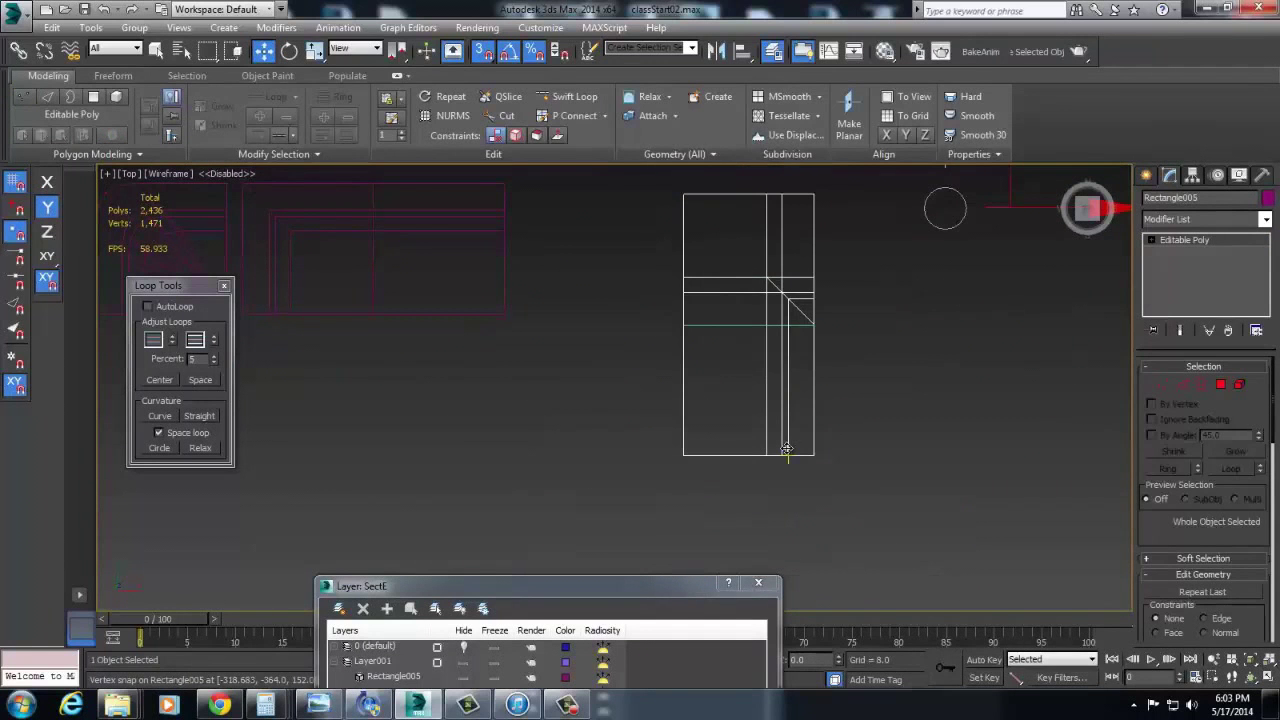
middle_drag(791, 382, 762, 461)
scroll(762, 461, down, 1)
scroll(915, 388, up, 2)
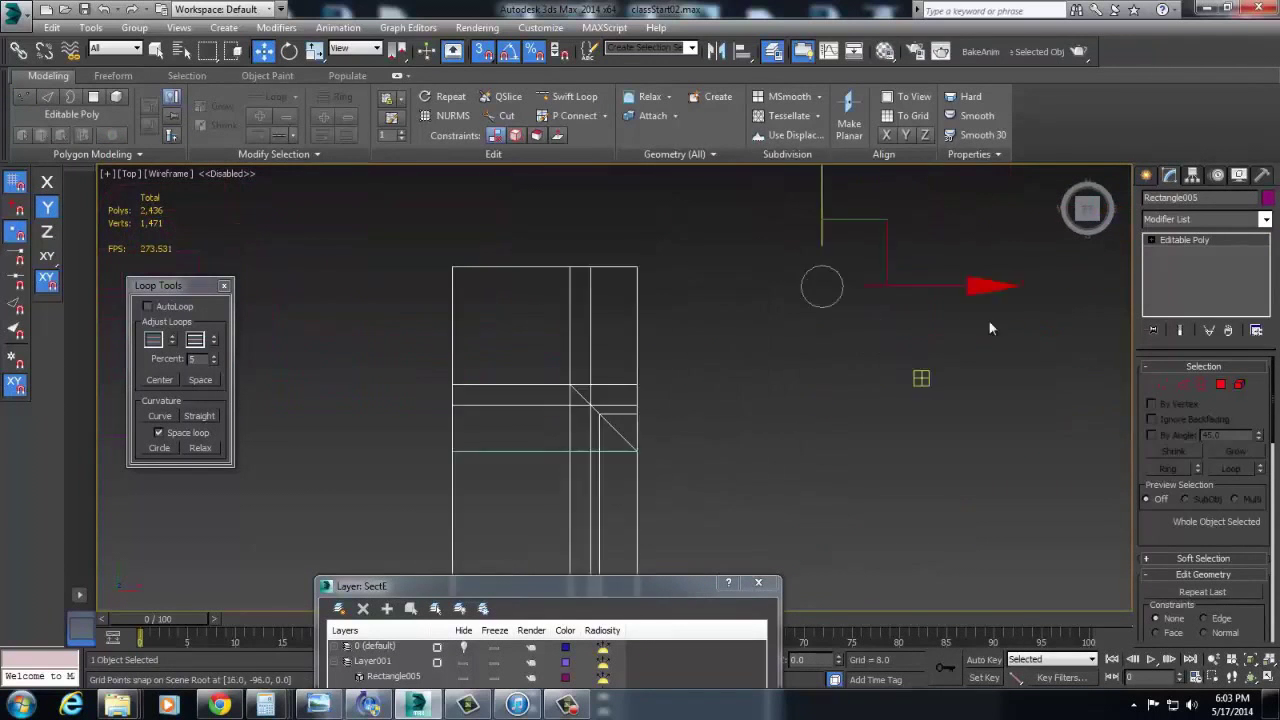
click(1193, 178)
click(1204, 276)
middle_drag(823, 336, 944, 278)
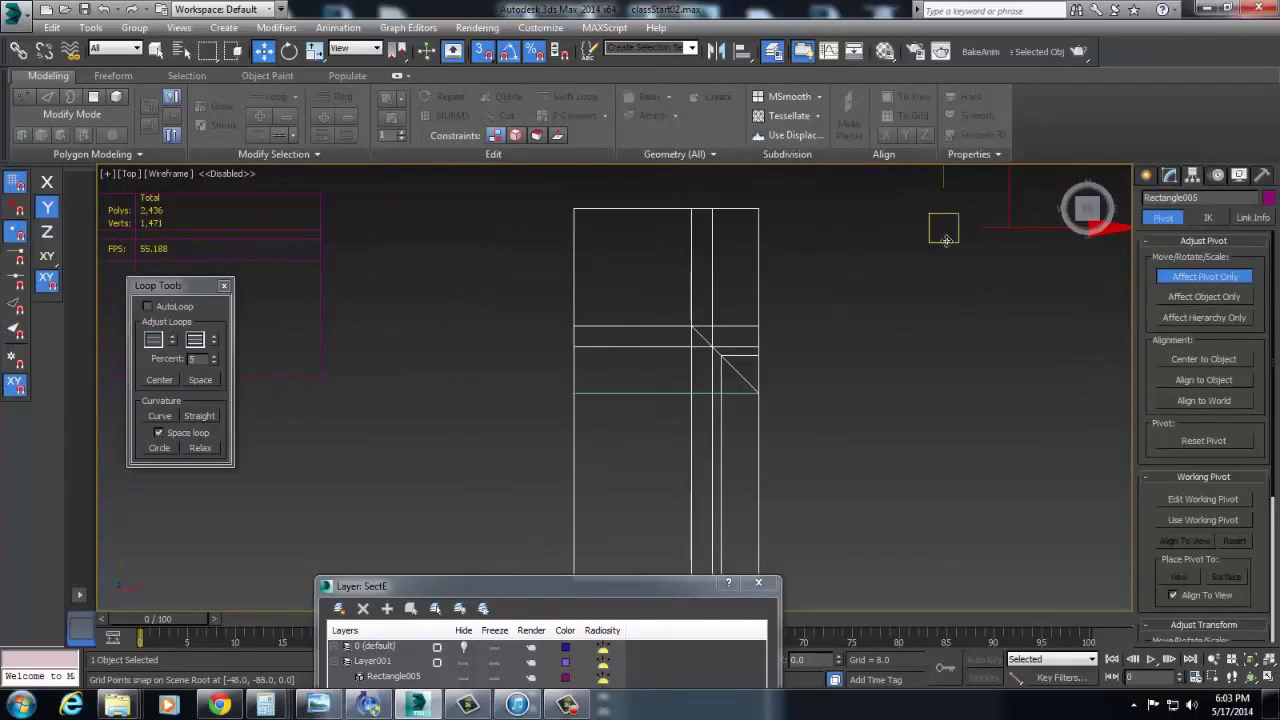
drag(1000, 196, 756, 392)
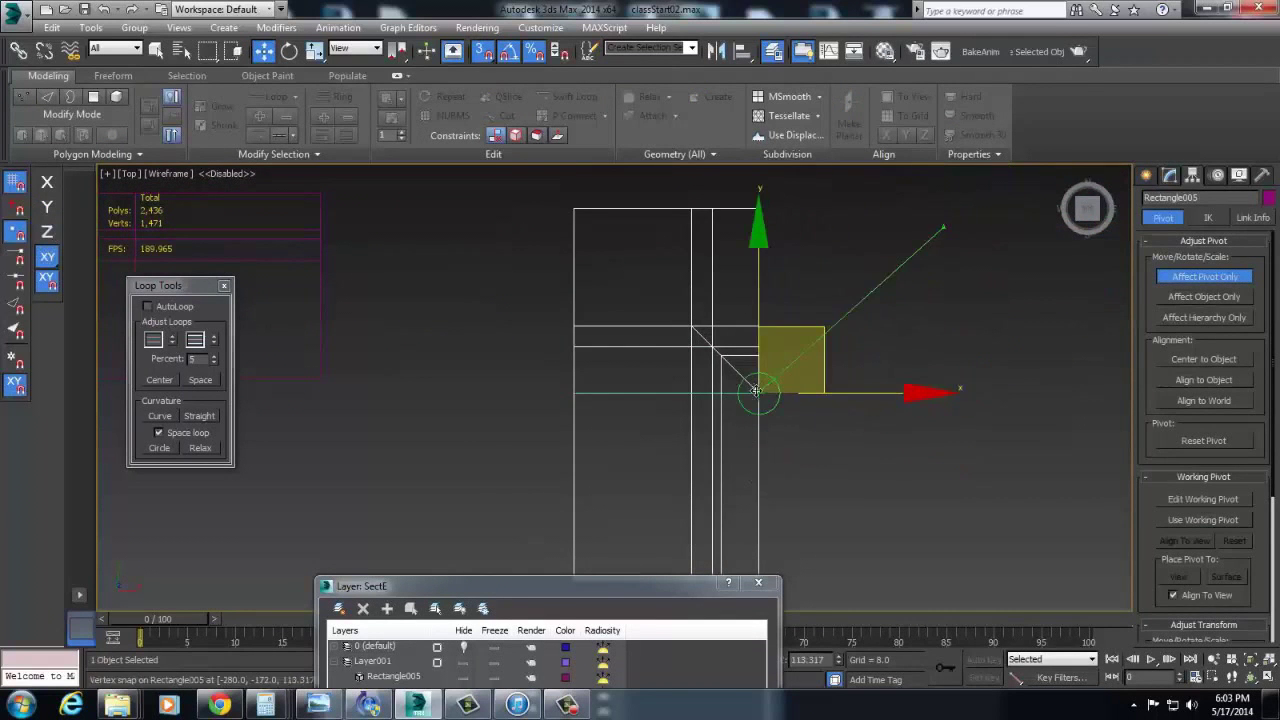
Step: Move the section's pivot down along its outer edge to the lower-right corner
scroll(908, 306, down, 4)
click(1213, 272)
drag(850, 328, 850, 420)
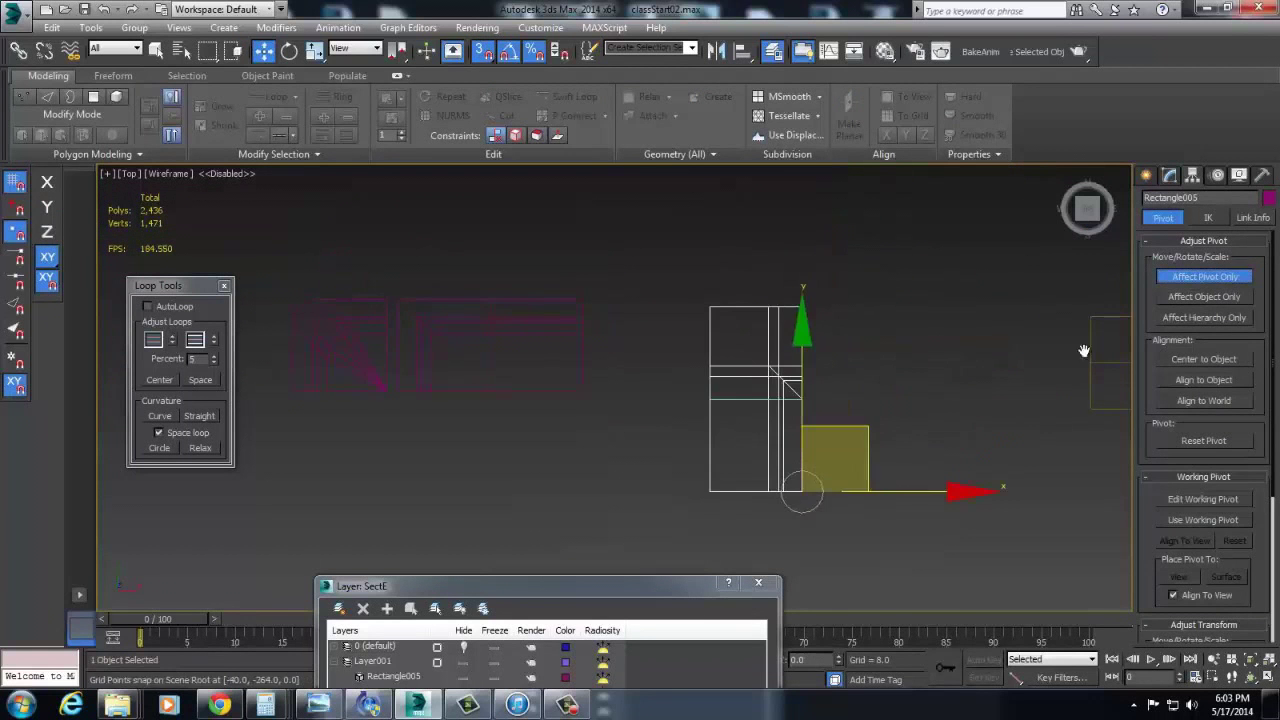